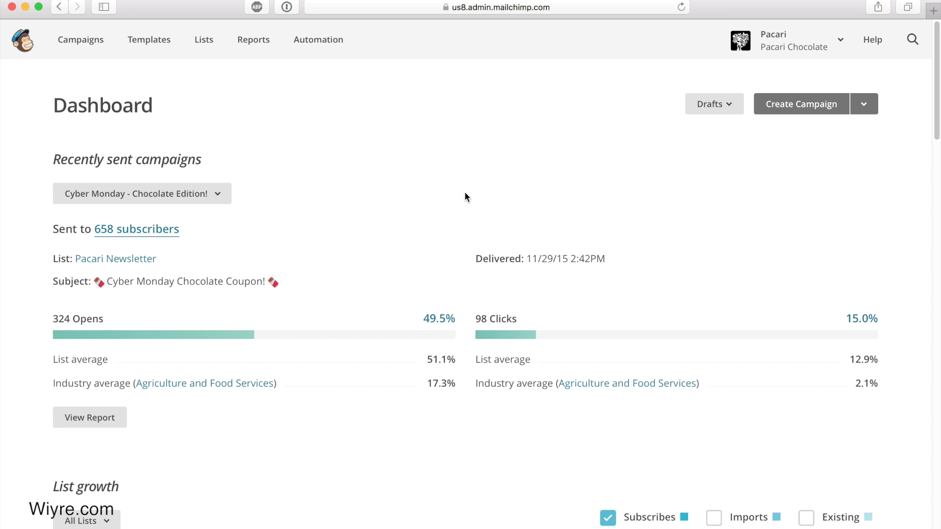
# Create a regular campaign addressed to the entire Pacari Newsletter list and proceed to its setup
pyautogui.click(813, 106)
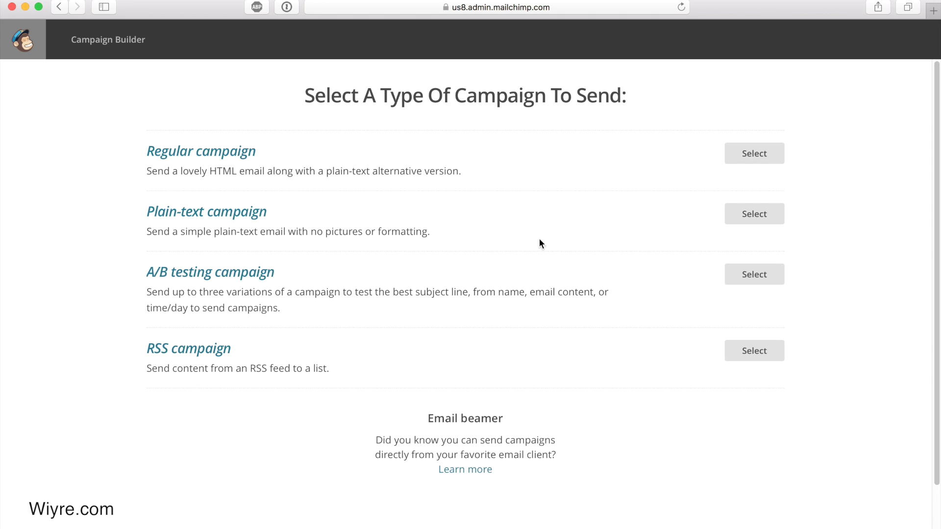
pyautogui.click(748, 153)
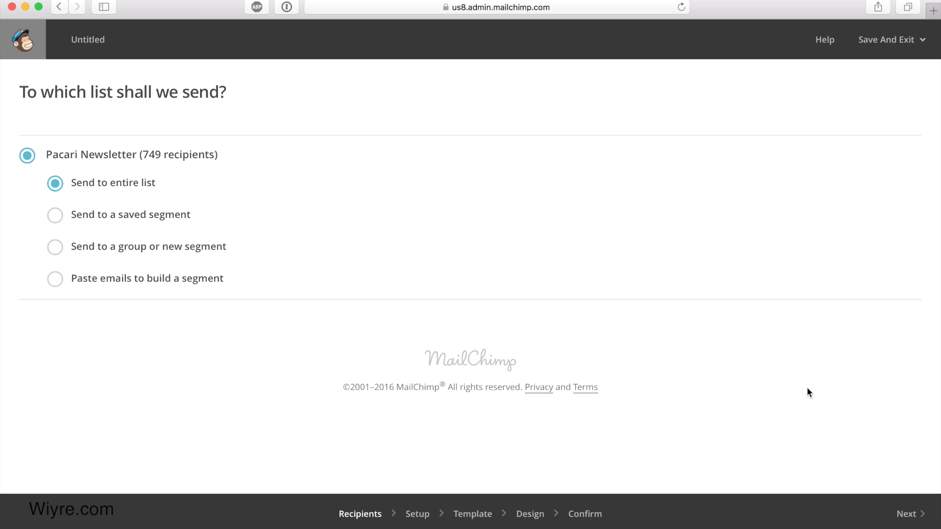
pyautogui.click(905, 517)
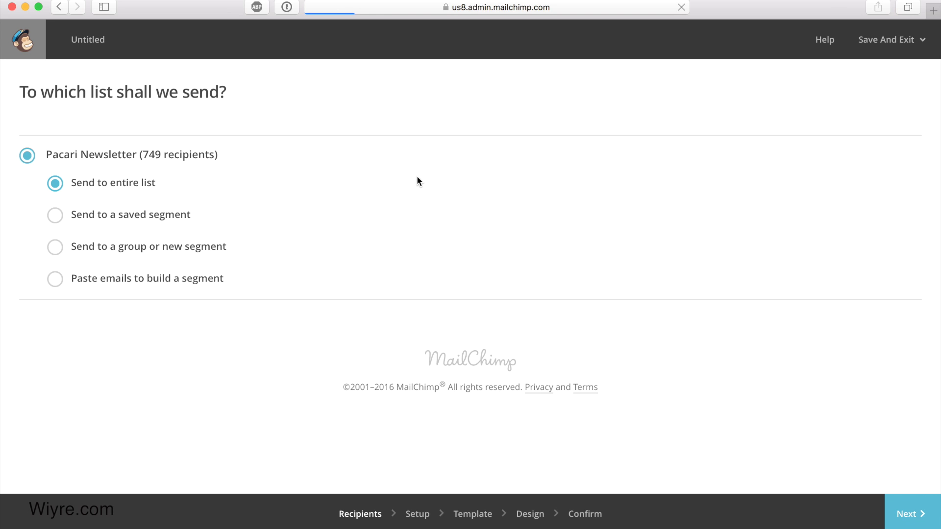
# Name the campaign "Mother's Day 2016" and enter the email subject "Deals Inside - Just In Time For Mothers Day!"
pyautogui.click(285, 170)
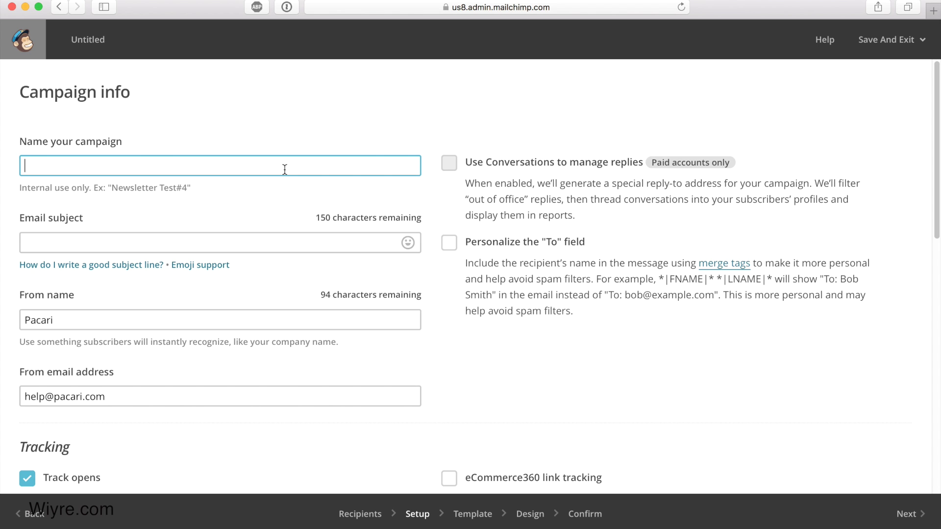
pyautogui.write("Mother's Day 2016")
pyautogui.click(81, 243)
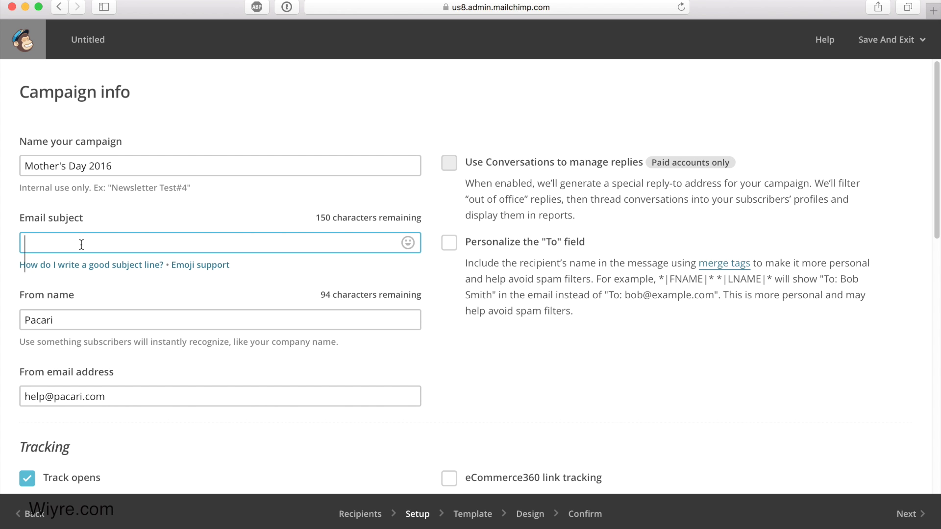
pyautogui.write('Deals Inside - Just In T')
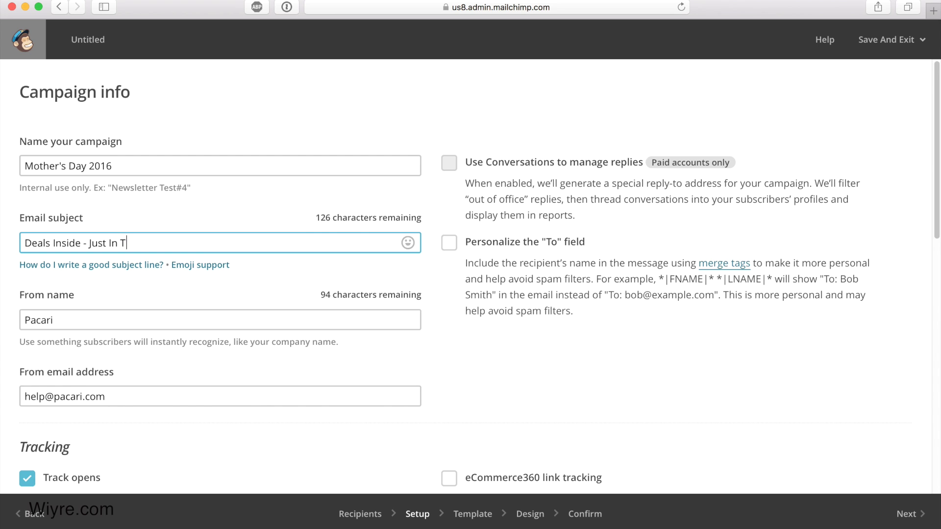
pyautogui.write('ime For Mothers Day!')
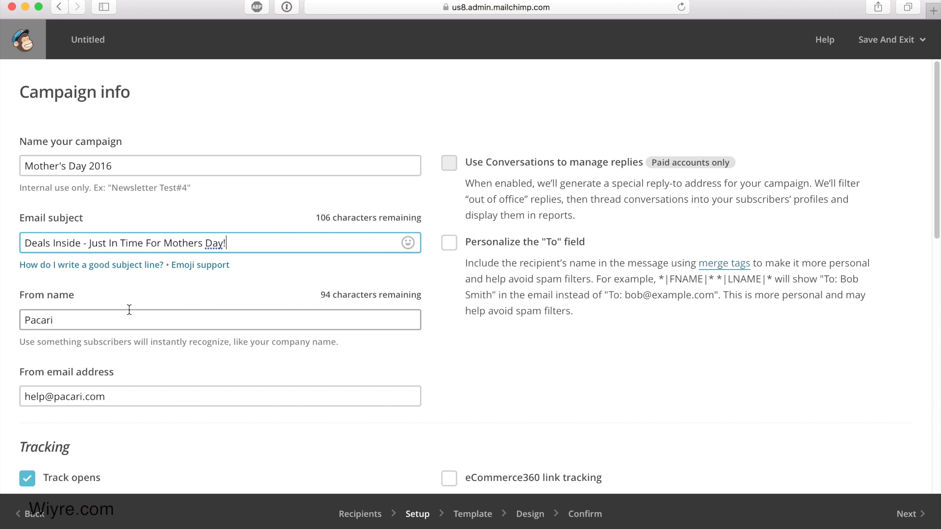
pyautogui.press('Tab')
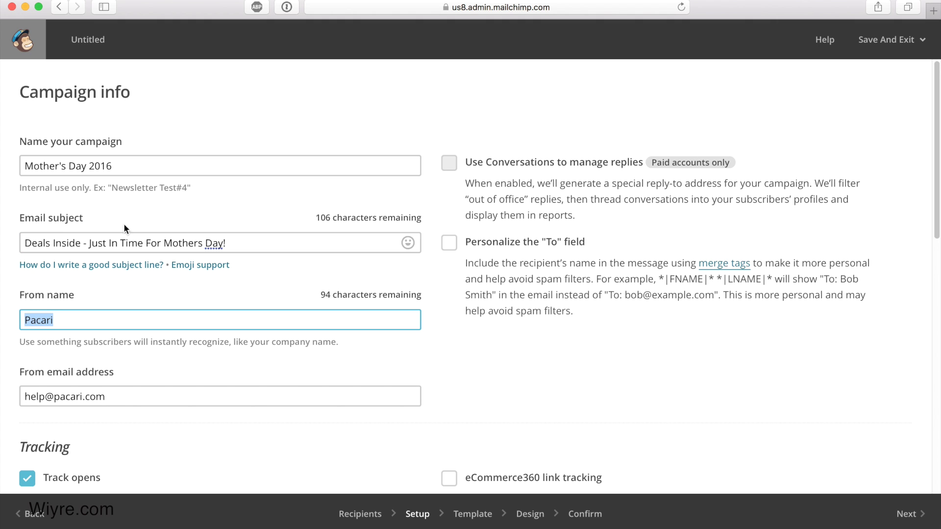
pyautogui.click(100, 225)
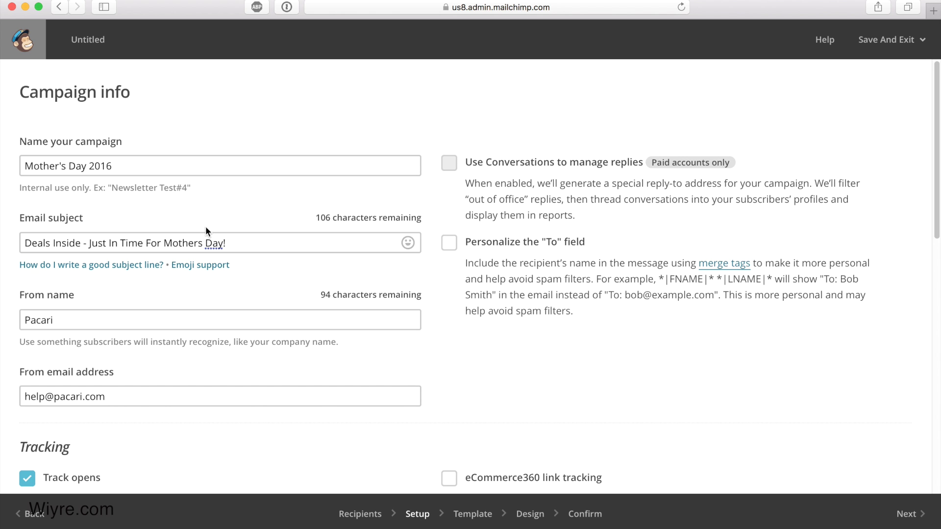
# Extend the campaign's From name to "Pacari Chocolate"
pyautogui.scroll(-3, 105, 302)
pyautogui.click(58, 254)
pyautogui.write('Chocolate')
pyautogui.click(163, 295)
# Review the campaign's tracking, social media and video options, and proceed to the template selection
pyautogui.scroll(-2, 9, 289)
pyautogui.scroll(-2, 9, 289)
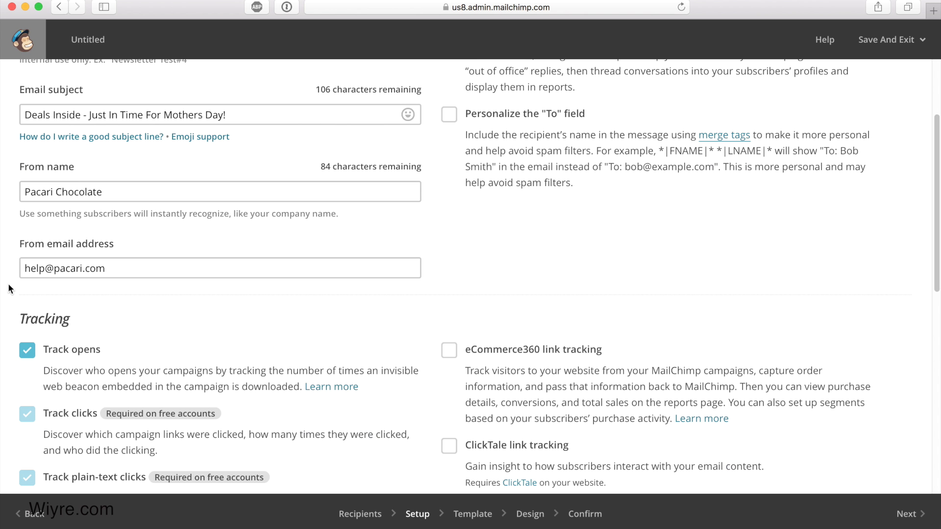
pyautogui.scroll(5, 393, 231)
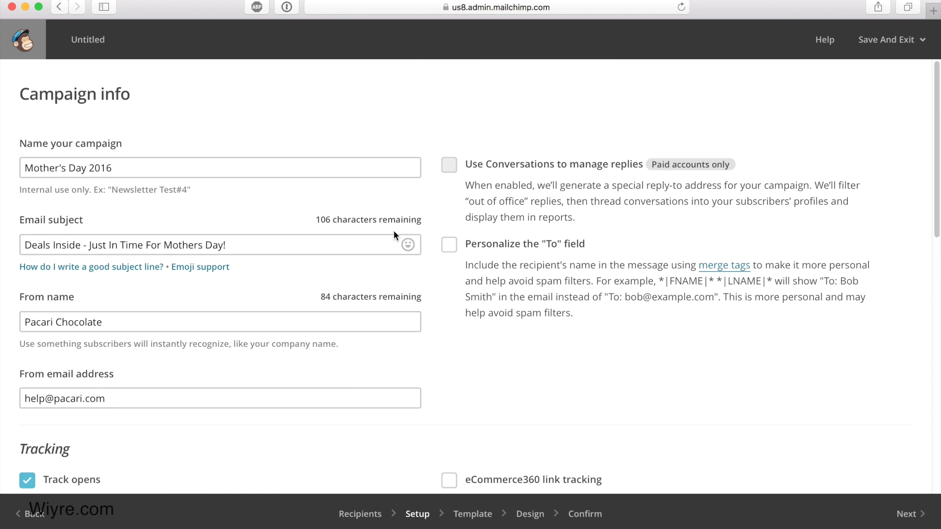
pyautogui.scroll(-10, 424, 293)
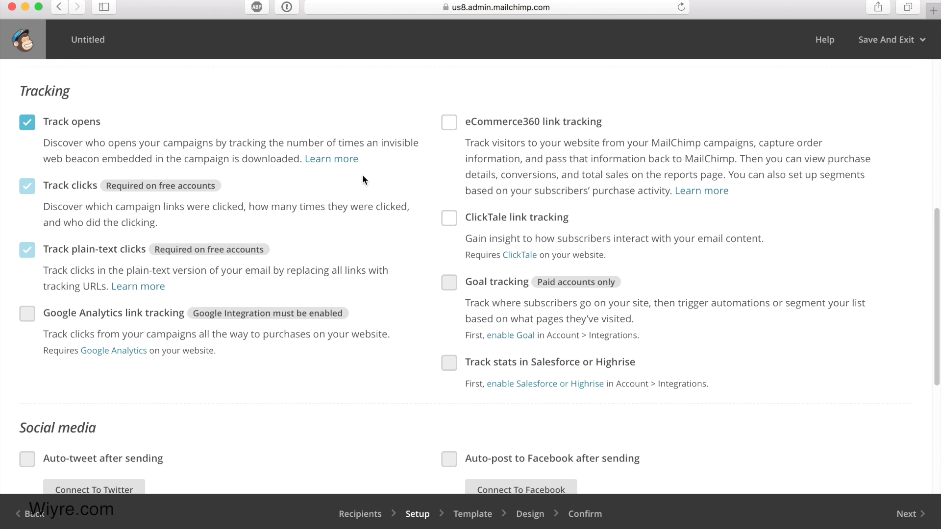
pyautogui.scroll(-2, 378, 203)
pyautogui.scroll(3, 378, 182)
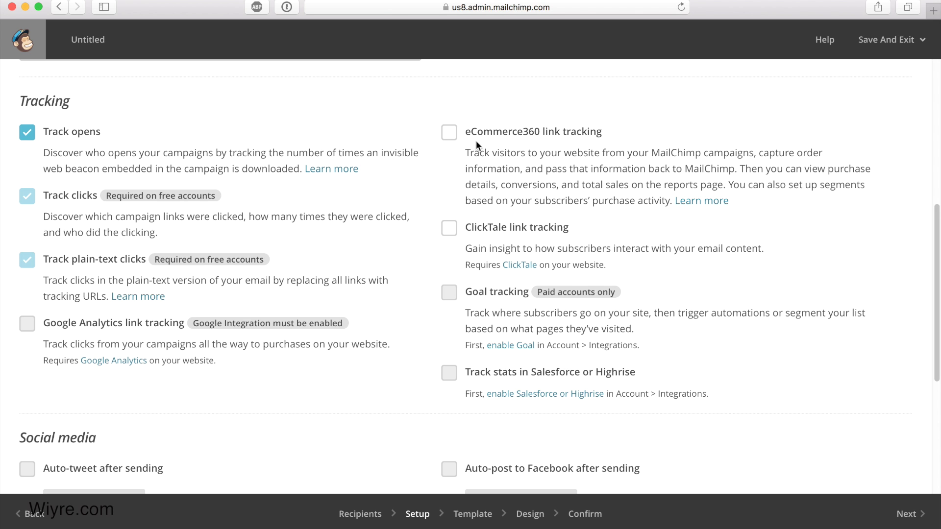
pyautogui.scroll(-3, 310, 318)
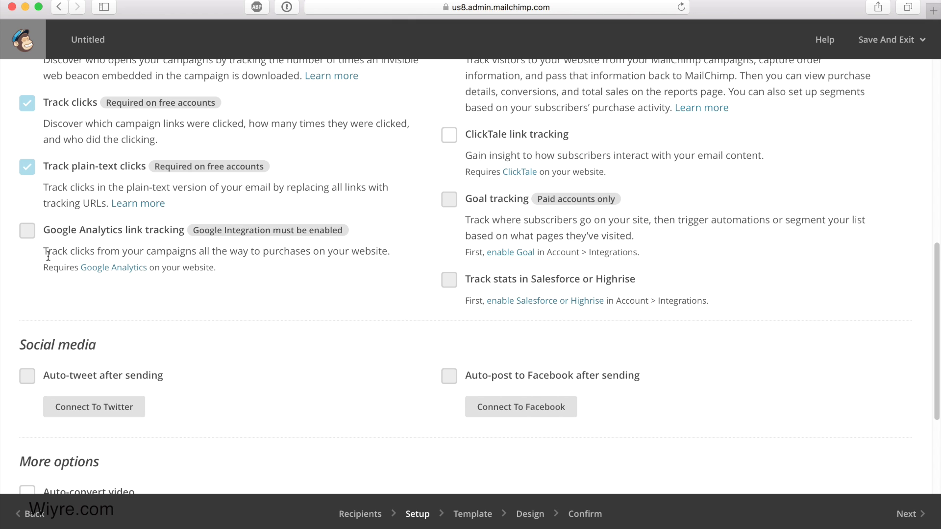
pyautogui.scroll(-3, 45, 254)
pyautogui.scroll(-3, 239, 278)
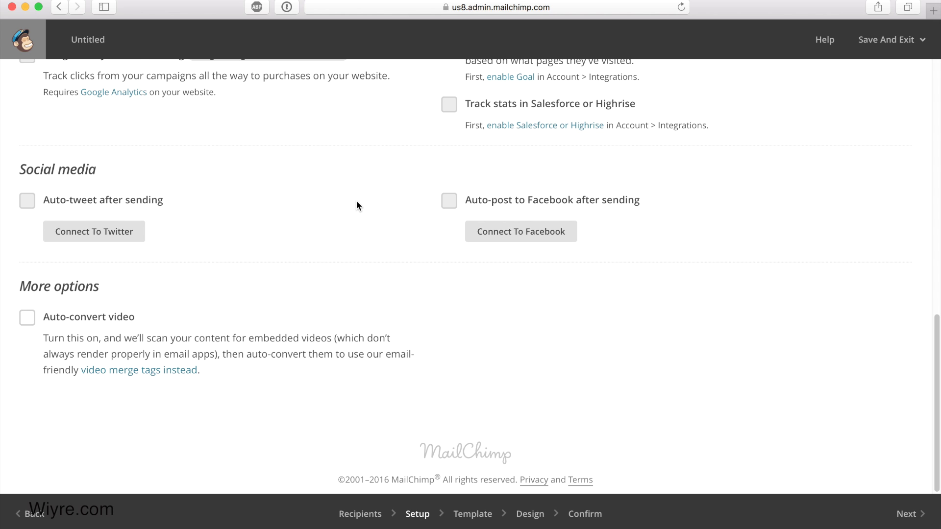
pyautogui.scroll(15, 356, 201)
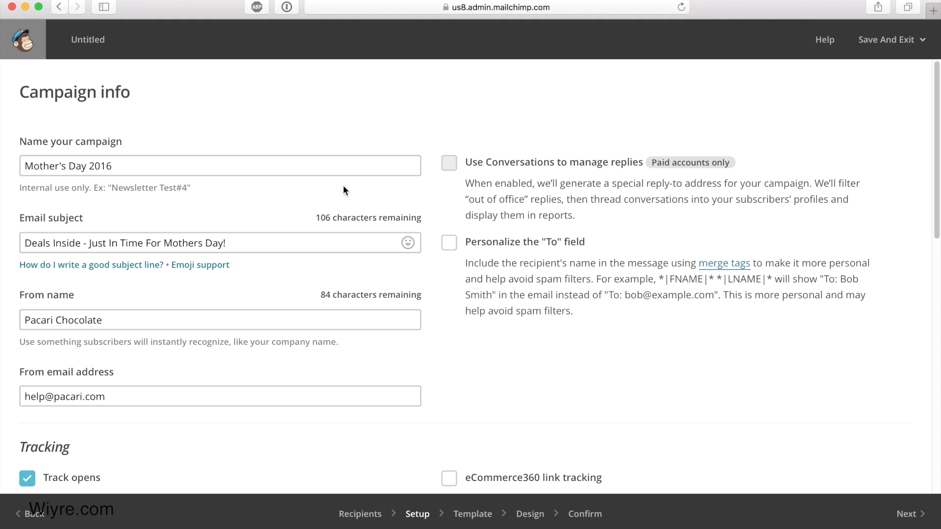
pyautogui.scroll(-15, 428, 162)
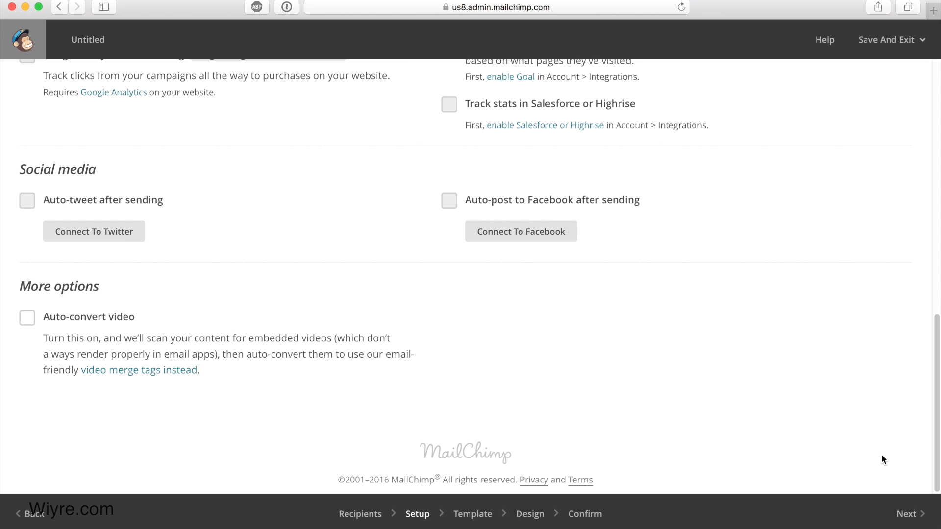
pyautogui.click(909, 515)
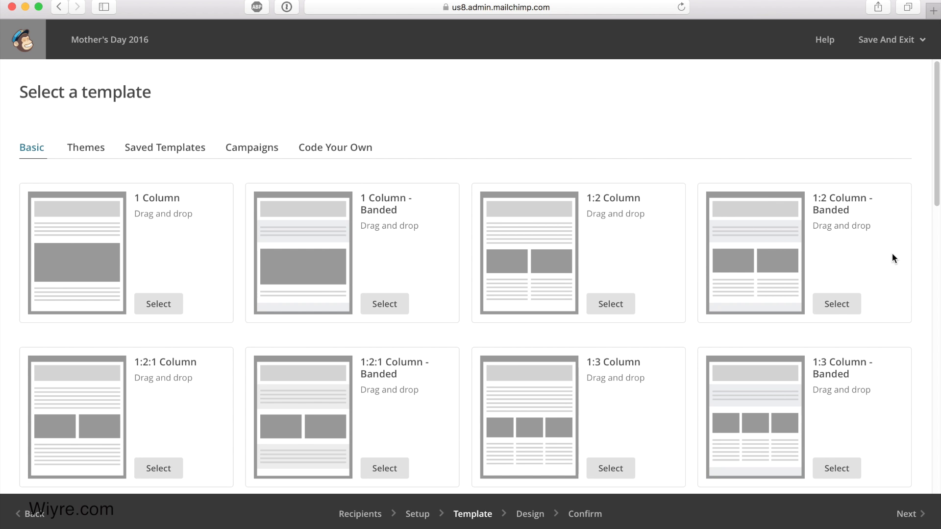
# Examine the basic drag-and-drop column layouts offered as campaign templates
pyautogui.scroll(-5, 891, 254)
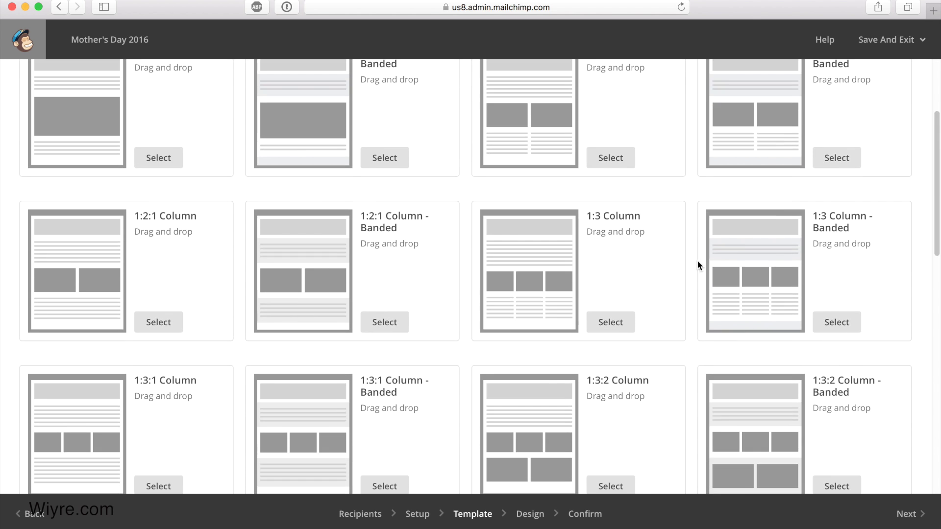
pyautogui.scroll(-10, 697, 261)
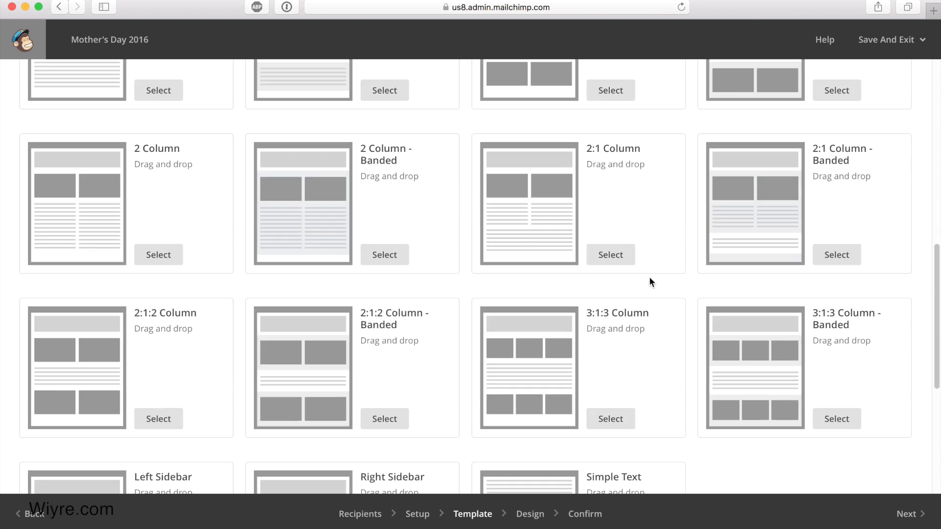
pyautogui.scroll(-7, 651, 277)
pyautogui.scroll(11, 123, 245)
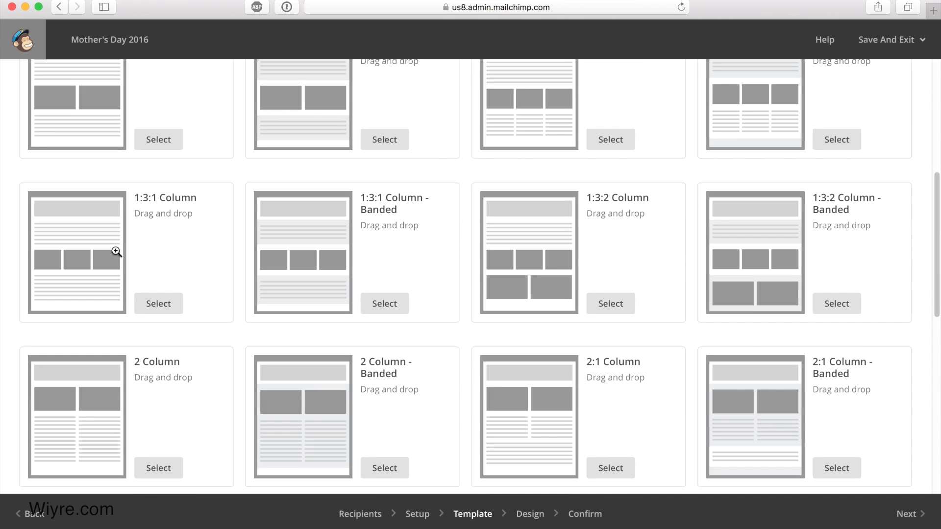
pyautogui.scroll(3, 116, 251)
pyautogui.scroll(5, 171, 270)
pyautogui.scroll(-3, 233, 295)
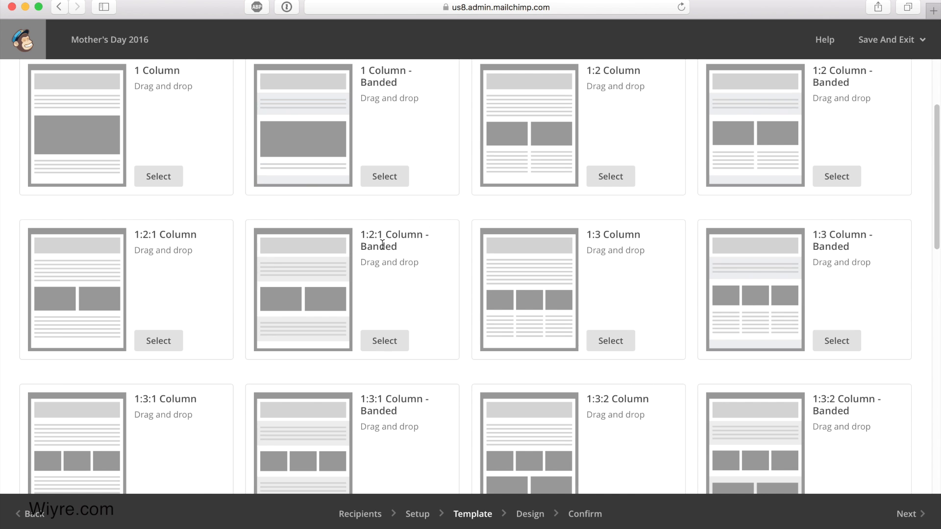
pyautogui.scroll(1, 459, 283)
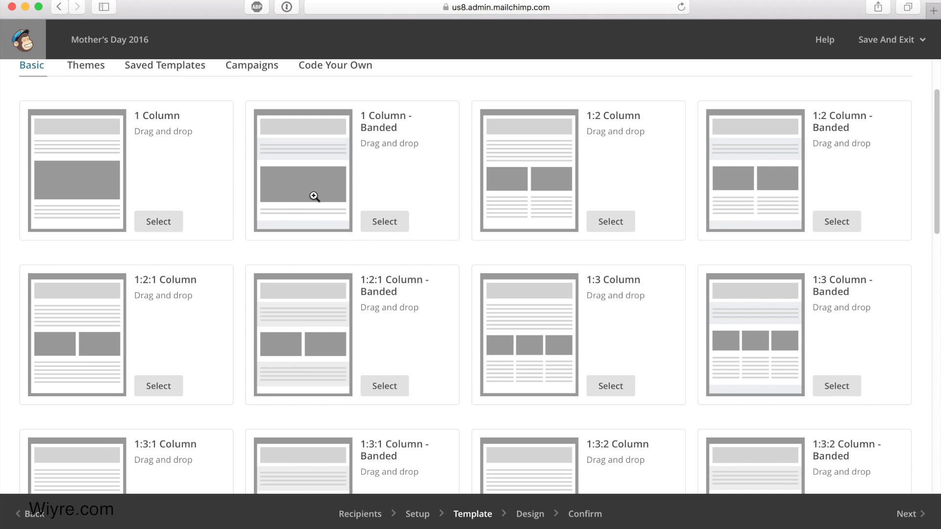
pyautogui.scroll(1, 213, 168)
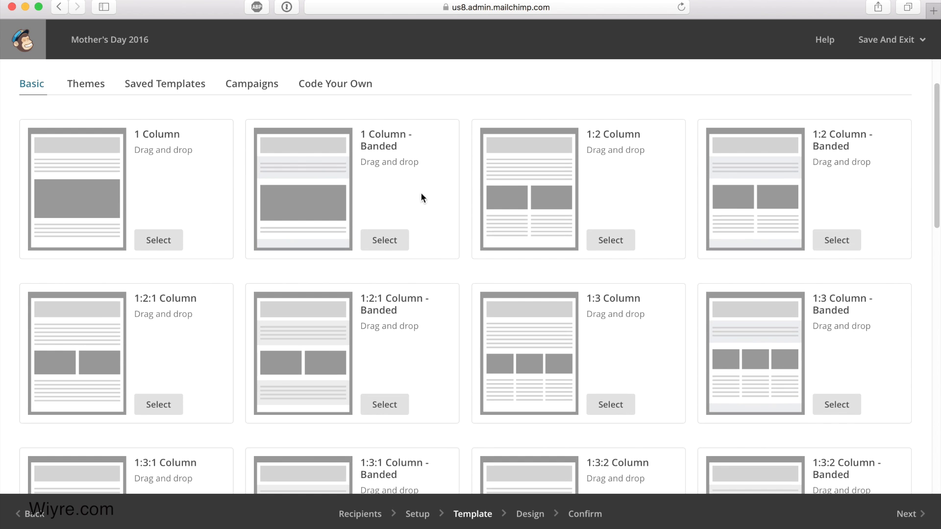
pyautogui.scroll(1, 396, 197)
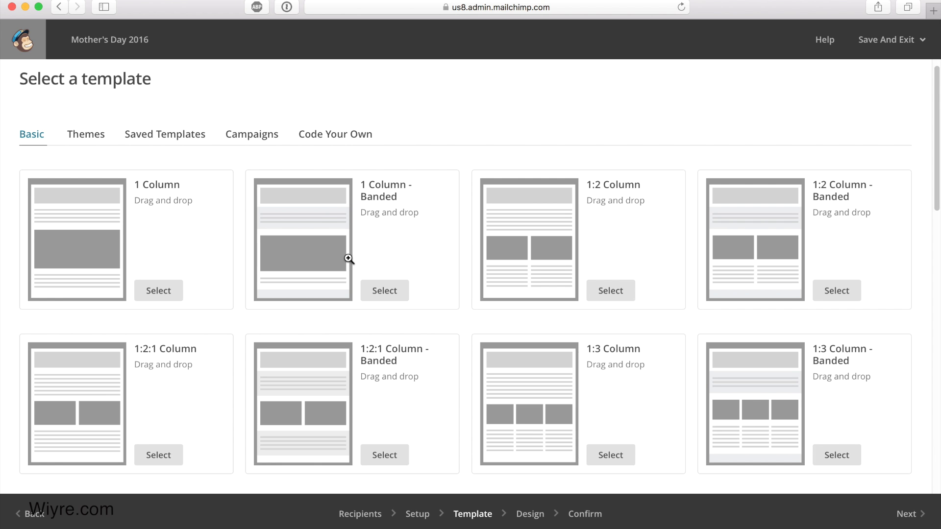
pyautogui.scroll(-2, 530, 273)
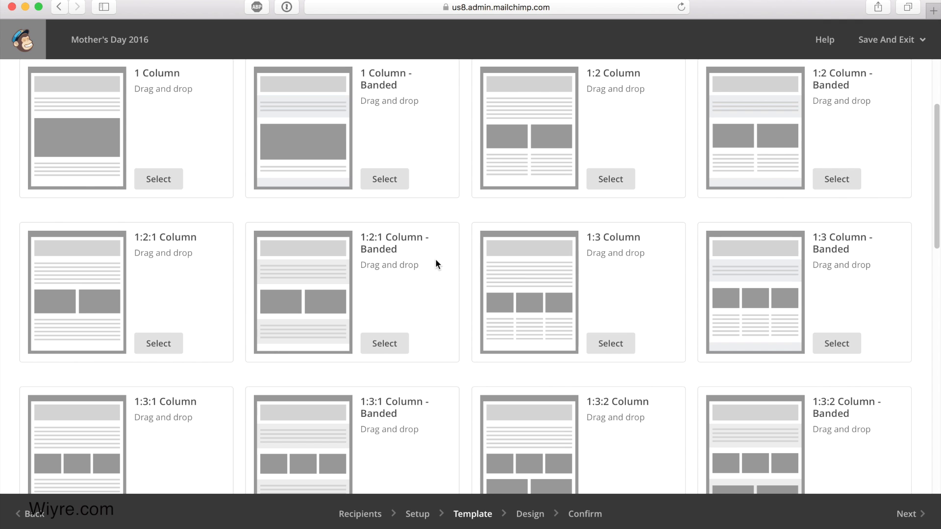
pyautogui.scroll(2, 436, 262)
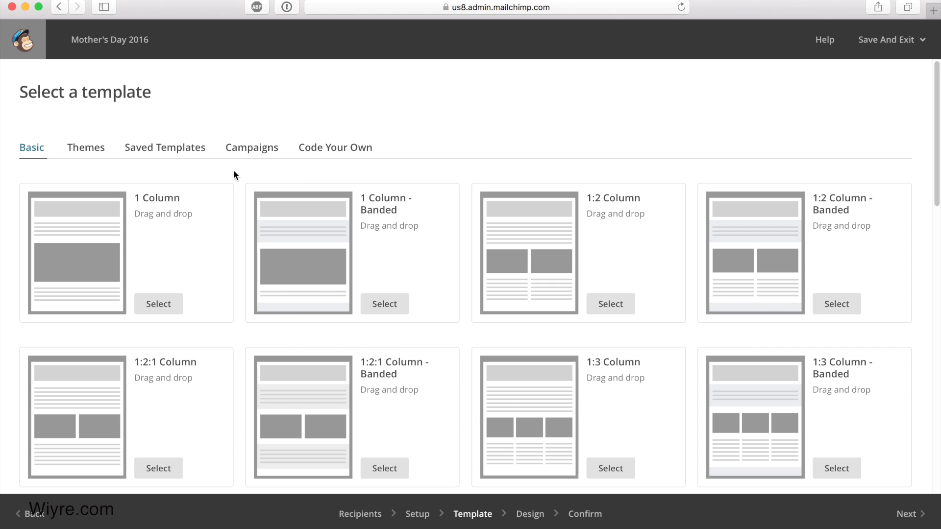
# Examine the available email themes, from the featured designs through art, birthday and coupon layouts to eCommerce
pyautogui.click(84, 149)
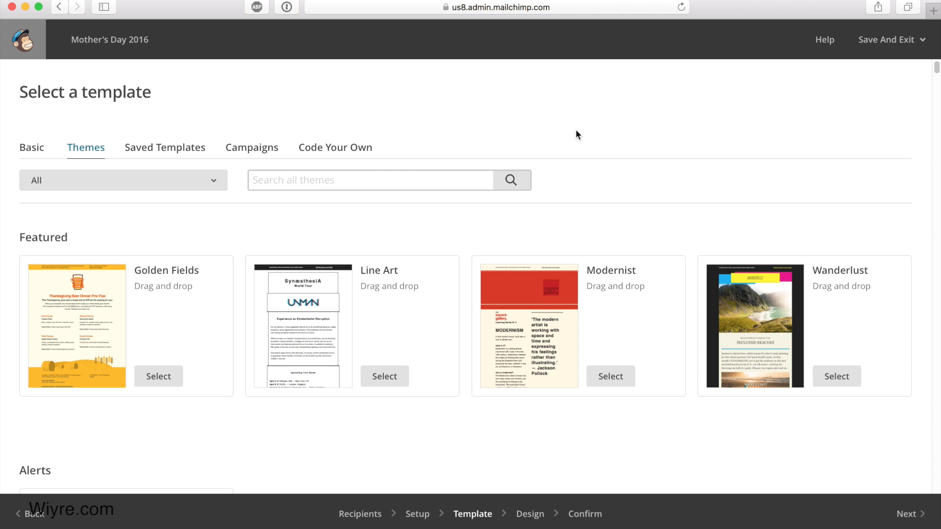
pyautogui.scroll(-1, 583, 136)
pyautogui.scroll(-1, 583, 141)
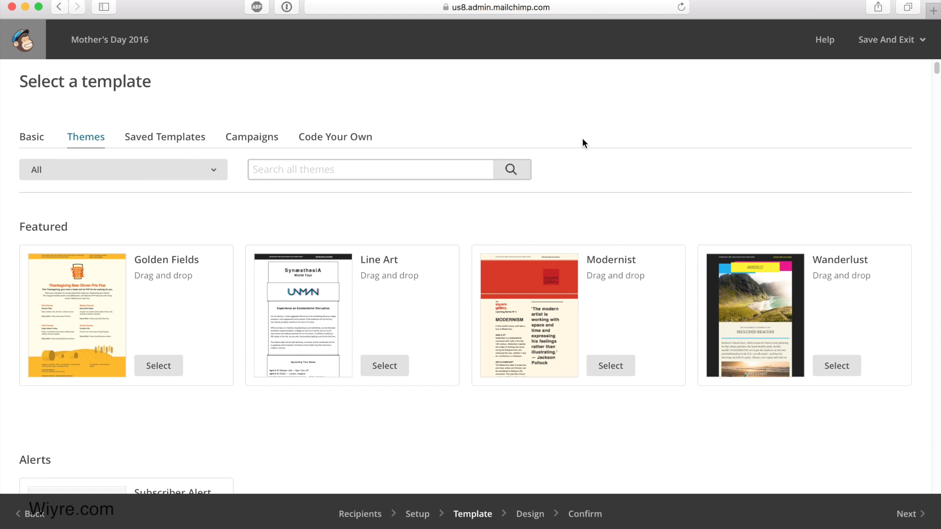
pyautogui.scroll(-7, 232, 205)
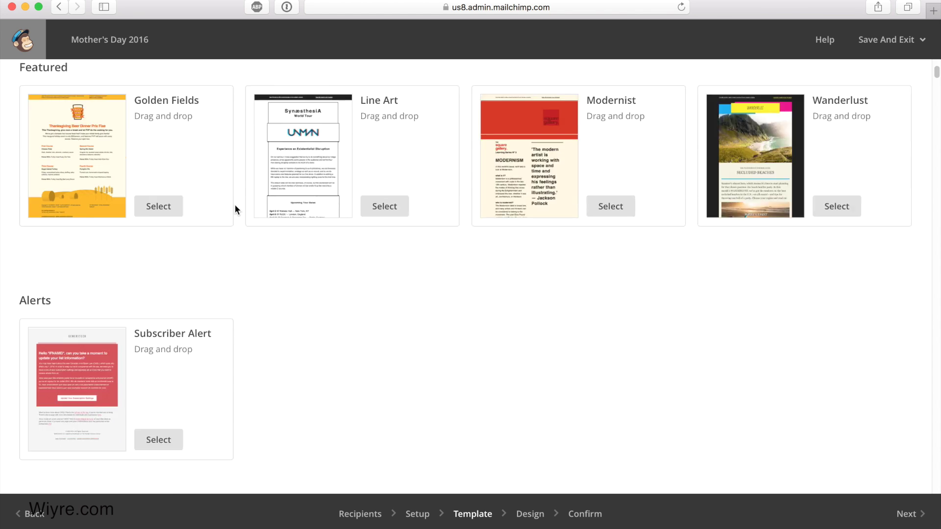
pyautogui.scroll(-3, 240, 217)
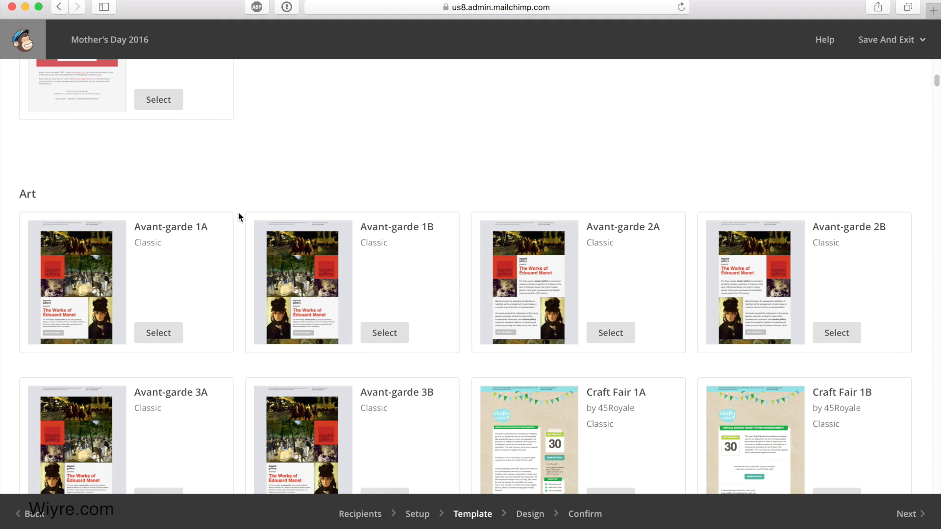
pyautogui.scroll(-7, 238, 216)
pyautogui.scroll(-9, 236, 214)
pyautogui.scroll(-3, 237, 214)
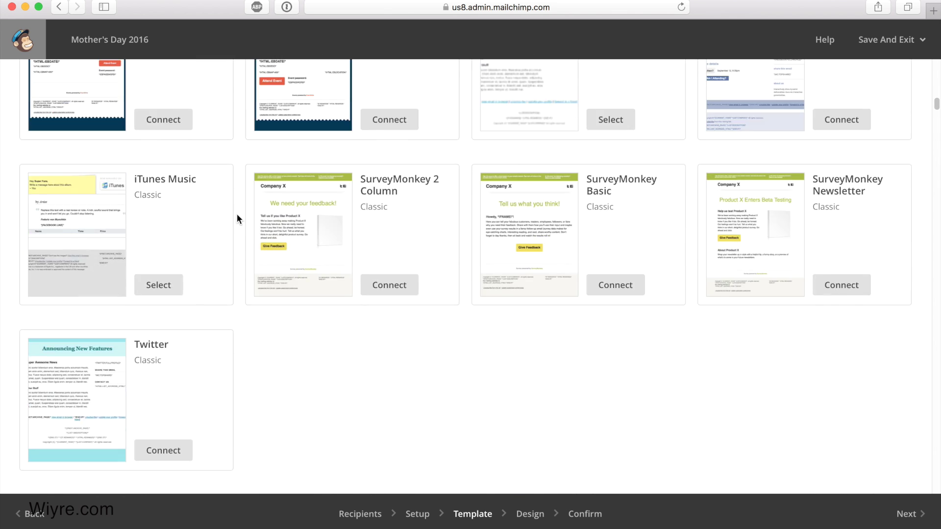
pyautogui.scroll(-6, 237, 218)
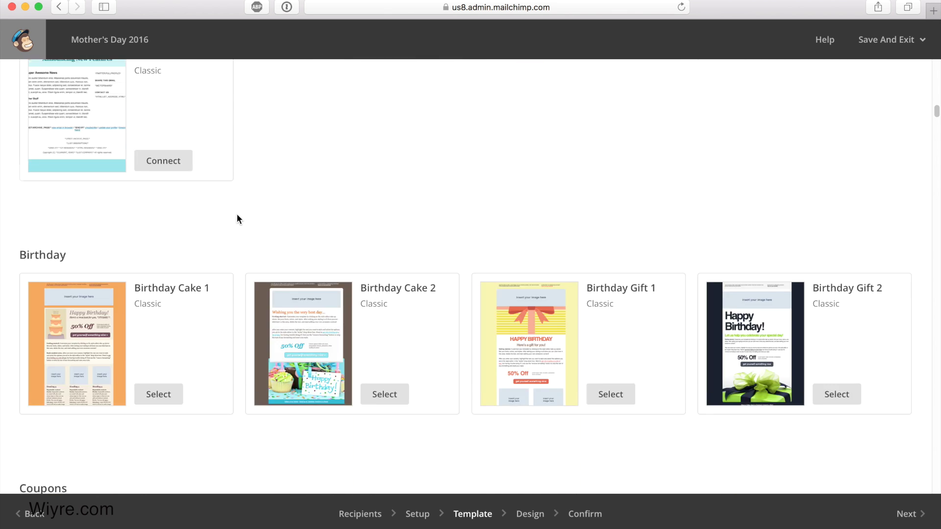
pyautogui.scroll(-7, 236, 215)
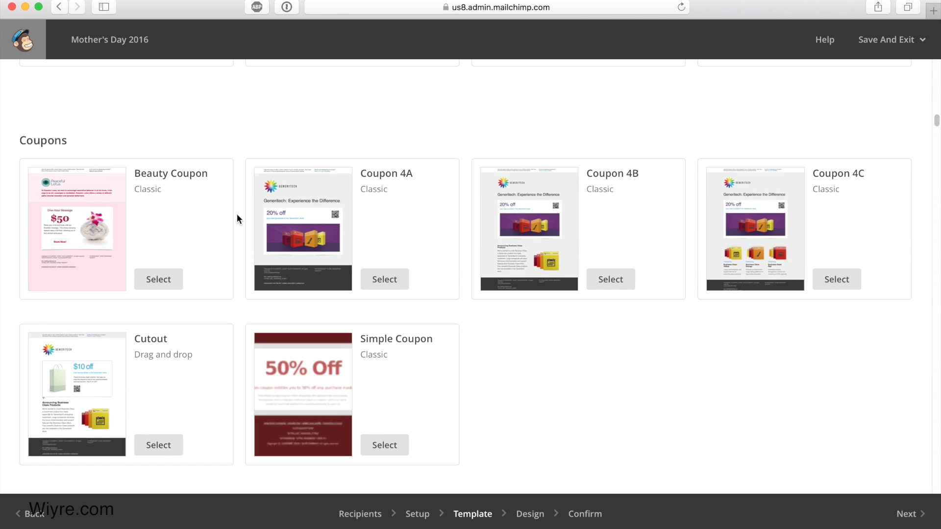
pyautogui.scroll(-5, 216, 221)
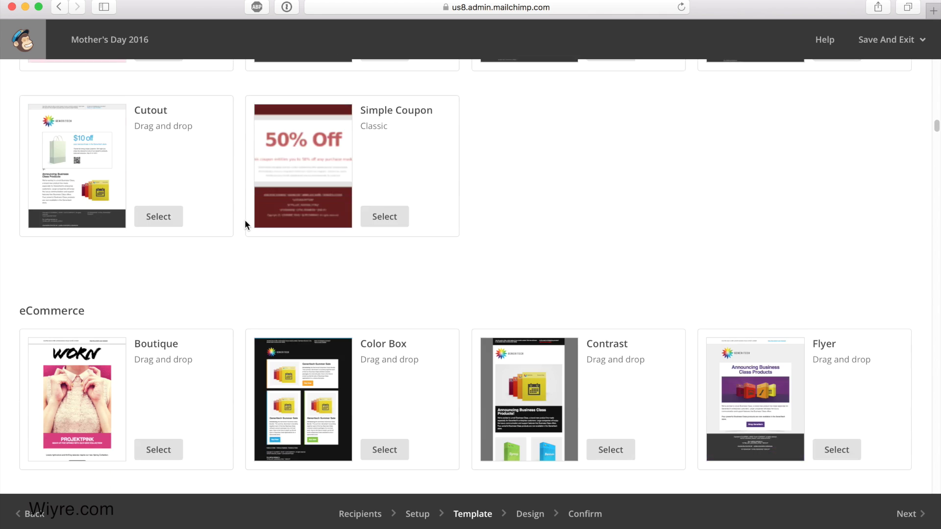
pyautogui.scroll(-5, 245, 224)
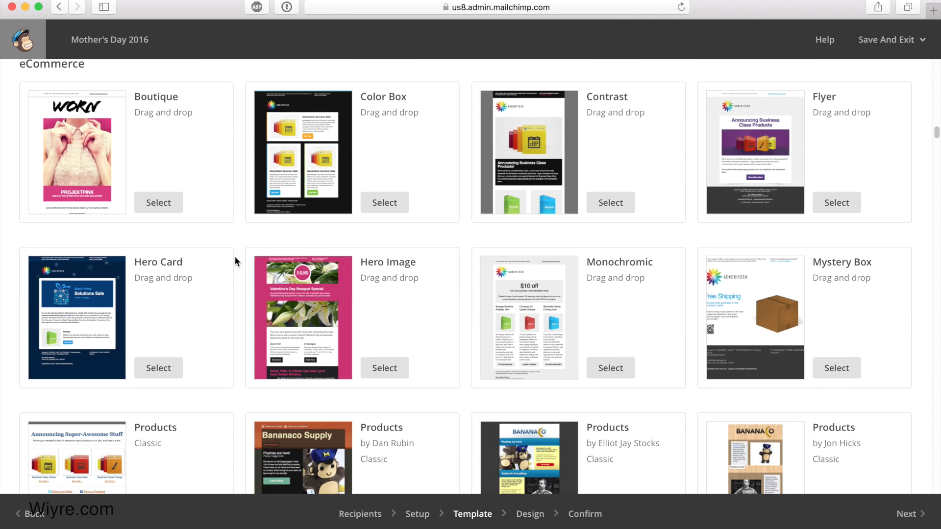
pyautogui.scroll(20, 235, 244)
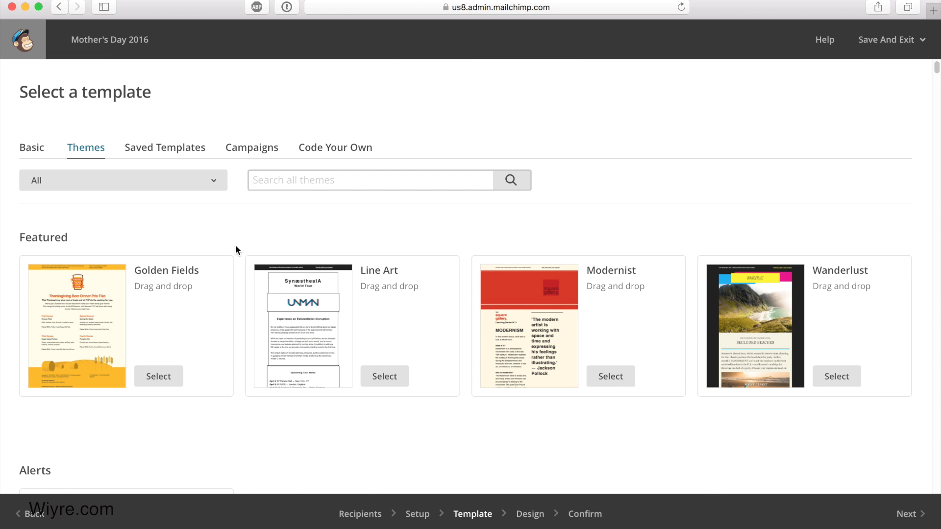
# Compare the basic layouts again and choose the 1:2:1 Column template for the campaign
pyautogui.click(29, 149)
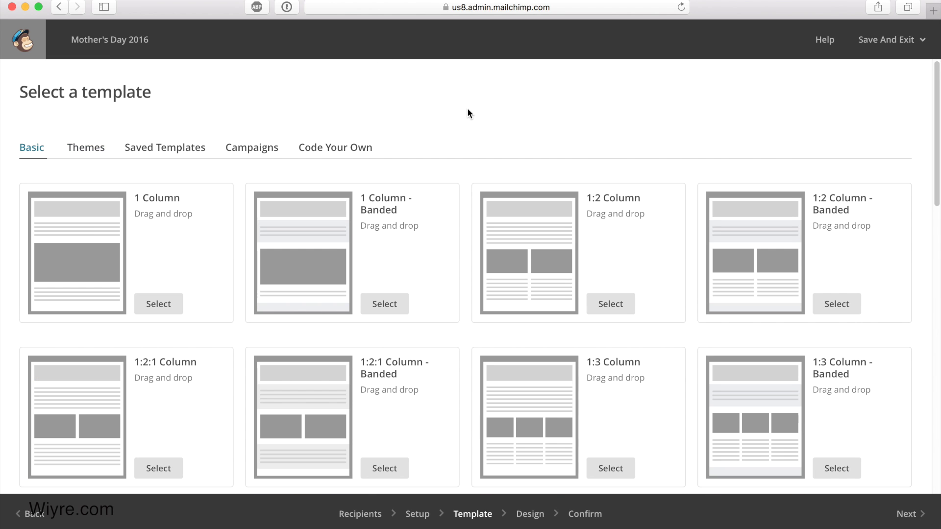
pyautogui.scroll(-5, 630, 155)
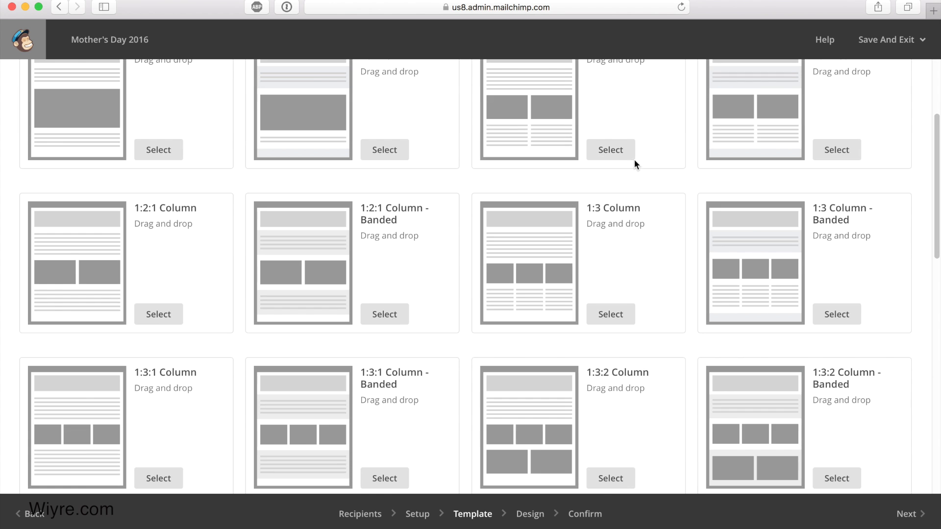
pyautogui.scroll(1, 650, 181)
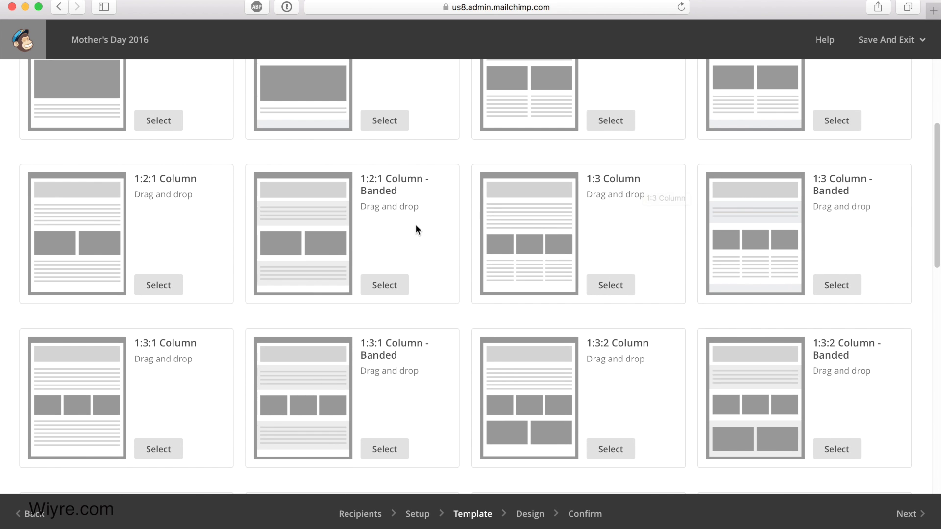
pyautogui.scroll(-8, 415, 226)
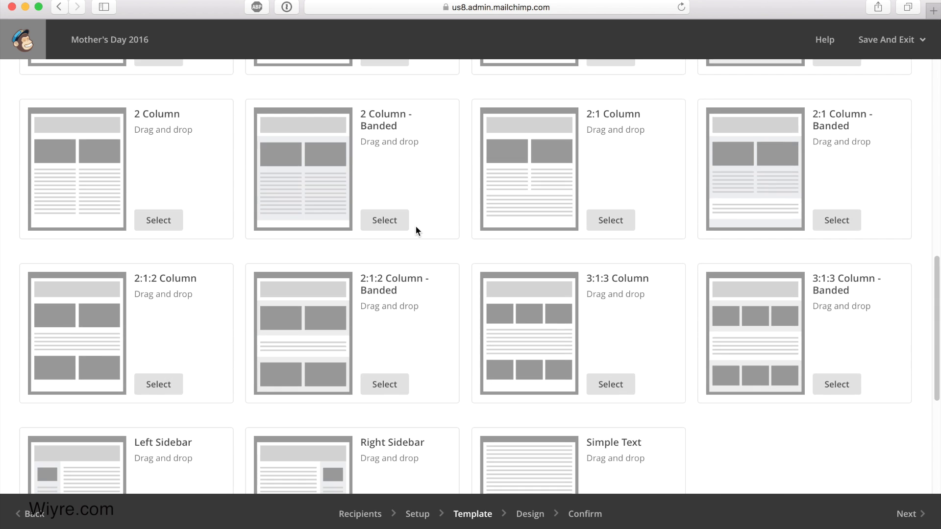
pyautogui.scroll(-3, 417, 230)
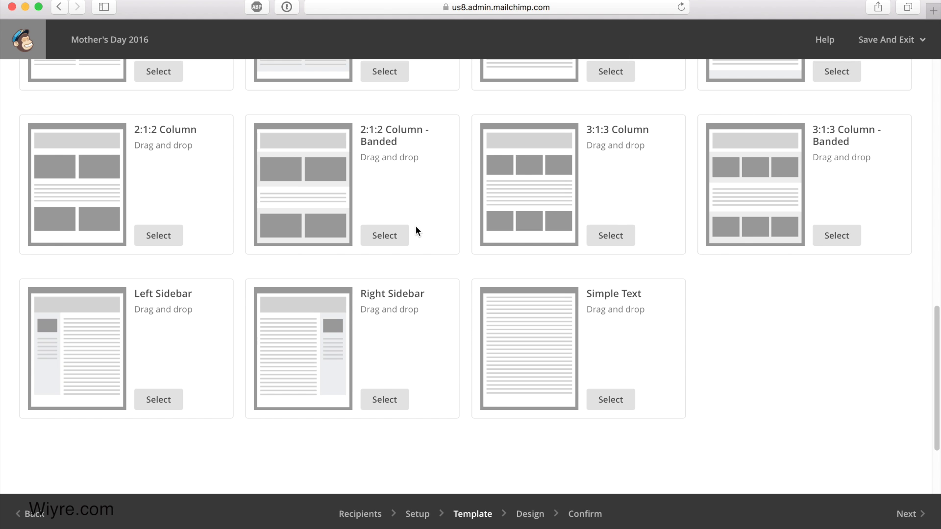
pyautogui.scroll(7, 417, 230)
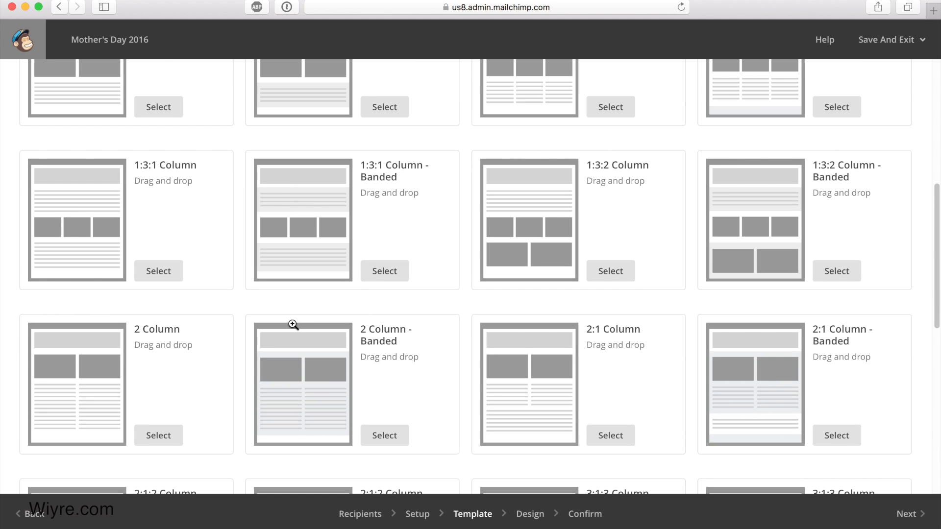
pyautogui.scroll(3, 223, 320)
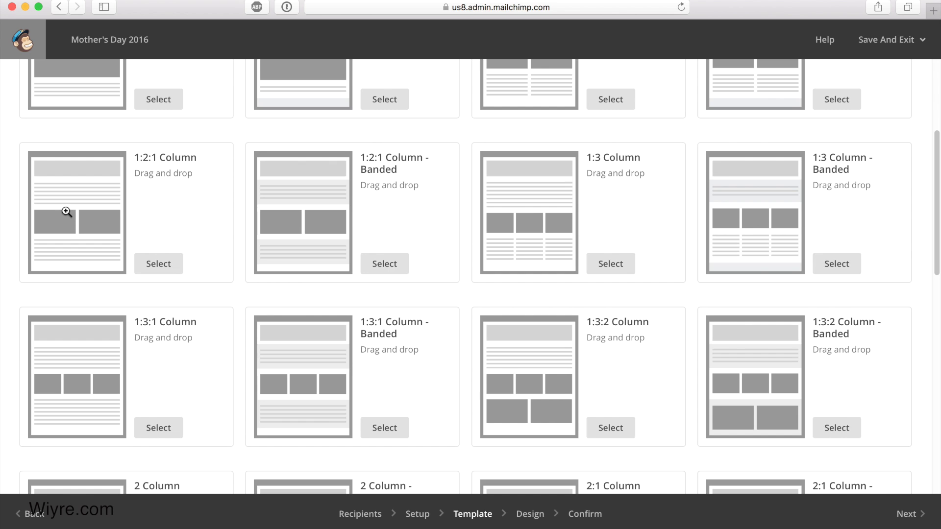
pyautogui.scroll(1, 66, 212)
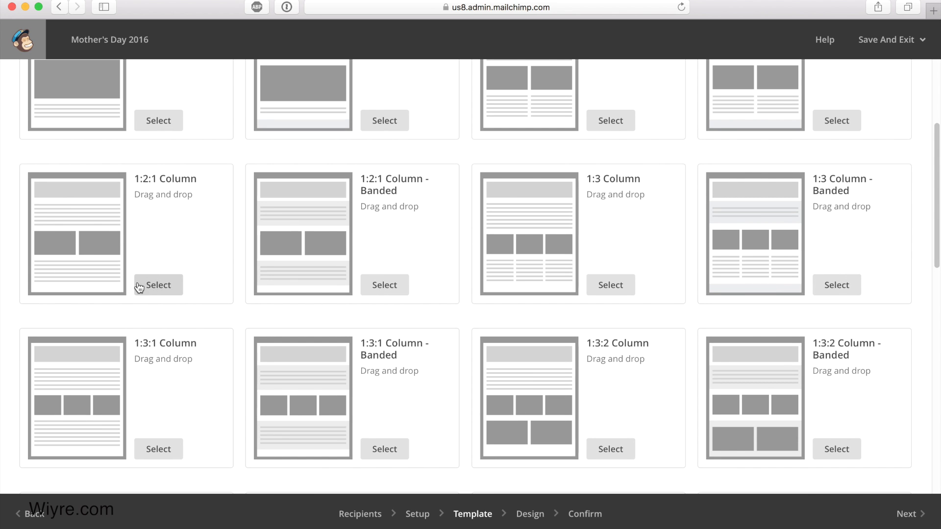
pyautogui.click(156, 283)
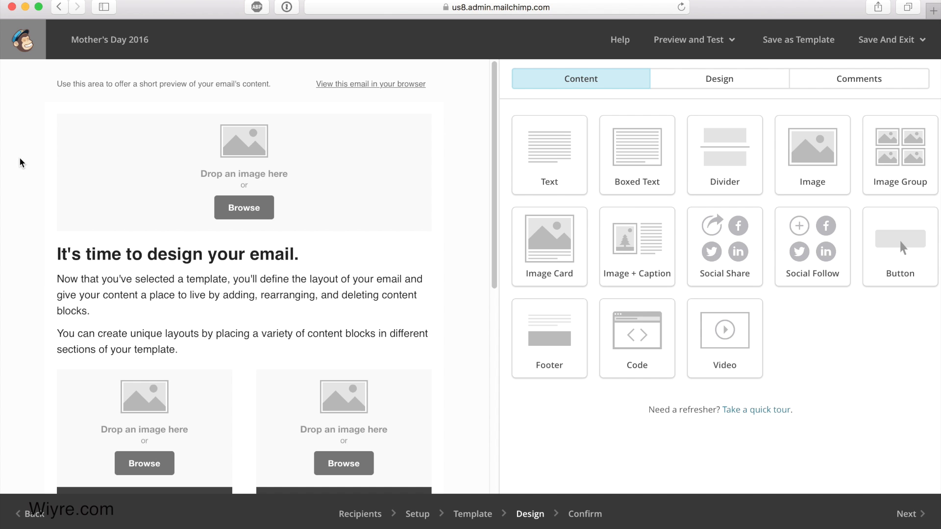
# Replace the email's preview text with "Mother's Day 2016, Plus Exclusive Discounts Inside!" and save the text block
pyautogui.moveTo(153, 89)
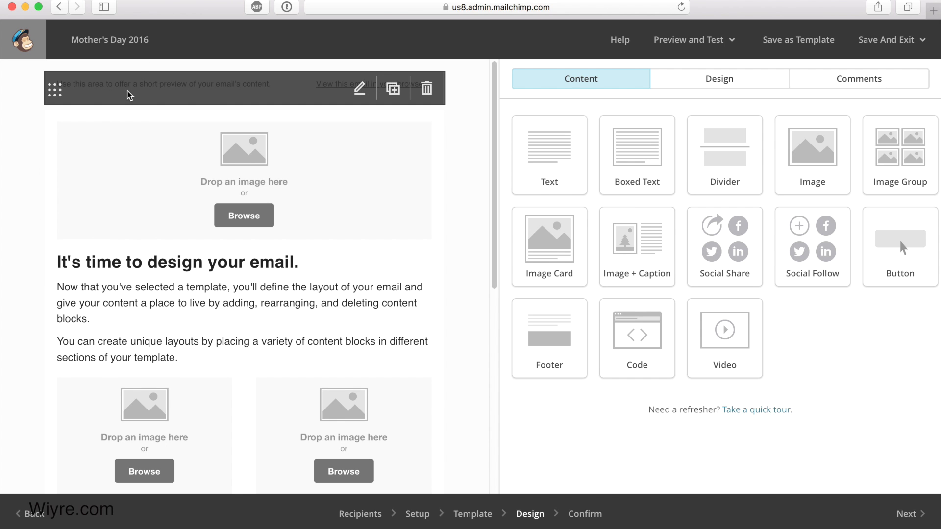
pyautogui.click(369, 89)
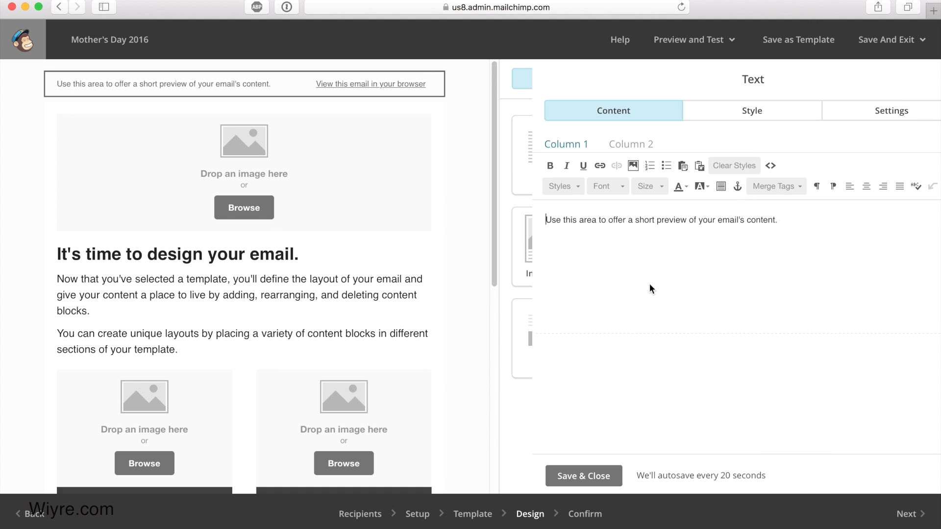
pyautogui.moveTo(773, 218); pyautogui.dragTo(350, 210)
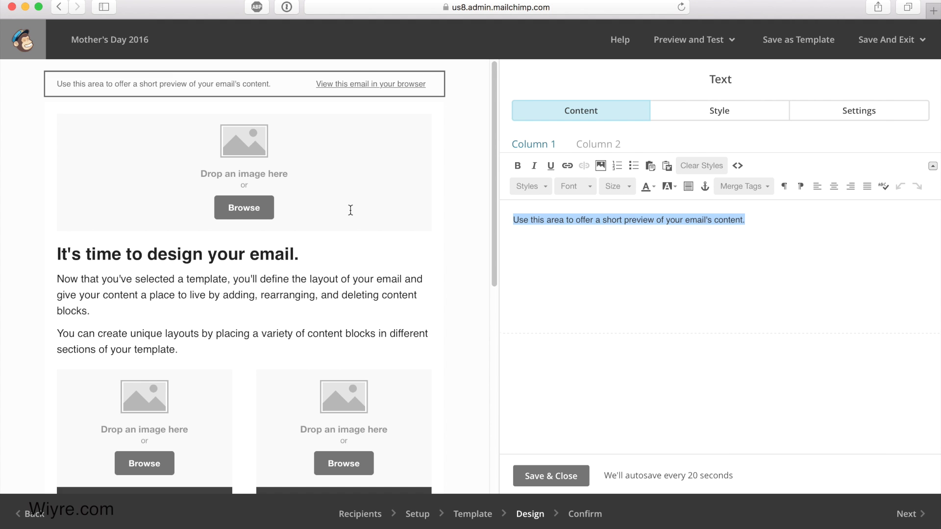
pyautogui.write('\\')
pyautogui.write('Mothe')
pyautogui.write("r's Day 2016")
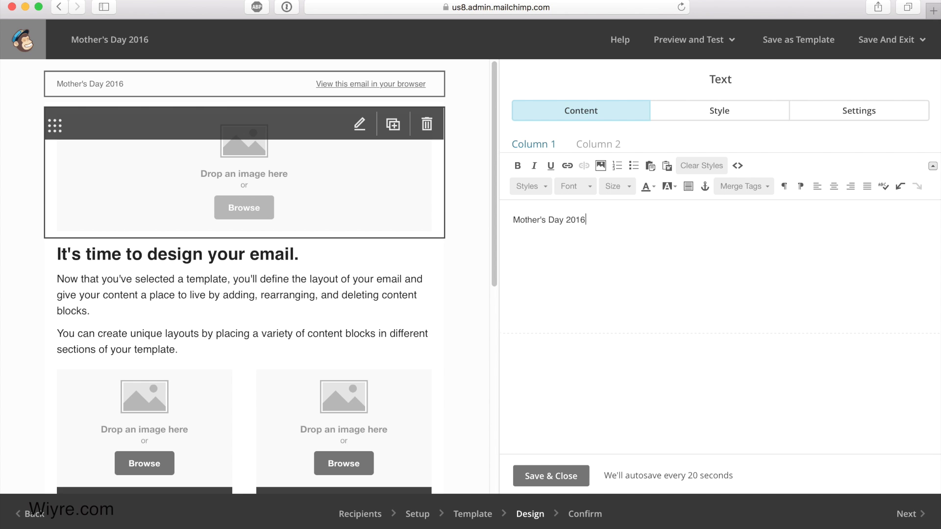
pyautogui.write(', Plus Exclusive Coup')
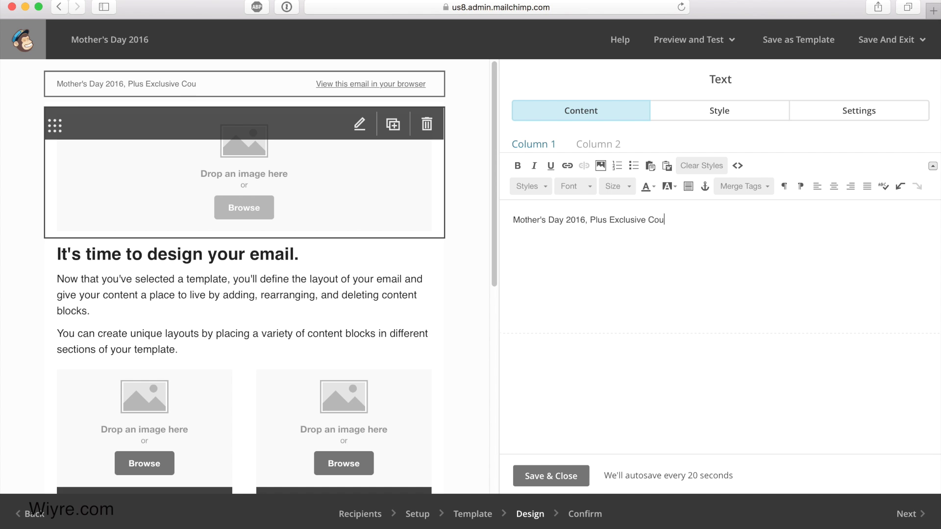
pyautogui.press('BackSpace')
pyautogui.press('BackSpace')
pyautogui.press('BackSpace')
pyautogui.press('BackSpace')
pyautogui.write('Discounts Inside!')
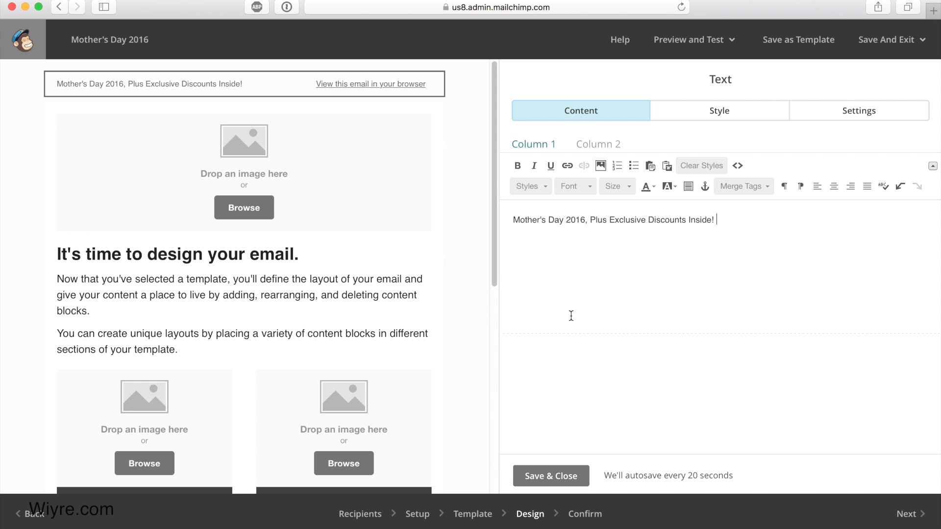
pyautogui.click(544, 474)
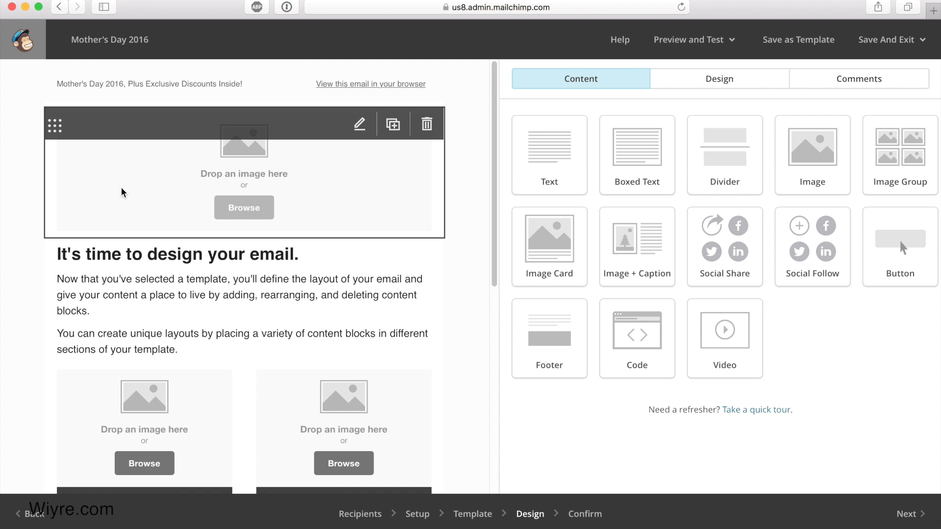
# Fill the header image block with the 799 × 328 JPG "ddc3a703edb340ce97261cd254c5225d" from the stored files, after checking it at full size
pyautogui.click(247, 208)
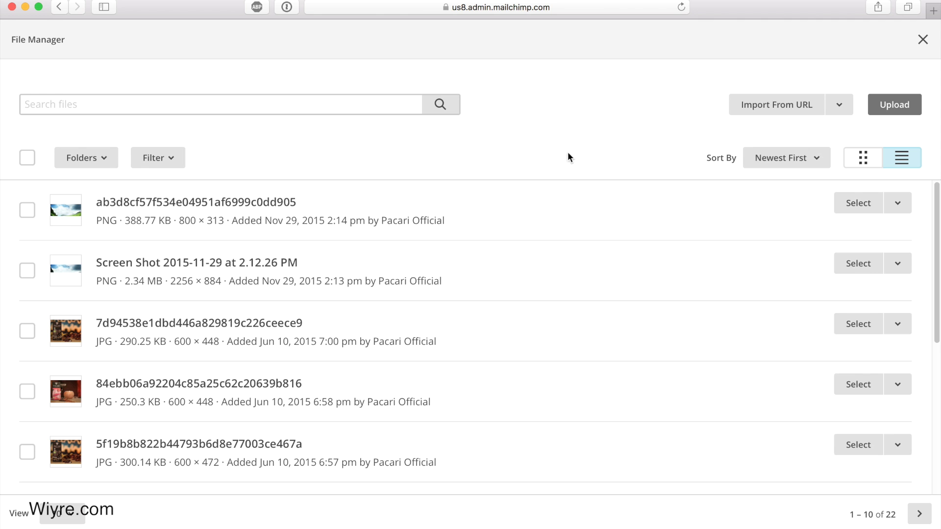
pyautogui.scroll(-6, 360, 367)
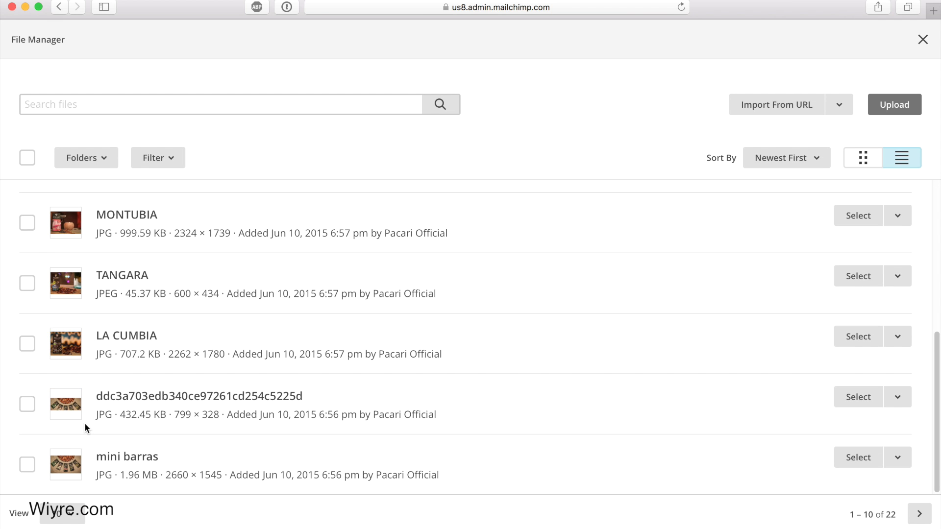
pyautogui.click(69, 399)
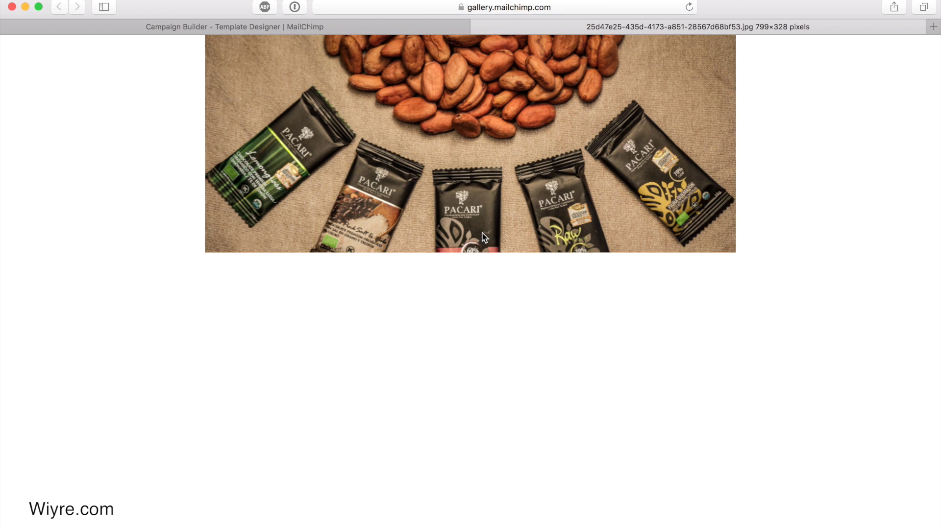
pyautogui.click(250, 31)
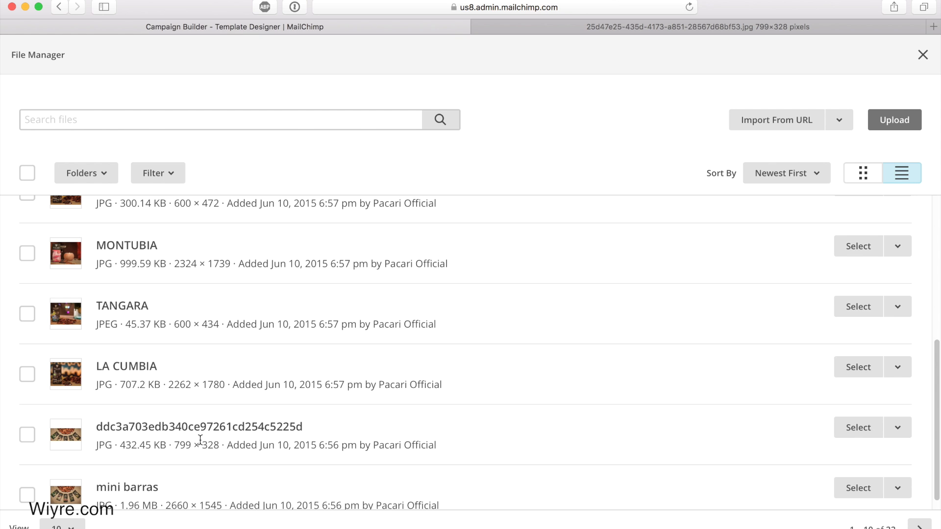
pyautogui.click(858, 427)
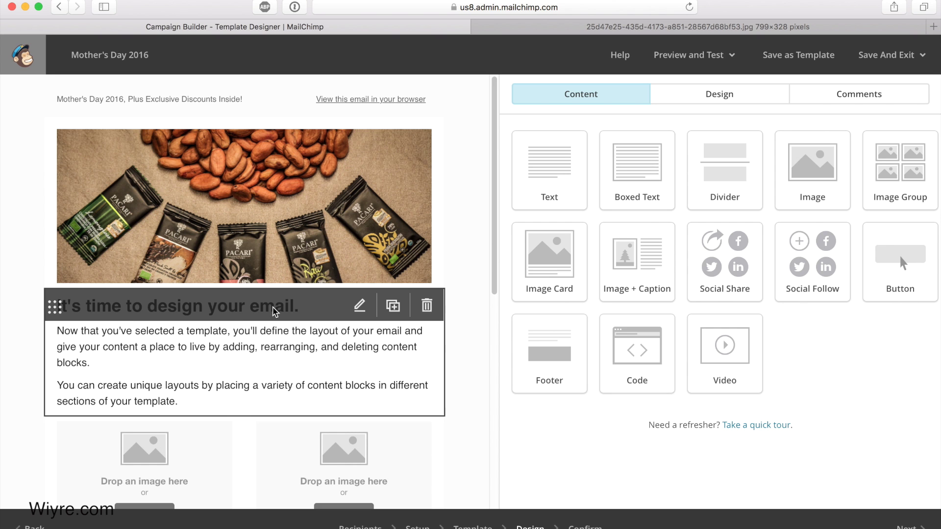
# Change the heading of the text block below the header image to "Mother's Day Deals"
pyautogui.click(362, 312)
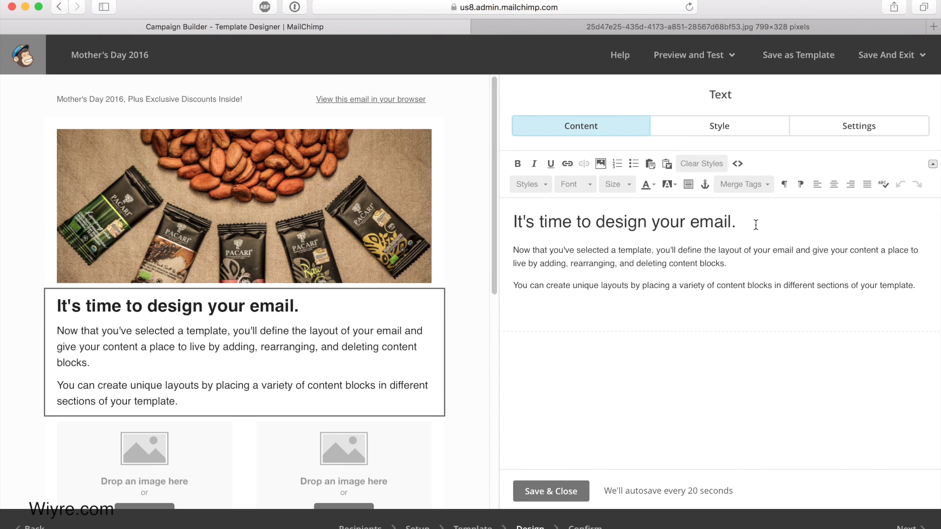
pyautogui.moveTo(754, 225); pyautogui.dragTo(314, 216)
pyautogui.write("Mother's")
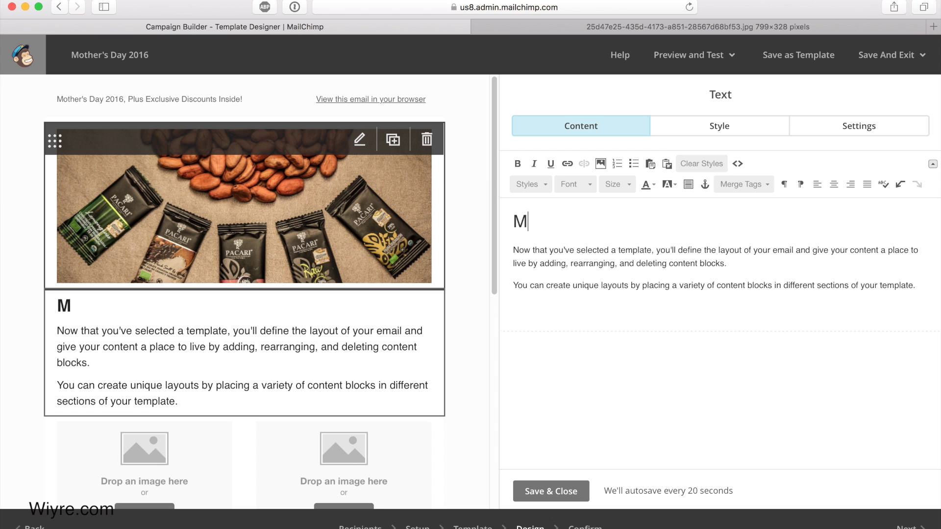
pyautogui.write('Deals')
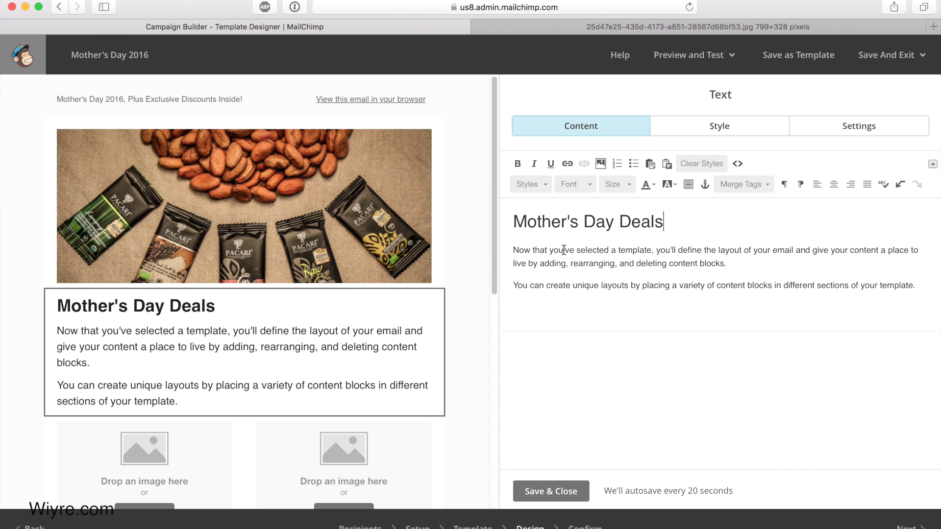
# Replace the placeholder paragraphs under the heading with a Mother's Day intro offering "an exclusive collection of Pacari Chocolate" and 4 different gift boxes
pyautogui.moveTo(927, 285); pyautogui.dragTo(439, 245)
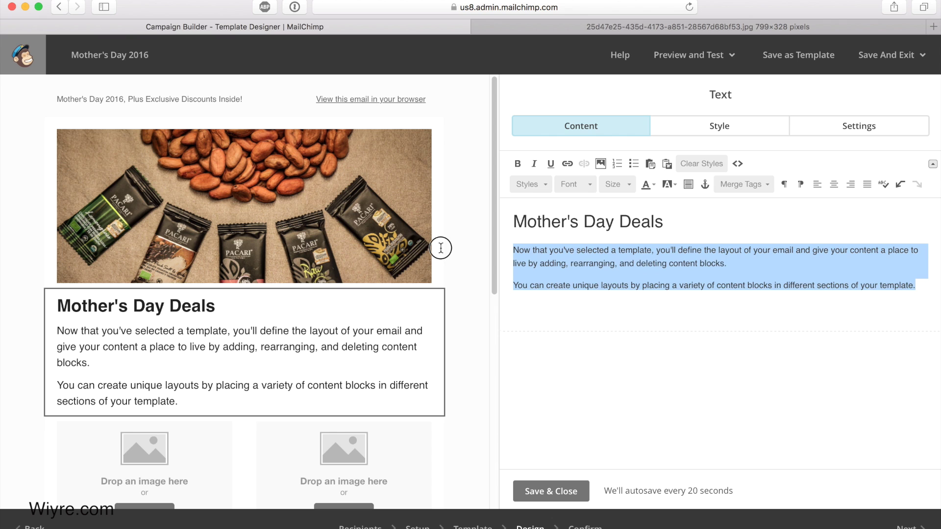
pyautogui.press('BackSpace')
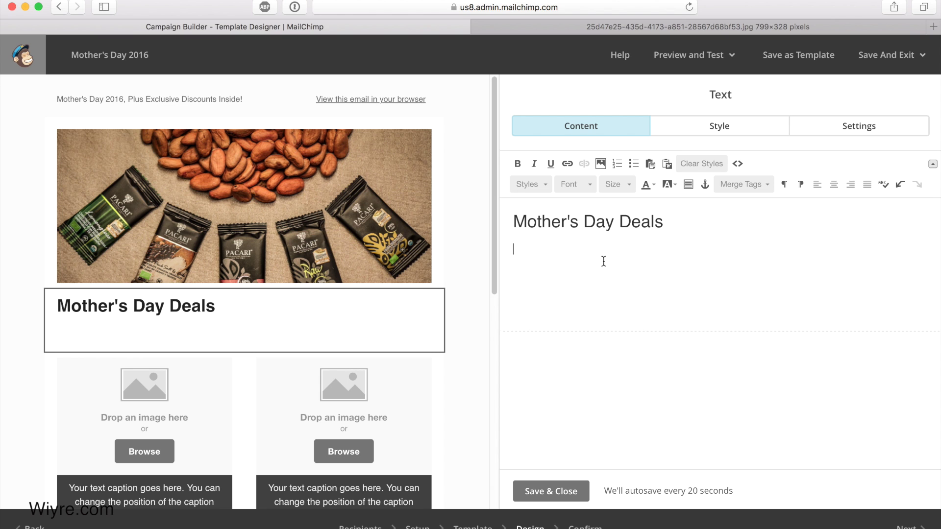
pyautogui.write("Mother's Day is right around the corner, and what better way to celebrate Mom than with an exclusive collection of Pacari Chocolate? Pacari has 4 different gift boxes filled with many different flavors - or")
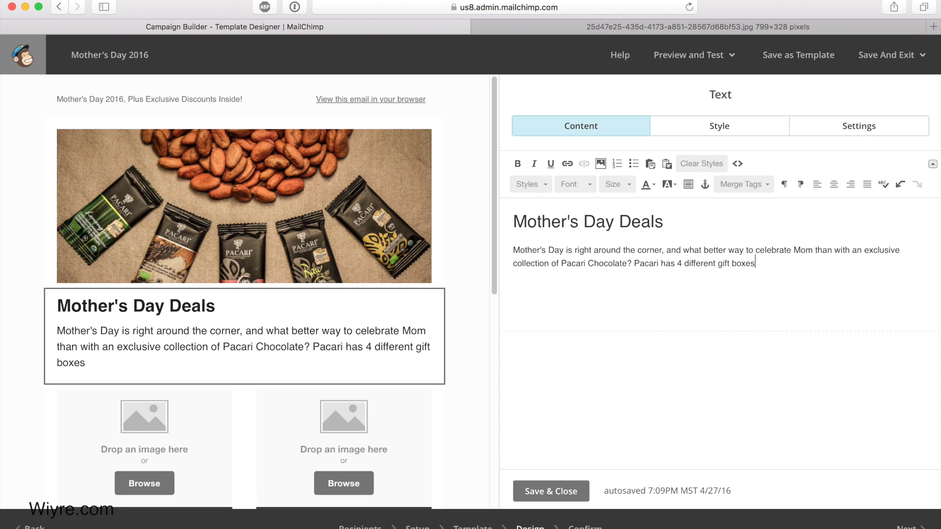
# Reword the intro to "a delicious" collection, adding "a variety of different flavors" and the option to pick out your own chocolate for a gift box
pyautogui.press('BackSpace')
pyautogui.press('BackSpace')
pyautogui.press('BackSpace')
pyautogui.press('BackSpace')
pyautogui.write(', or, pick out your own chocolate yourself and put it all in a gift box.')
pyautogui.moveTo(899, 250); pyautogui.dragTo(851, 251)
pyautogui.write('a delicious')
pyautogui.doubleClick(804, 263)
pyautogui.write('a variety of')
pyautogui.click(910, 264)
pyautogui.write('if you know exactly what she craves, pick out your own chocolate yourself and put it all in a gift box.')
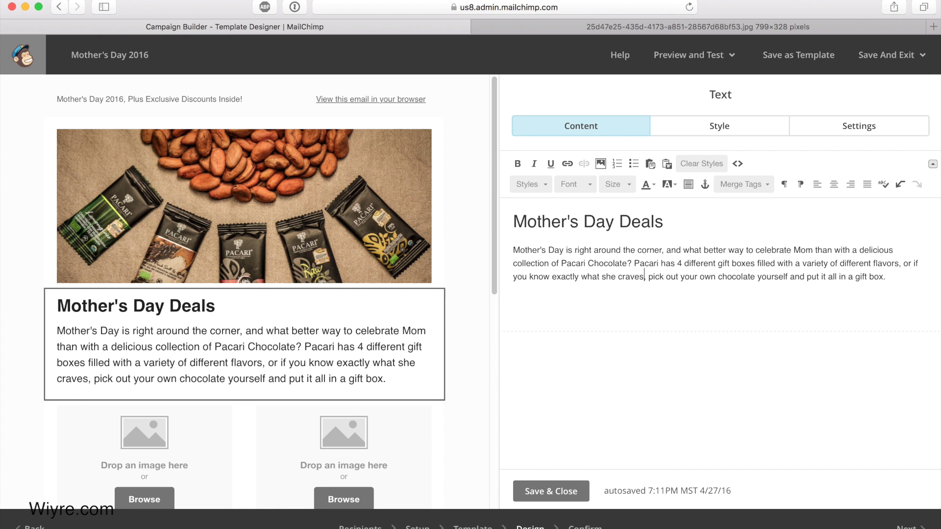
# Add a centered bold red line "Use coupon code MOTHERSDAY for 15% off your entire order!" and write the gift box count as "four"
pyautogui.press('Return')
pyautogui.write('Use coupon MOTHERSDAY for 15% off your entire order!')
pyautogui.click(833, 184)
pyautogui.moveTo(831, 298); pyautogui.dragTo(610, 298)
pyautogui.click(518, 164)
pyautogui.write('codefour')
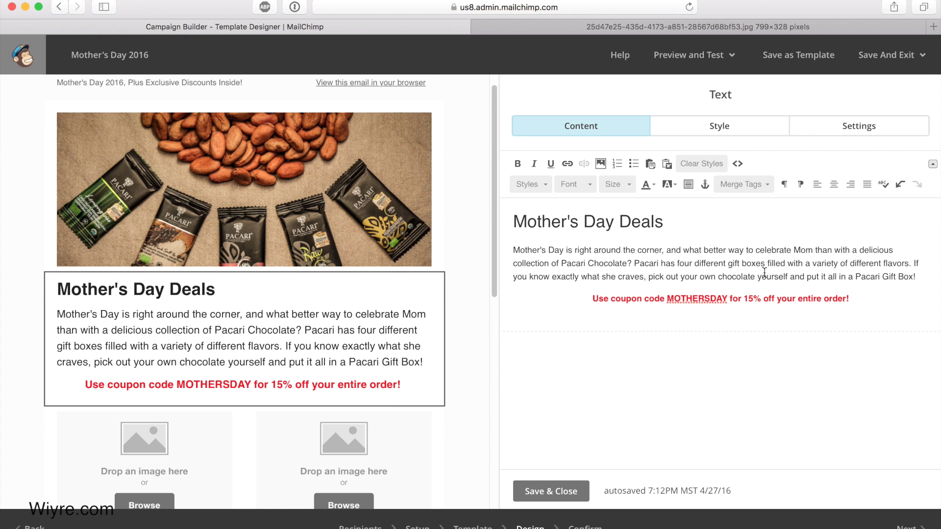
# Revise the paragraph's ending to "pick out the chocolate yourself and put it all in a beautiful Pacari Gift Box!"
pyautogui.write('thebeautiful')
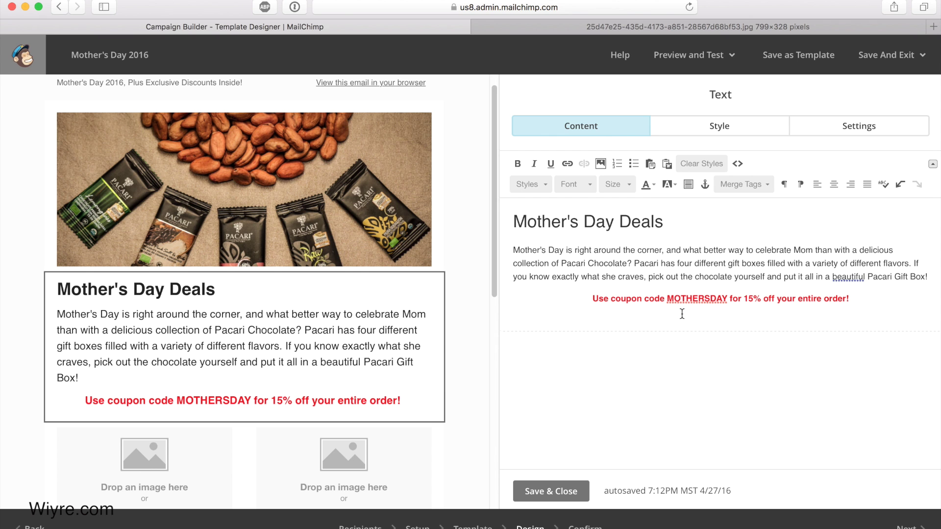
pyautogui.moveTo(592, 300); pyautogui.dragTo(873, 301)
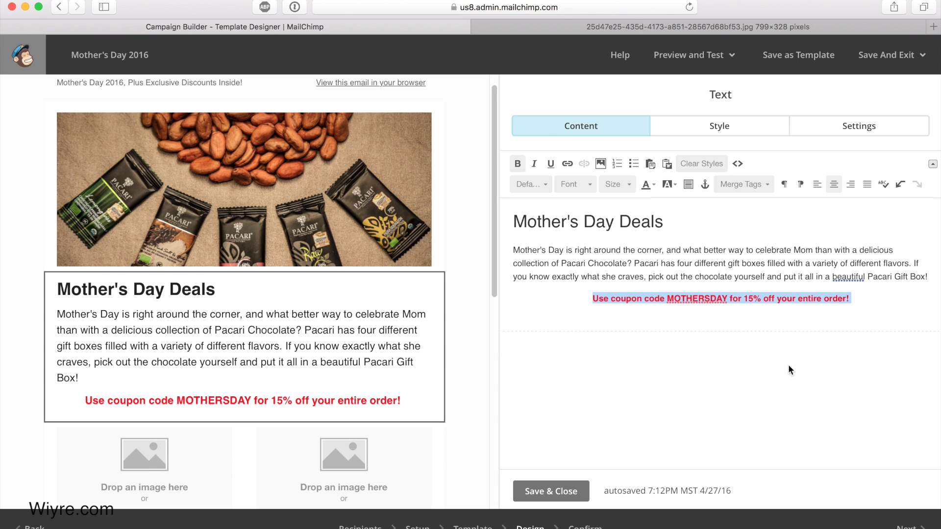
pyautogui.click(596, 299)
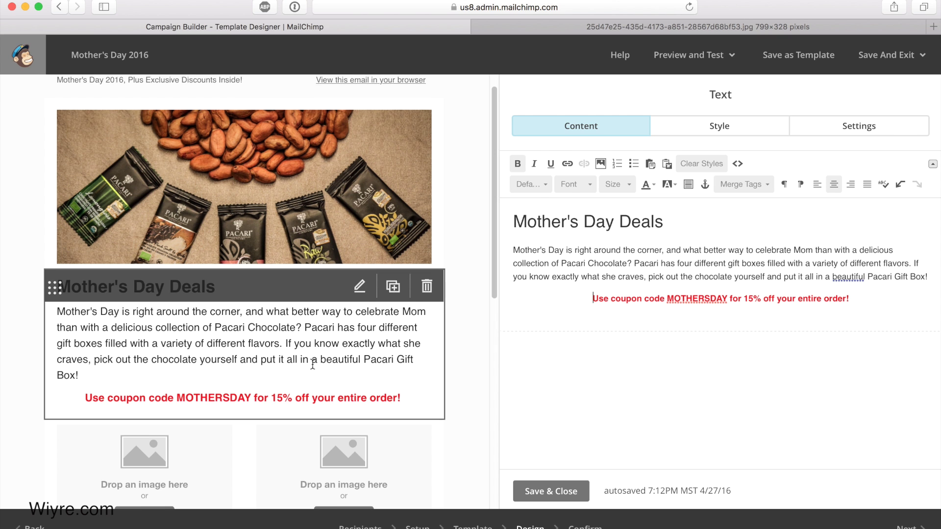
# Upload raw85.png from the Desktop and place it in the first of the two image cards
pyautogui.scroll(-3, 310, 363)
pyautogui.scroll(-8, 309, 364)
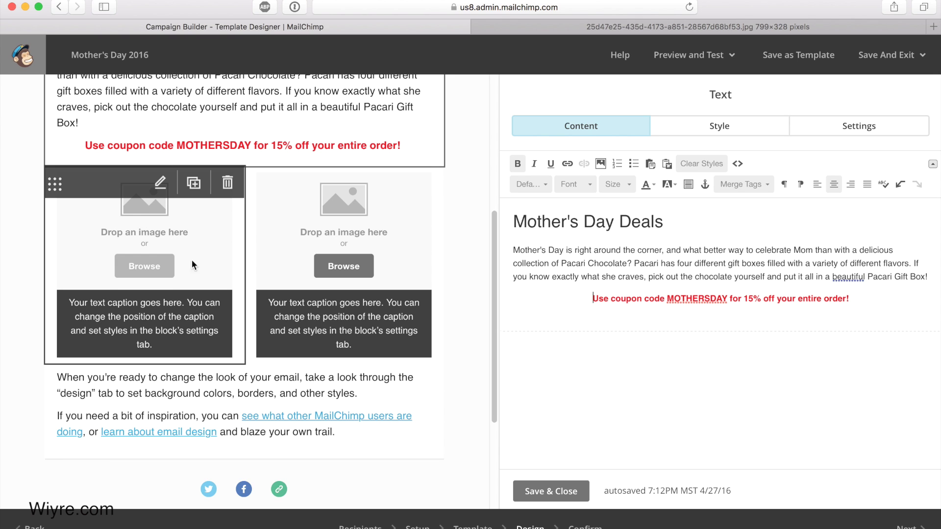
pyautogui.click(146, 267)
pyautogui.scroll(5, 441, 245)
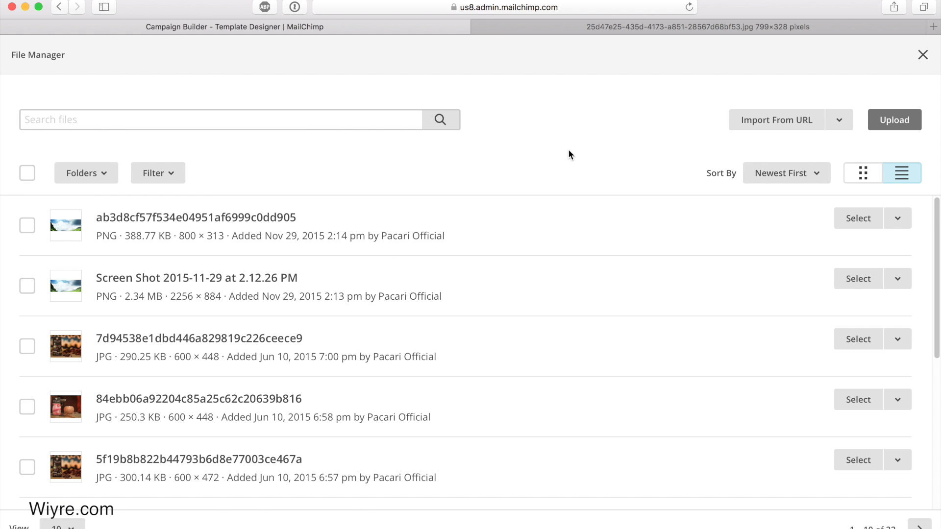
pyautogui.click(923, 54)
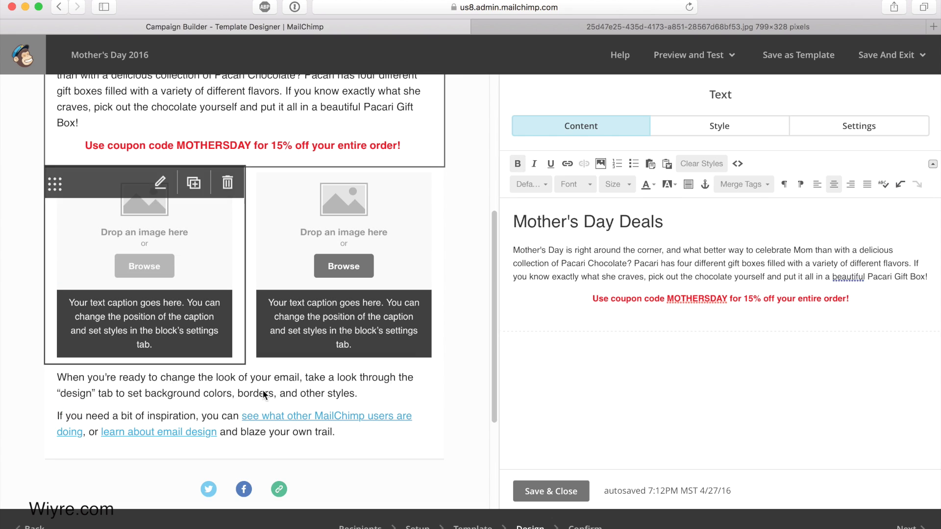
pyautogui.click(137, 268)
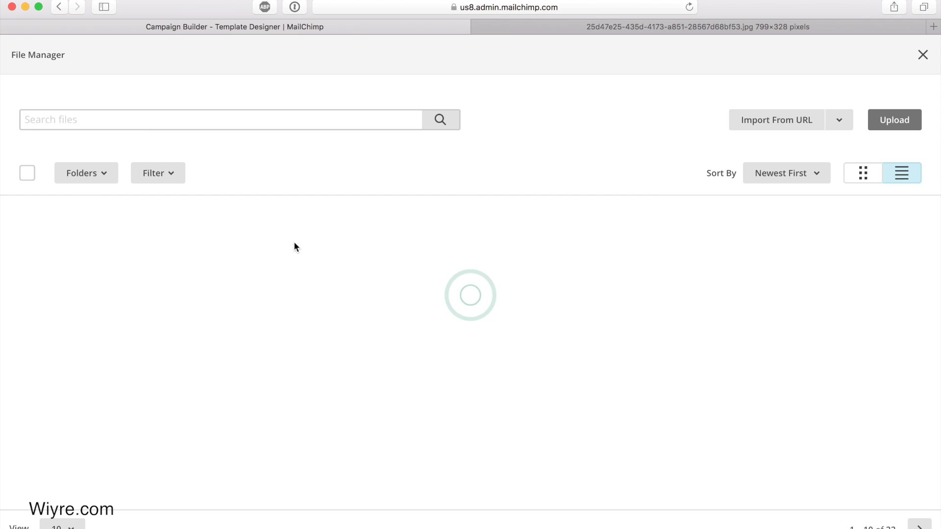
pyautogui.click(893, 121)
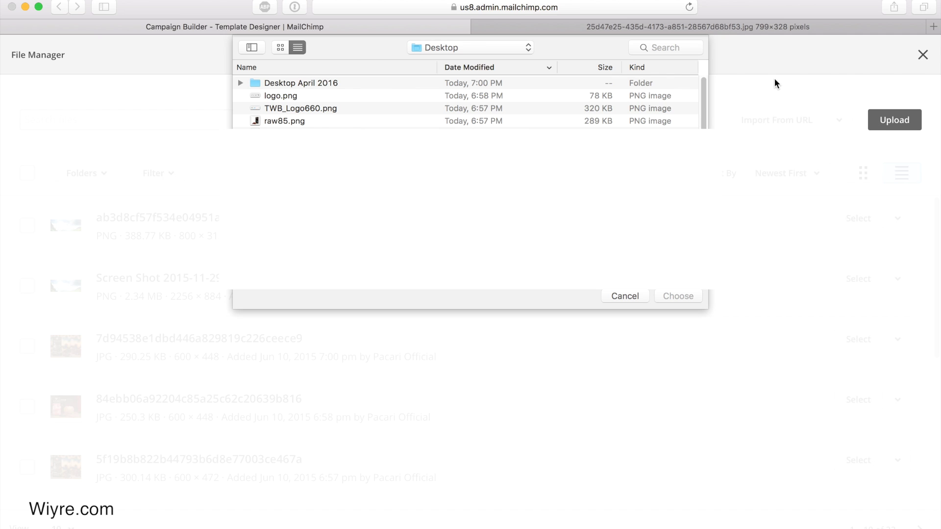
pyautogui.click(278, 124)
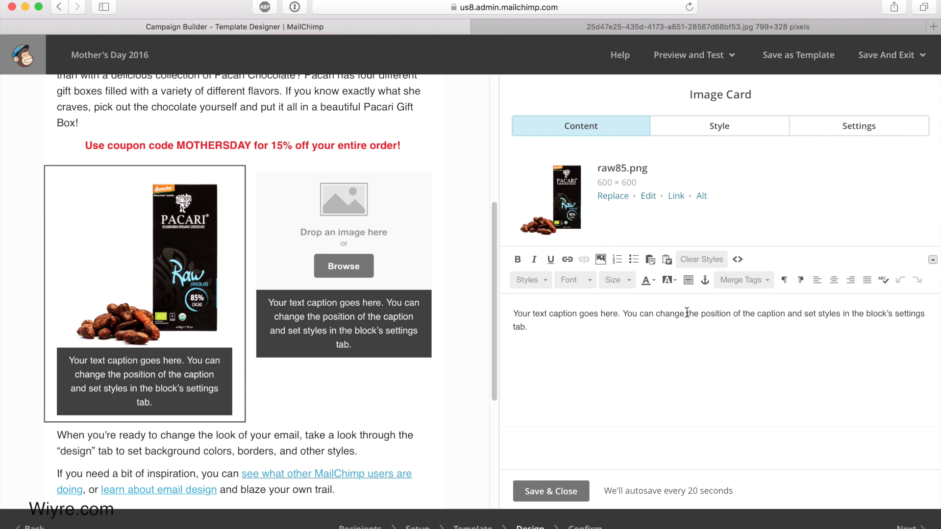
# Caption the Raw 85% cacao bar image with the limited-time 25% off offer, ending with "Click the image above for details!"
pyautogui.click(550, 333)
pyautogui.moveTo(549, 333); pyautogui.dragTo(457, 290)
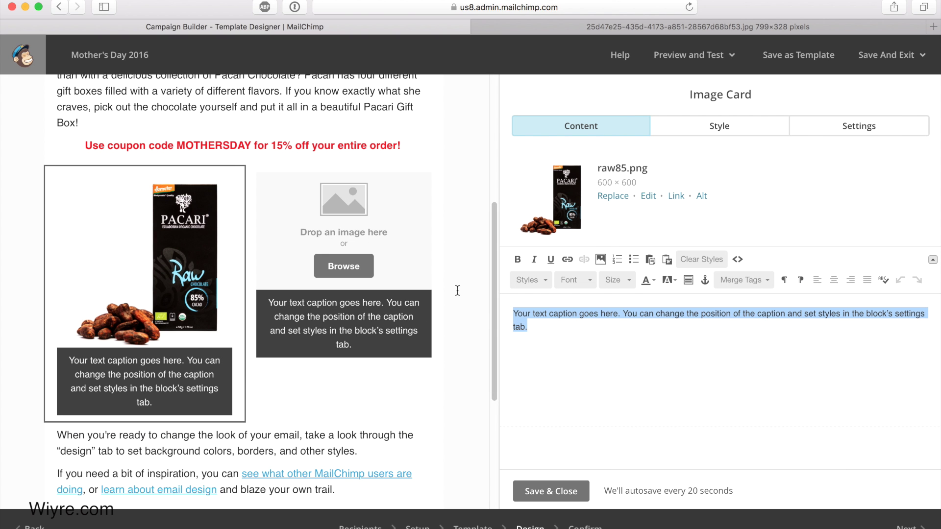
pyautogui.write("The 85% cacao bar is on sale for a limited time - get your for 25% off it's retail price! This offer ends soon!")
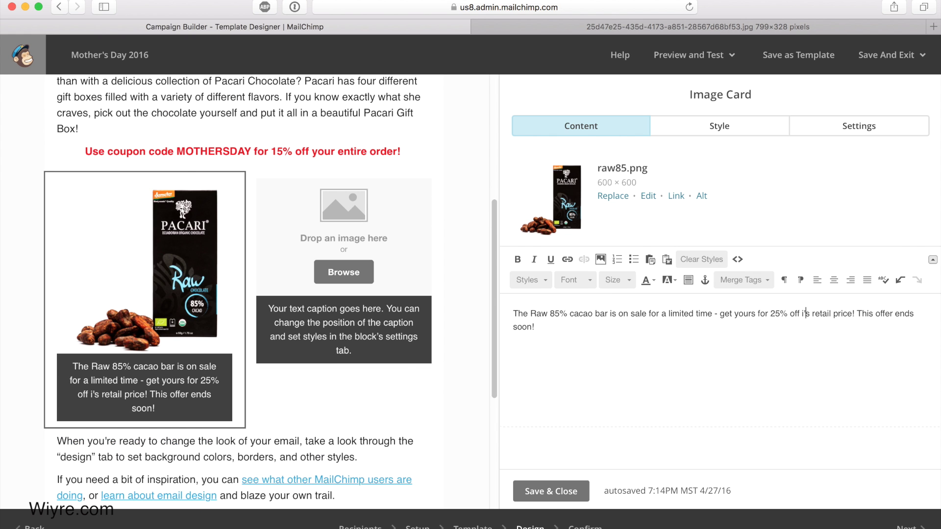
pyautogui.moveTo(559, 327); pyautogui.dragTo(888, 315)
pyautogui.write('Click the image above for details!')
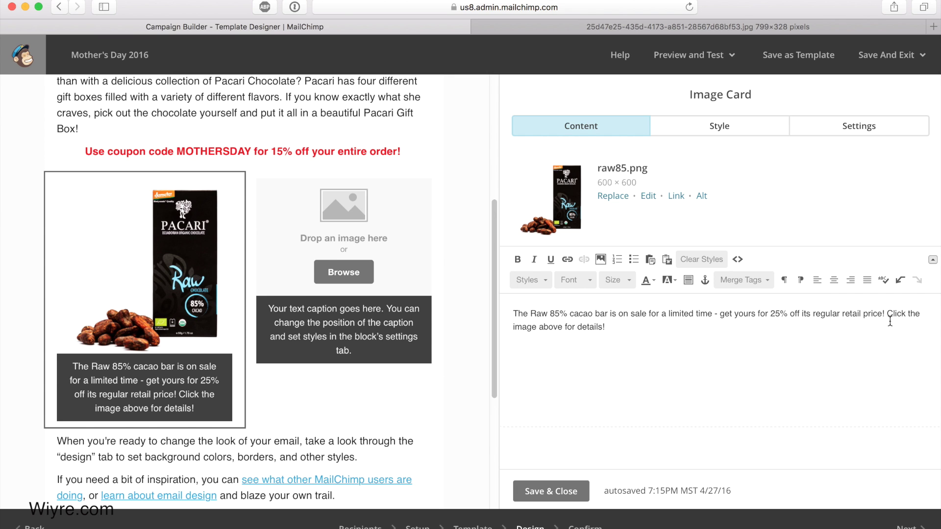
pyautogui.moveTo(887, 314); pyautogui.dragTo(740, 326)
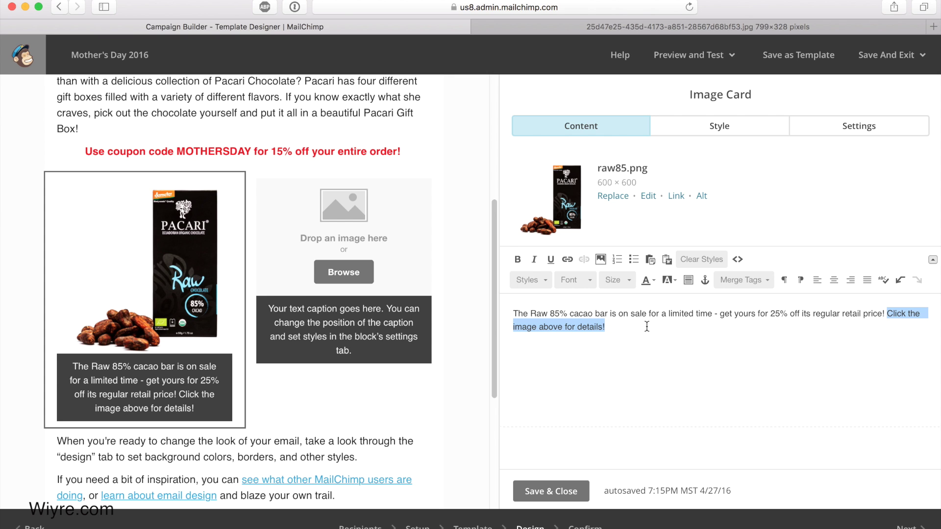
pyautogui.click(148, 219)
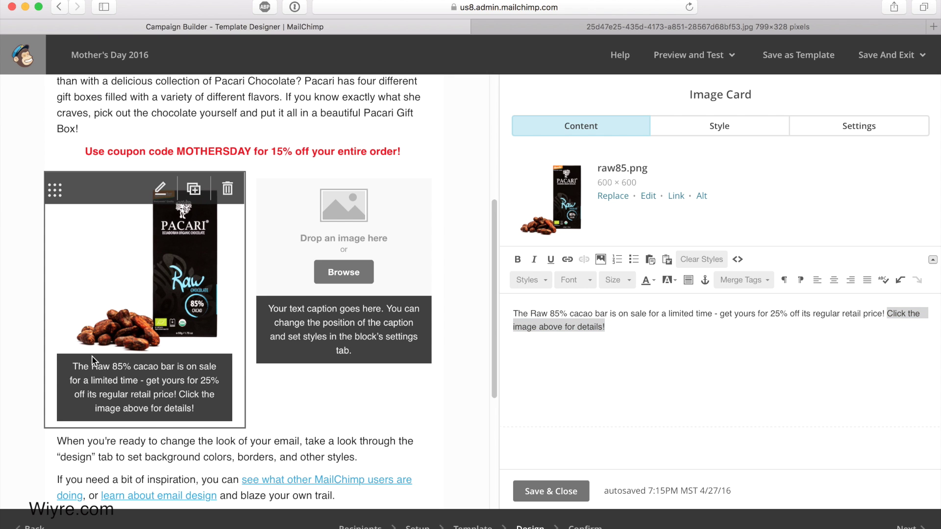
pyautogui.click(678, 199)
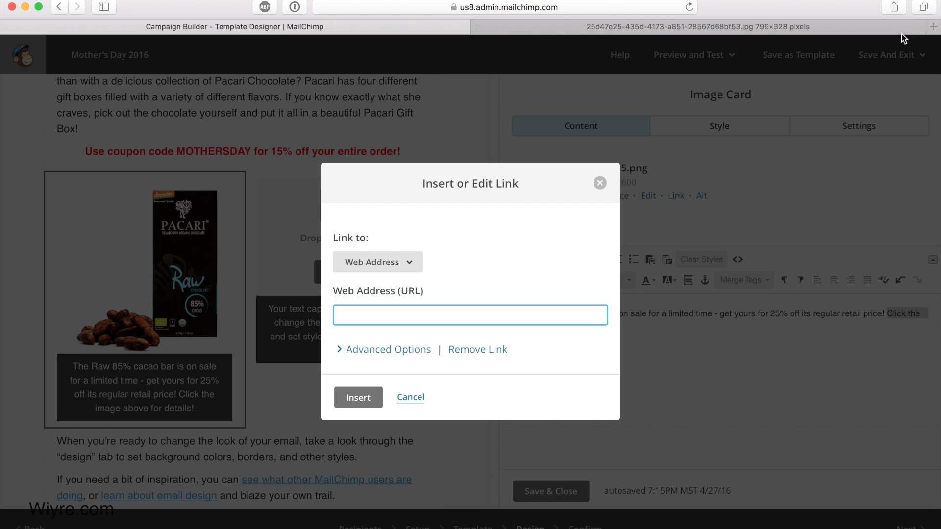
pyautogui.click(932, 28)
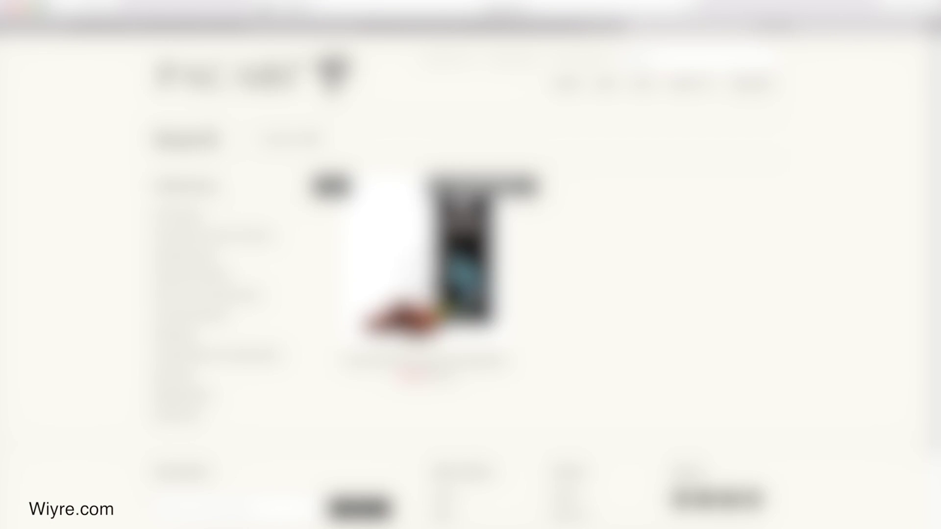
pyautogui.write('https://www.pacari.com/products/pacari-raw-85-cacao-chocolate-bar')
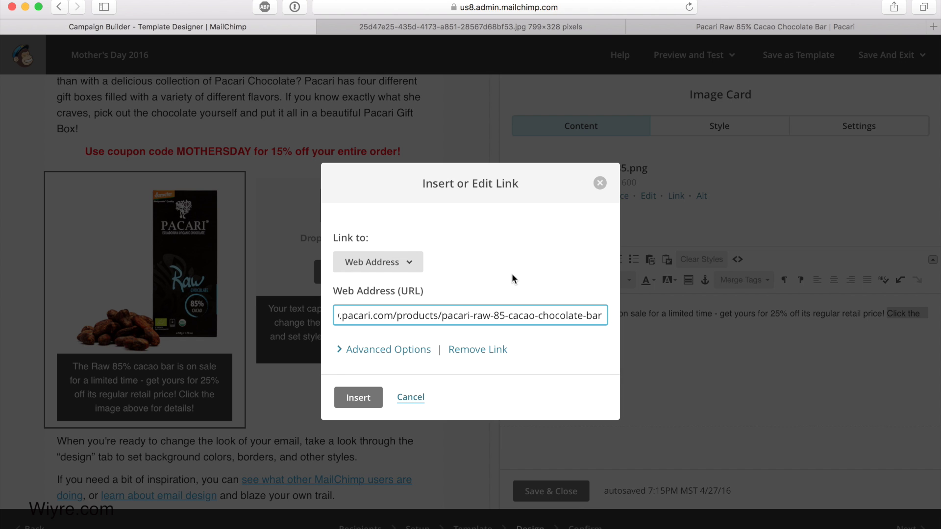
pyautogui.moveTo(421, 315); pyautogui.dragTo(318, 315)
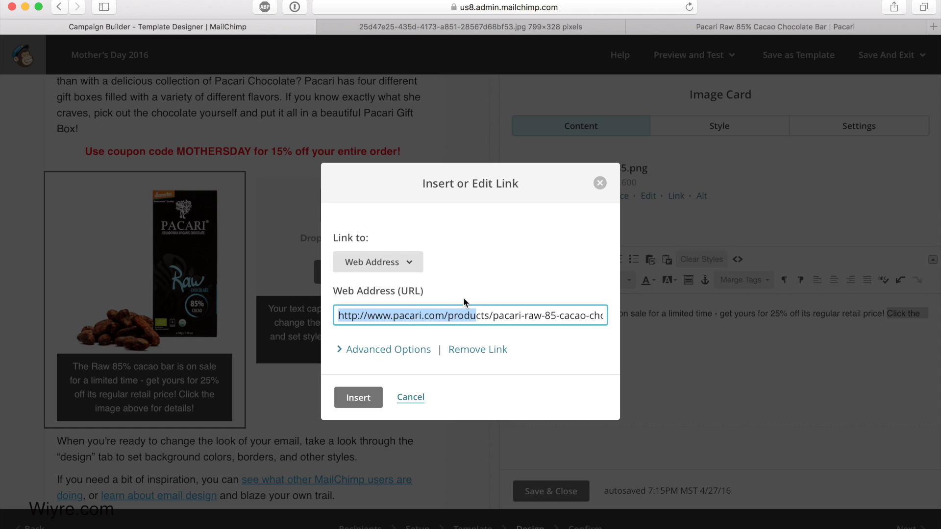
pyautogui.click(397, 350)
pyautogui.scroll(-2, 488, 260)
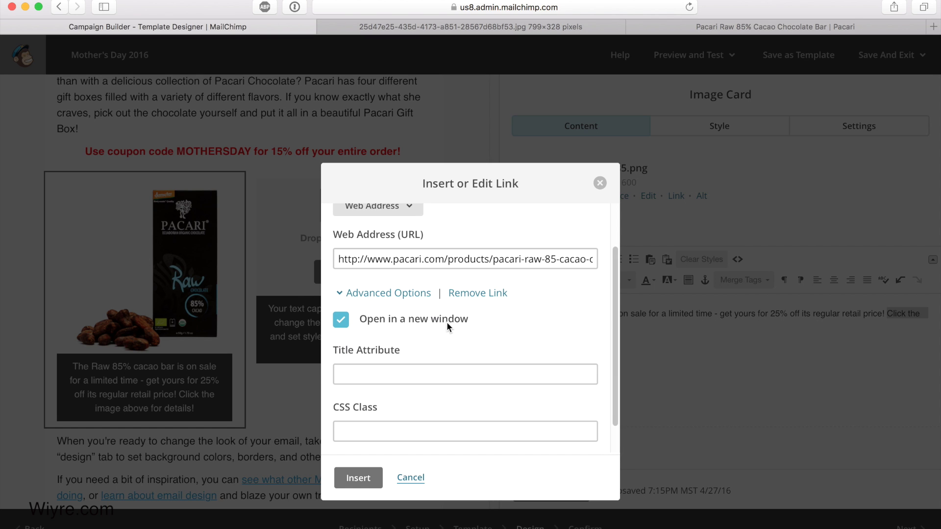
pyautogui.scroll(-1, 445, 326)
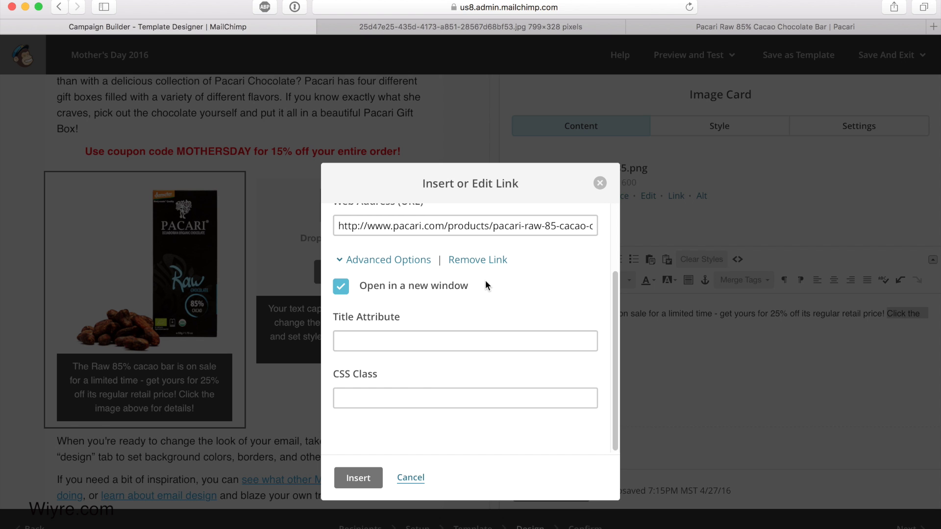
pyautogui.click(412, 261)
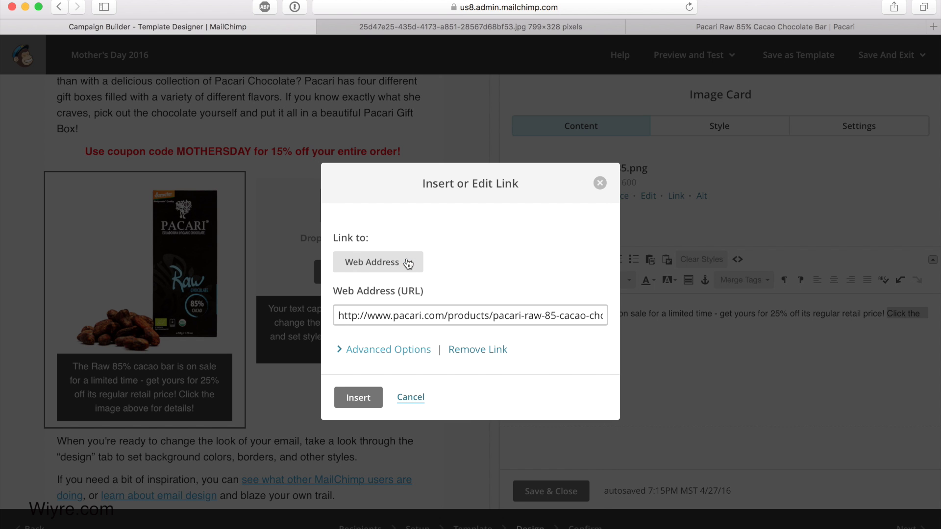
pyautogui.click(359, 399)
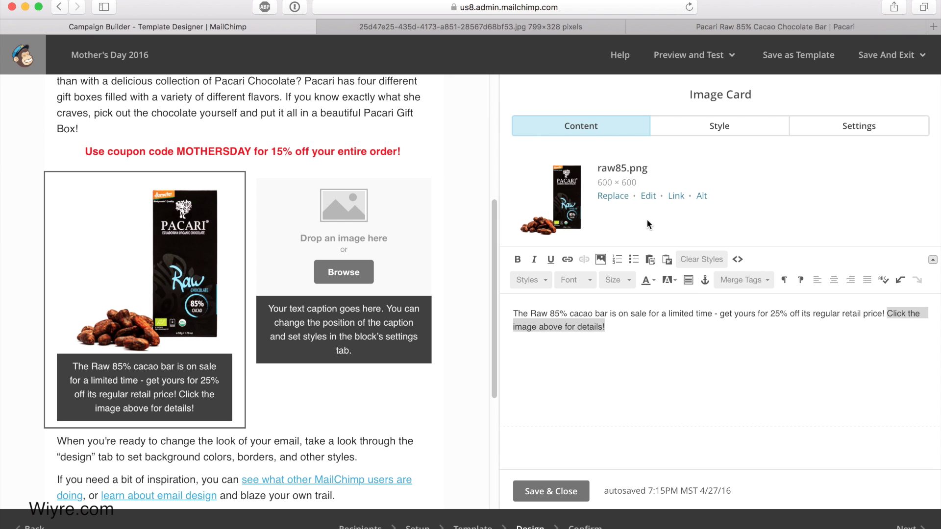
pyautogui.click(631, 325)
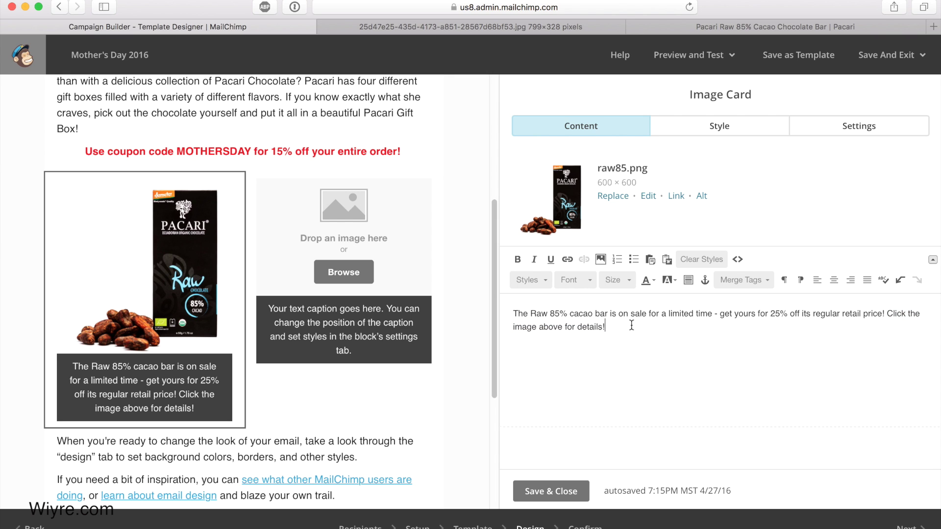
# Fill the second image card with guayasa.png
pyautogui.click(331, 275)
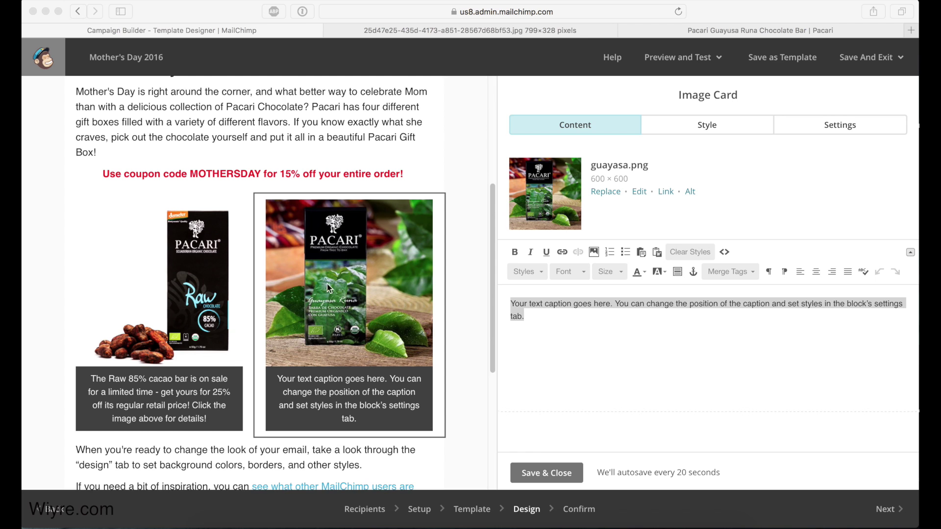
pyautogui.scroll(-5, 313, 292)
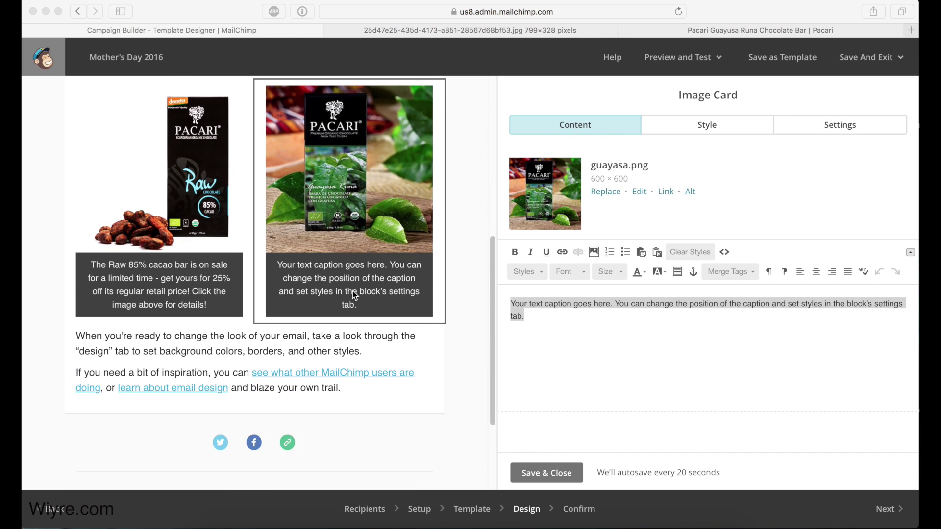
pyautogui.scroll(3, 352, 292)
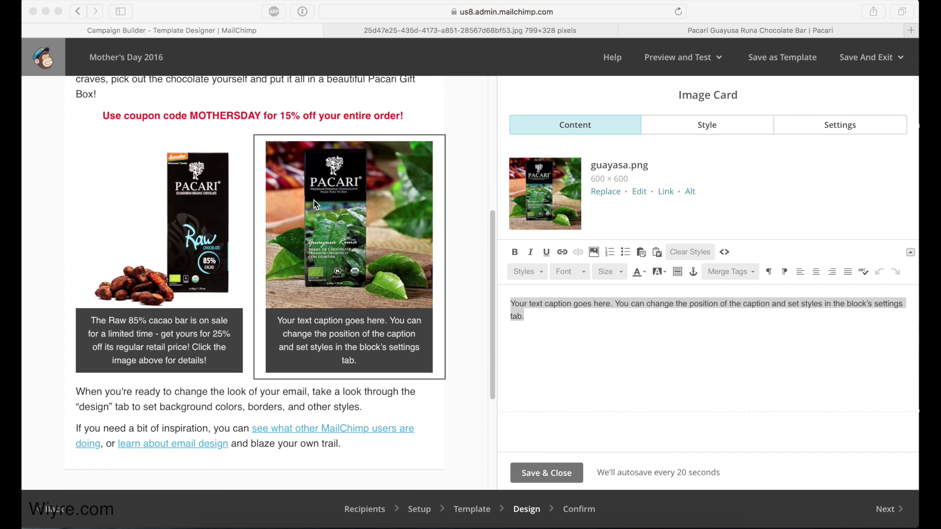
# Replace the second card's placeholder caption with the opening "Our newest flavor is the Guayasa Runa chocolate bar - a"
pyautogui.click(538, 313)
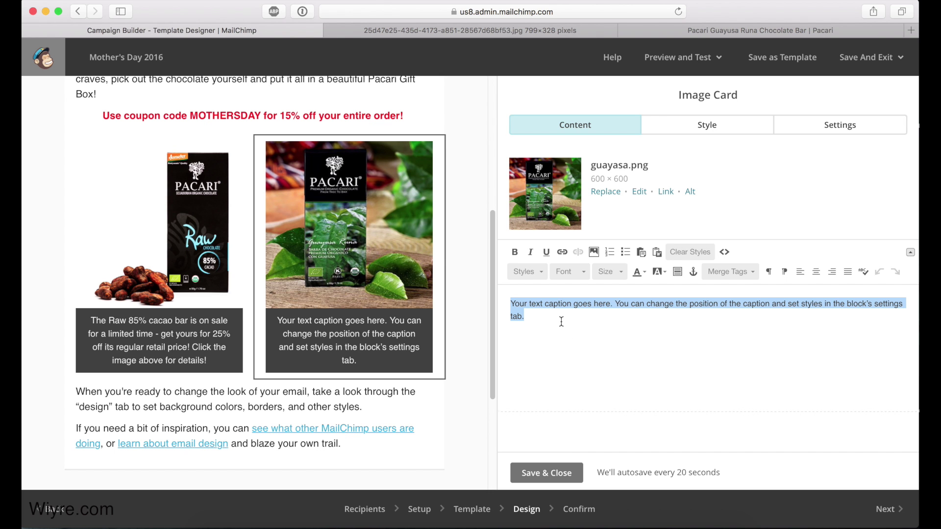
pyautogui.write('Our newest bar is the Guayas Runa')
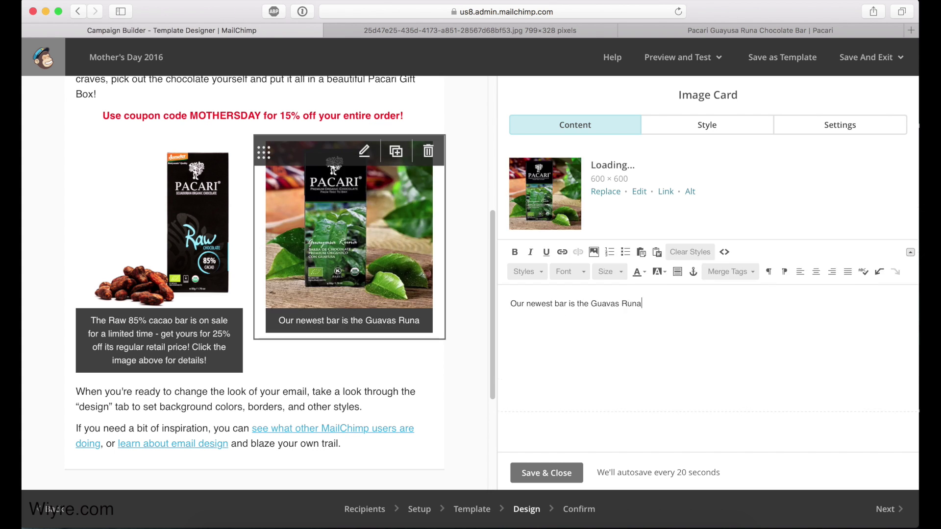
pyautogui.press('BackSpace')
pyautogui.press('BackSpace')
pyautogui.press('BackSpace')
pyautogui.press('BackSpace')
pyautogui.press('BackSpace')
pyautogui.press('BackSpace')
pyautogui.press('BackSpace')
pyautogui.press('BackSpace')
pyautogui.press('BackSpace')
pyautogui.press('BackSpace')
pyautogui.press('BackSpace')
pyautogui.press('BackSpace')
pyautogui.press('BackSpace')
pyautogui.press('BackSpace')
pyautogui.press('BackSpace')
pyautogui.press('BackSpace')
pyautogui.press('BackSpace')
pyautogui.press('BackSpace')
pyautogui.press('BackSpace')
pyautogui.press('BackSpace')
pyautogui.write('flavor is the Guayas Runa chocolate bar - a')
# Complete the caption with "unique flavor that is made from a leaf originating from the Amazon packed with vitamins and nutrients!" after checking the product page
pyautogui.click(760, 30)
pyautogui.click(171, 31)
pyautogui.write('unique flavor that is made from a leaf originating from the Amazon packed with vitamins and nutrients!')
pyautogui.click(626, 303)
pyautogui.write('a')
# Change the end of the Raw 85% bar's caption to "Click the image above for details, this promotion ends soon!"
pyautogui.click(174, 151)
pyautogui.click(601, 316)
pyautogui.press('BackSpace')
pyautogui.write(', this promotion ends soon.')
pyautogui.click(679, 315)
pyautogui.press('BackSpace')
pyautogui.write('!')
# End the Guayasa Runa caption with a period instead of an exclamation mark
pyautogui.click(364, 151)
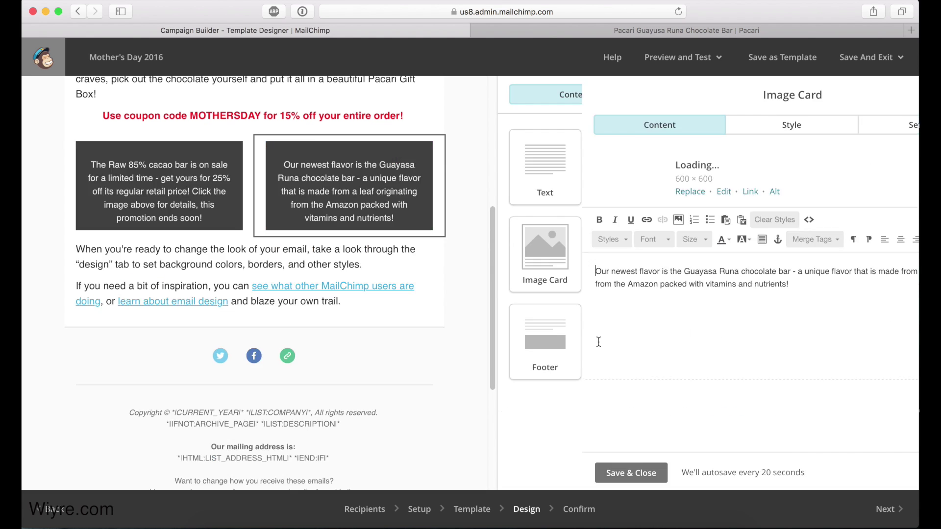
pyautogui.click(701, 317)
pyautogui.press('BackSpace')
pyautogui.write('.')
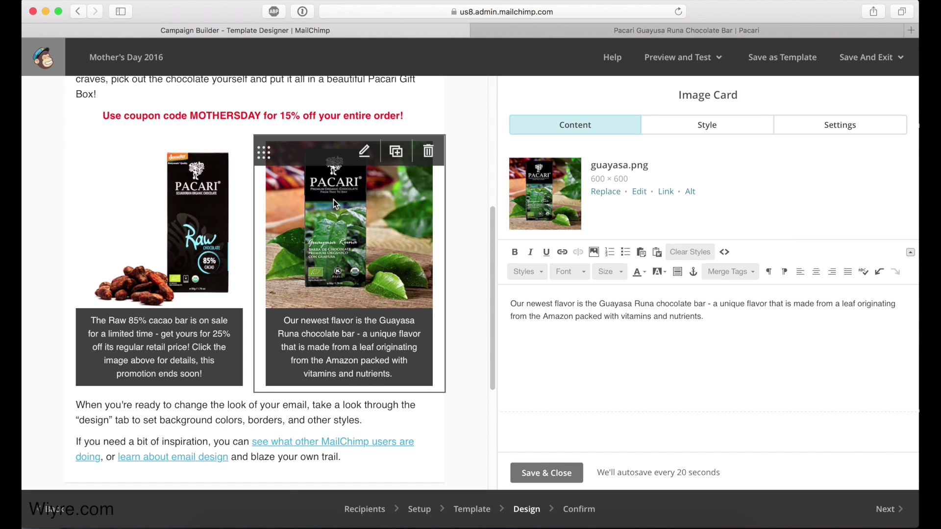
pyautogui.click(665, 191)
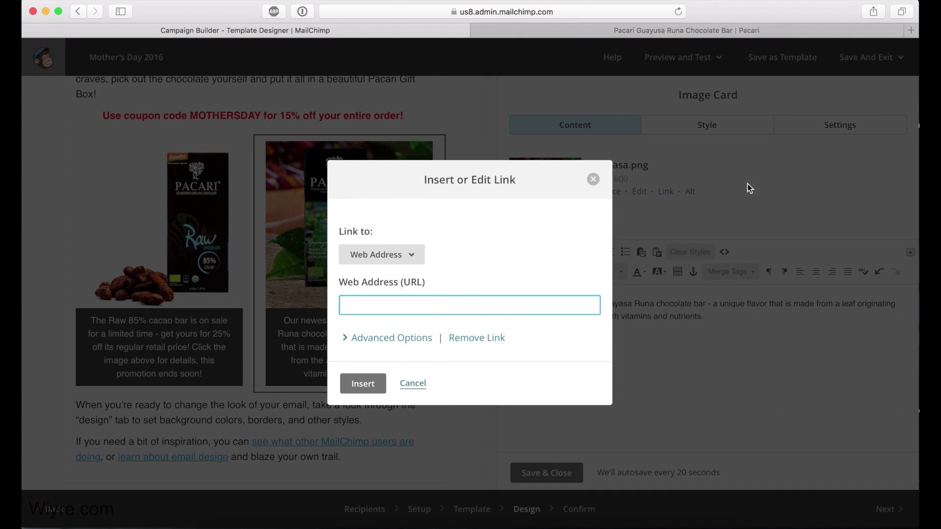
pyautogui.click(677, 32)
pyautogui.write('.pacari.com/products/pacari-guayusa-runa-chocolate-bar')
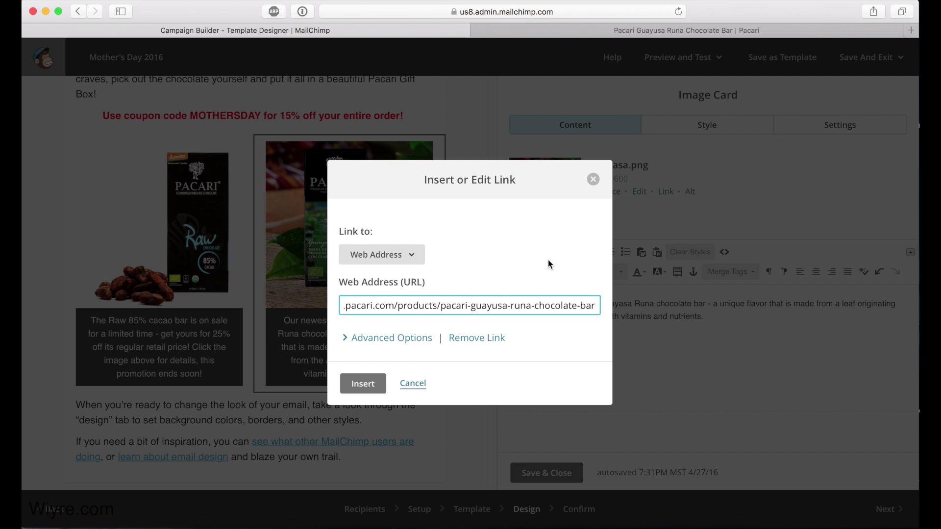
pyautogui.click(393, 256)
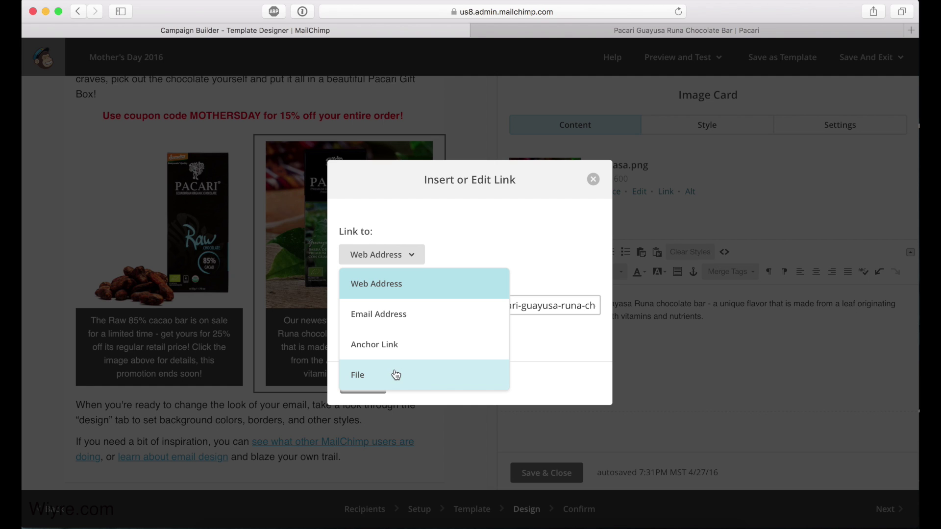
pyautogui.click(522, 225)
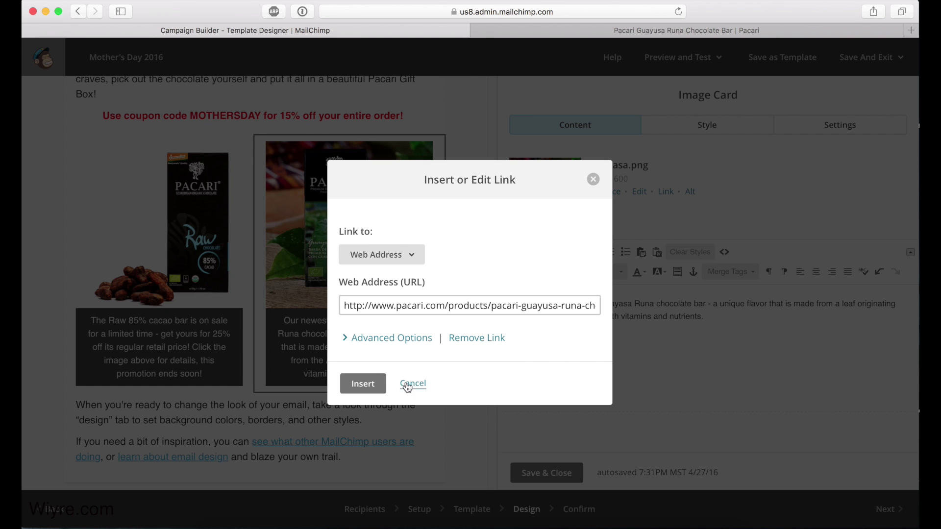
pyautogui.click(389, 339)
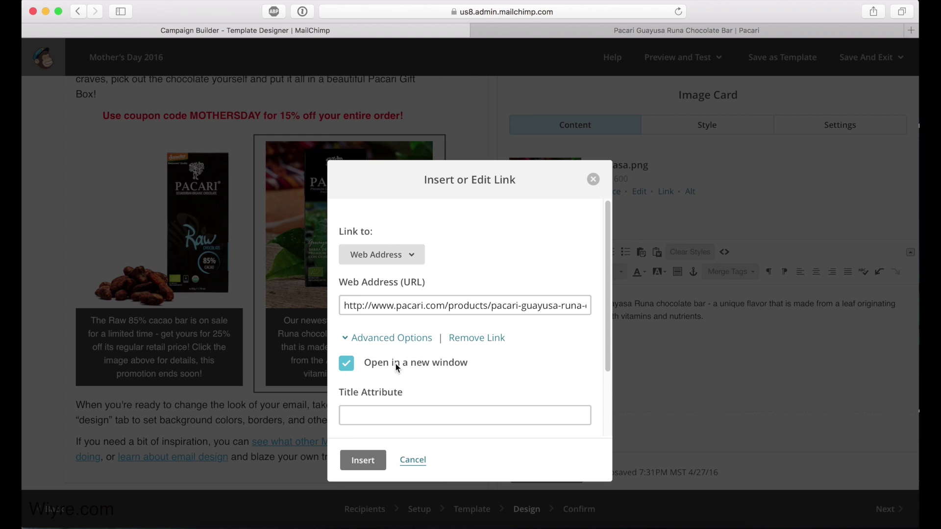
pyautogui.click(382, 339)
pyautogui.click(368, 386)
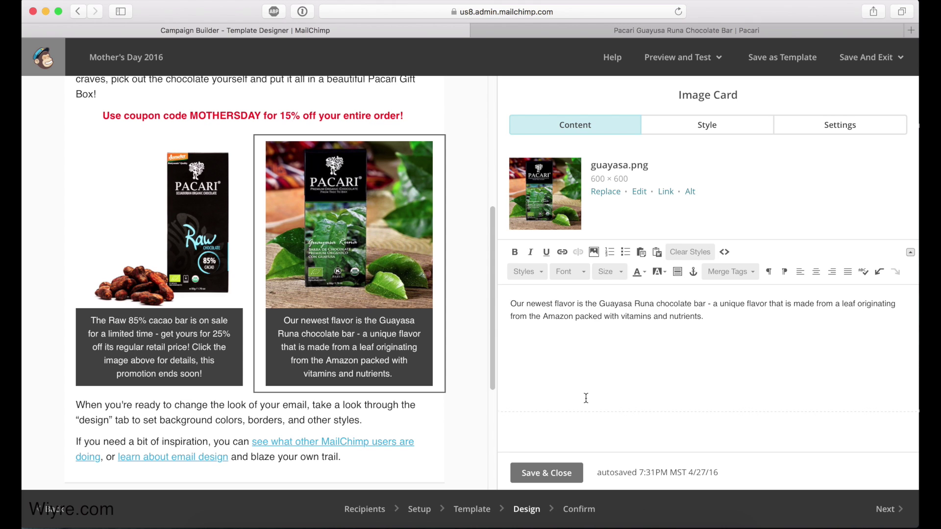
# Delete all the placeholder text in the text block below the two product cards
pyautogui.scroll(-3, 337, 307)
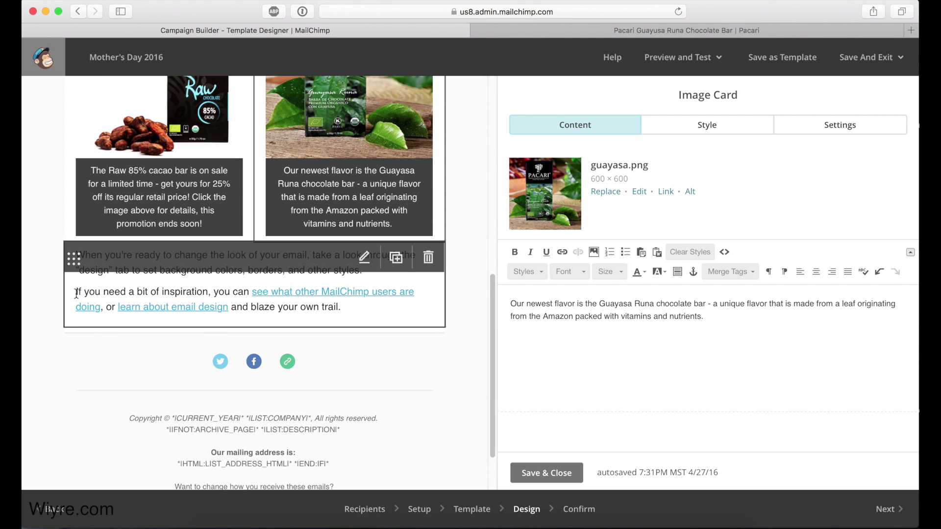
pyautogui.scroll(3, 150, 289)
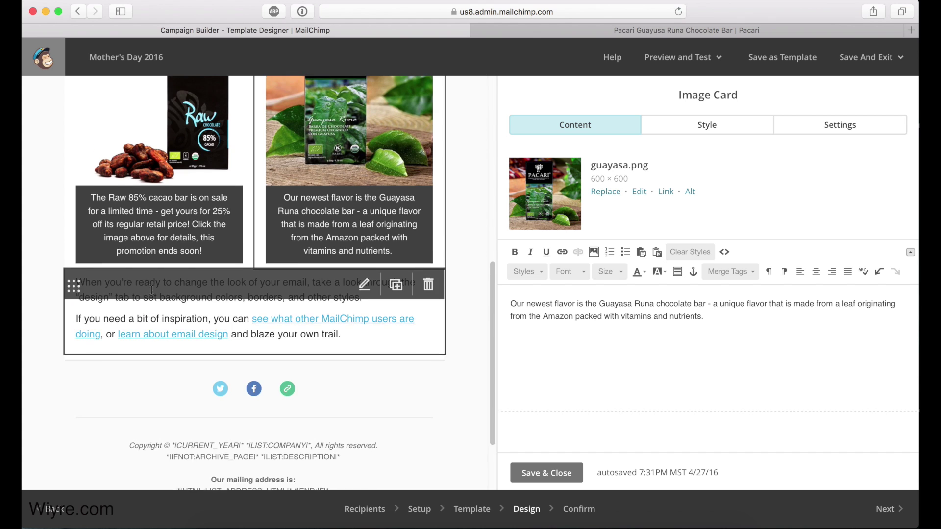
pyautogui.scroll(3, 166, 242)
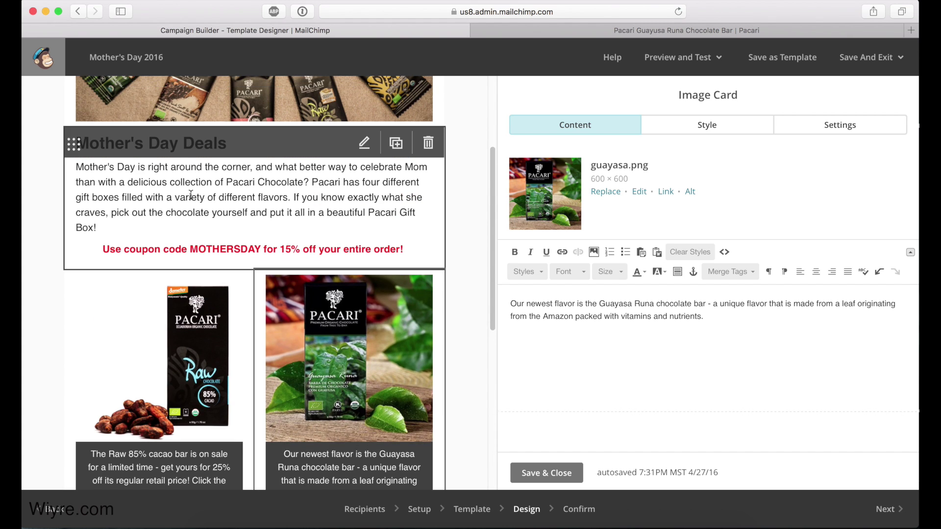
pyautogui.scroll(-6, 185, 254)
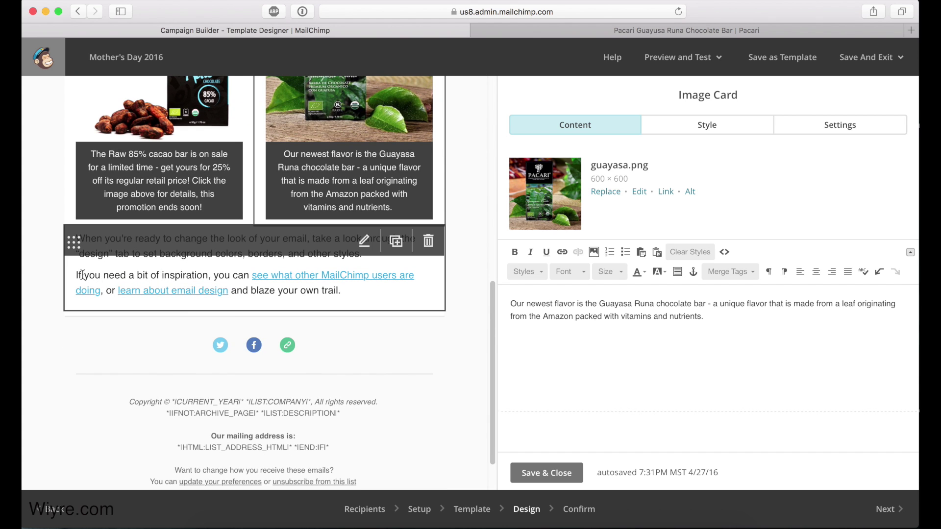
pyautogui.click(364, 241)
pyautogui.moveTo(636, 275); pyautogui.dragTo(498, 205)
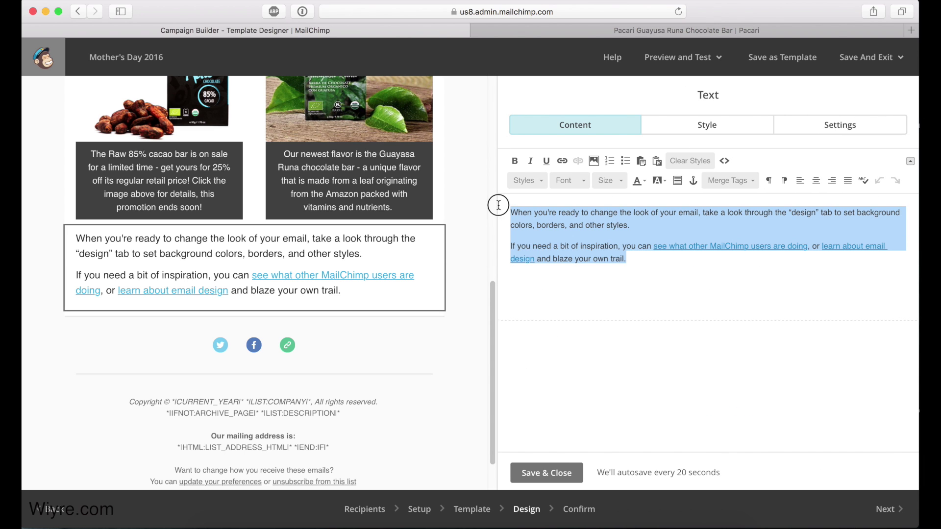
pyautogui.press('BackSpace')
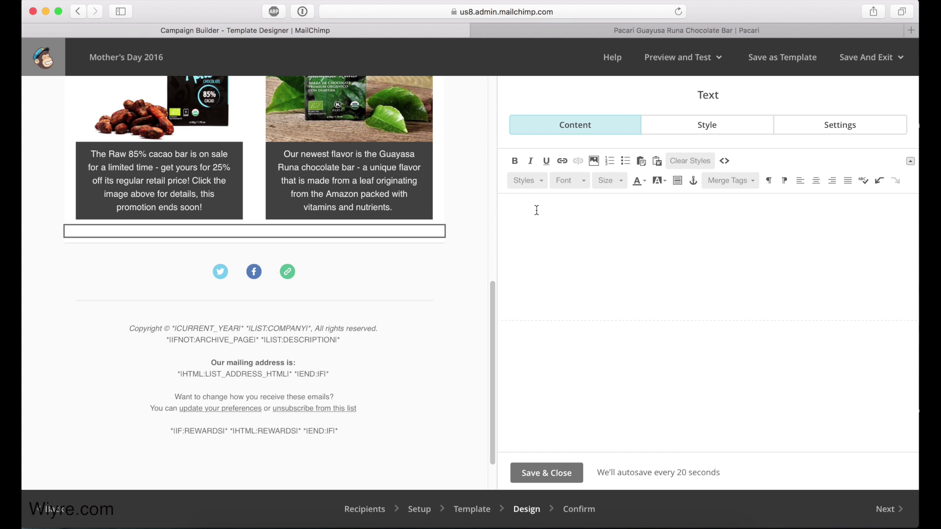
# Write a paragraph about the Ecuador earthquake, teaming up with The Water Bearers to provide water filters, and asking readers to donate with the button below
pyautogui.write('The ecuador earthquake impacted many of our hardworking farmers and friends who live in Ecuador, especially near the coast. As part of our ongoing efforts to support those in need, we have teamed up with a great organization called The Water BEar')
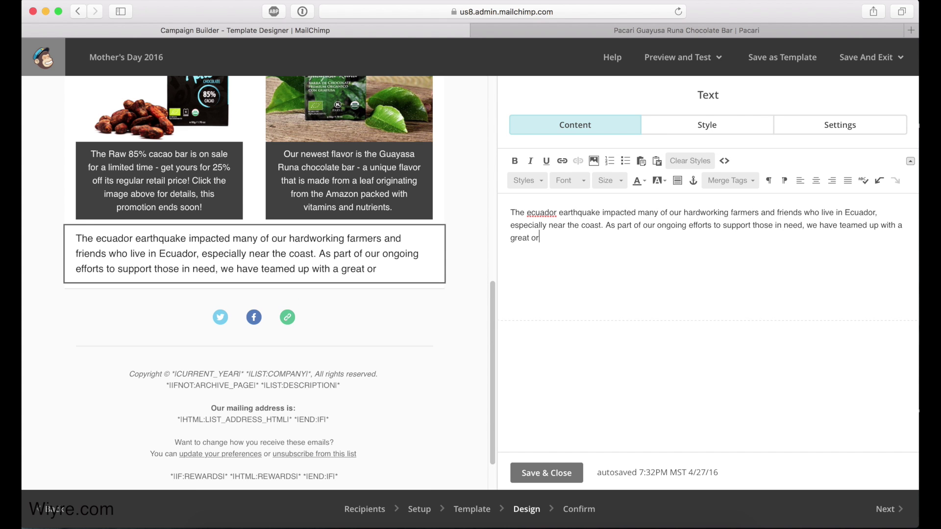
pyautogui.write('ers, in order to provide filters to clea')
pyautogui.click(531, 212)
pyautogui.press('BackSpace')
pyautogui.write('E')
pyautogui.click(790, 238)
pyautogui.write('n water to those who need it most. You can help support this cause by click on the donate button below, we sincerely thank you for your support!')
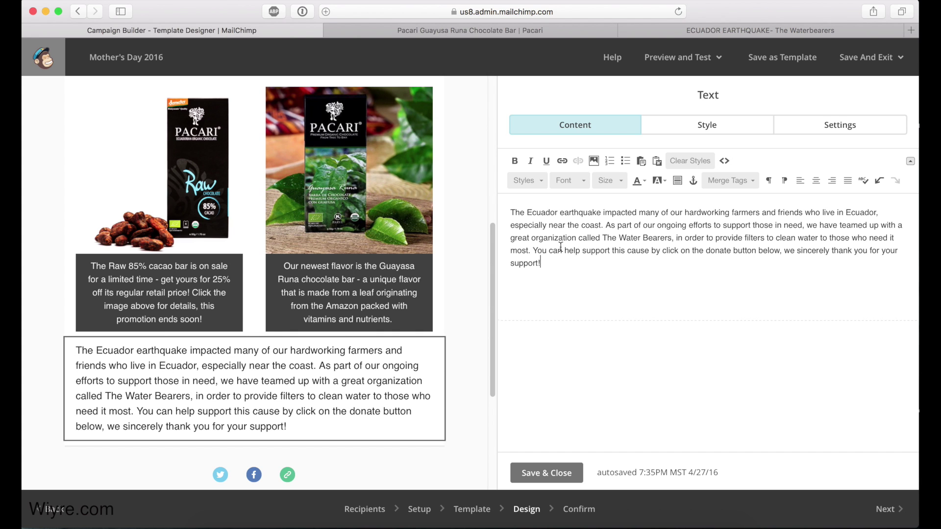
# Add a blank line above the earthquake paragraph and upload TWB_Logo660_black.png as the image for it
pyautogui.click(511, 211)
pyautogui.press('Return')
pyautogui.click(507, 208)
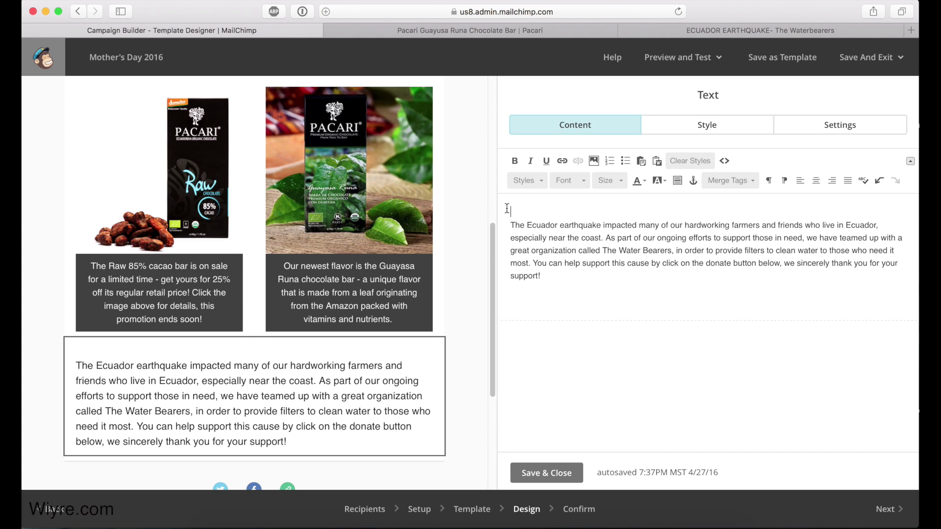
pyautogui.click(593, 162)
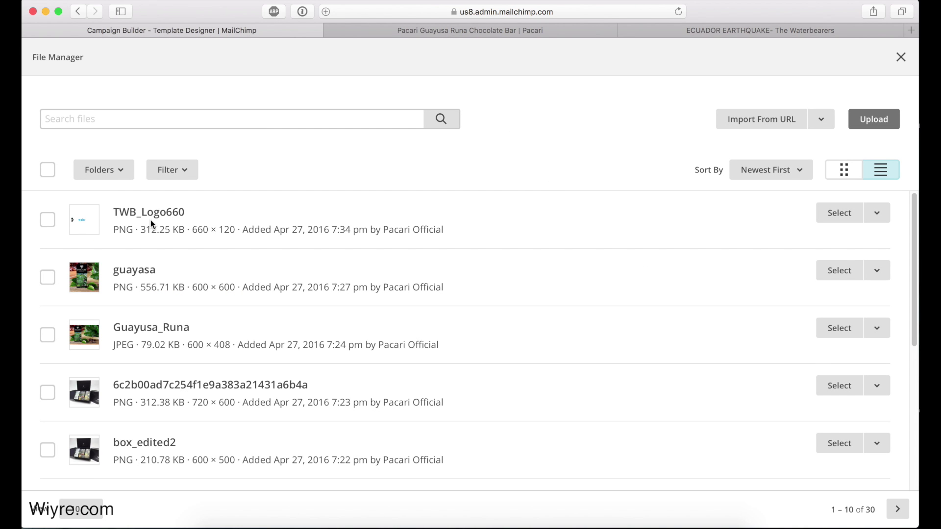
pyautogui.click(867, 118)
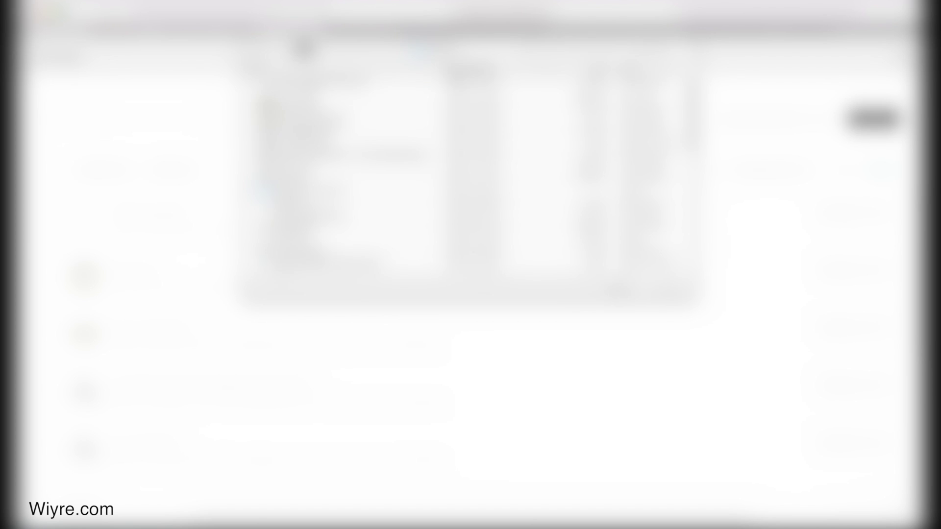
pyautogui.click(324, 84)
pyautogui.click(671, 292)
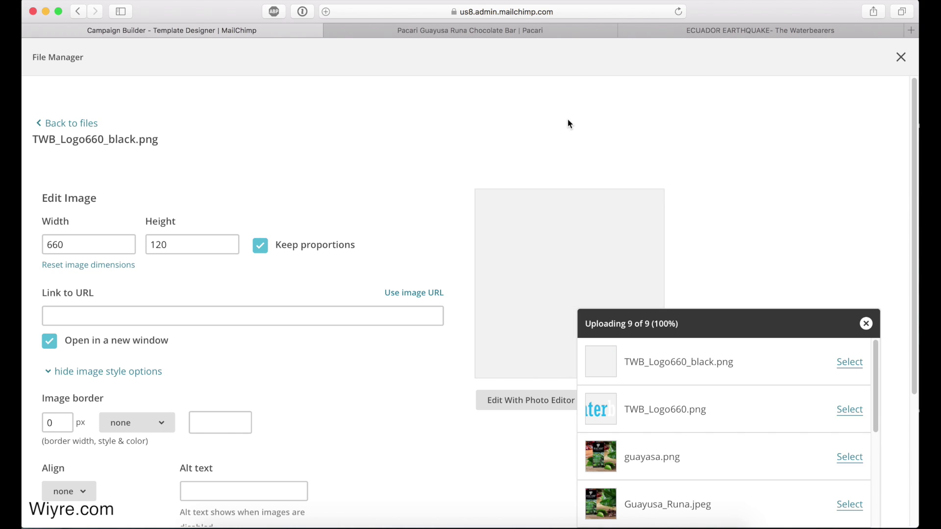
# Set the uploaded Water Bearers logo's alignment to center
pyautogui.scroll(-1, 433, 144)
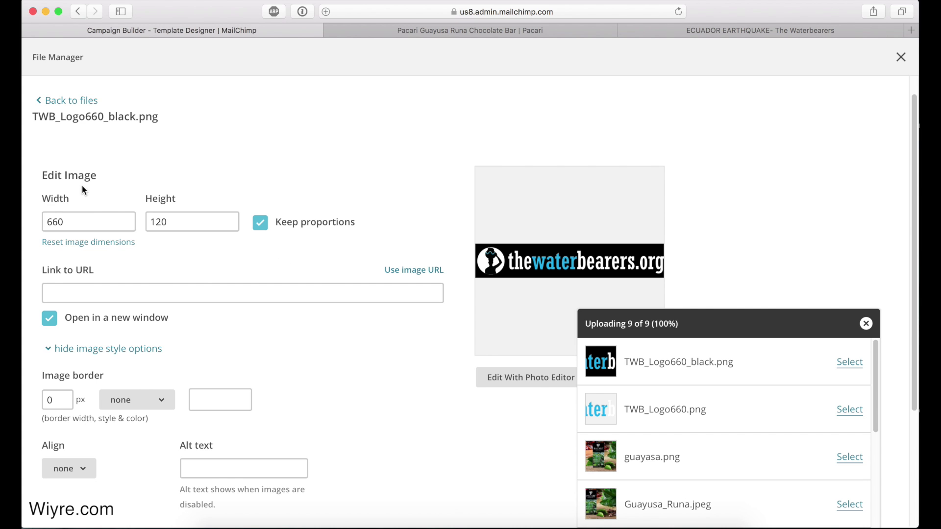
pyautogui.scroll(-5, 152, 261)
pyautogui.scroll(-3, 107, 295)
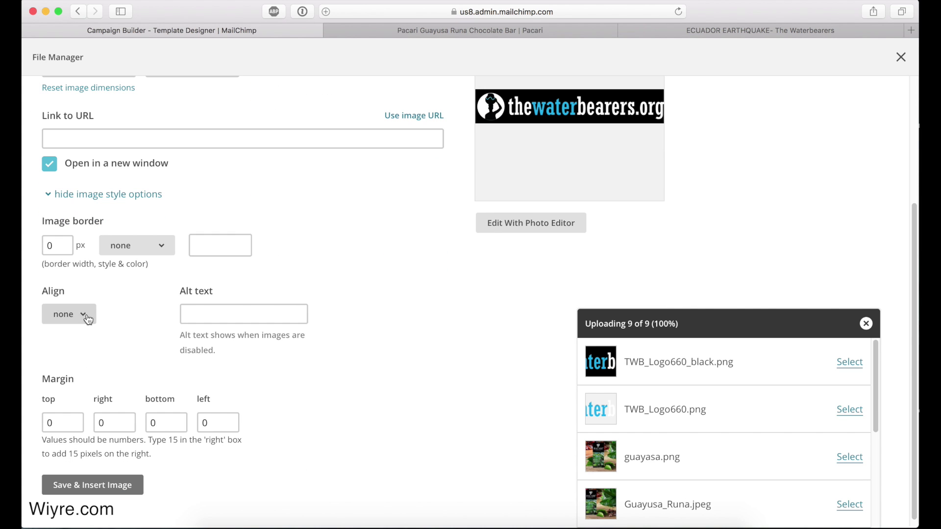
pyautogui.click(86, 318)
pyautogui.click(81, 401)
pyautogui.scroll(1, 125, 289)
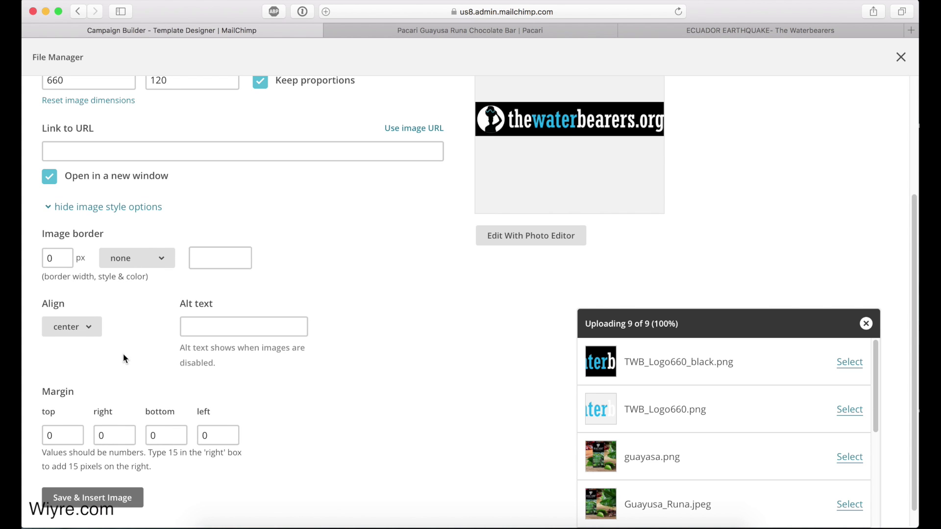
pyautogui.scroll(5, 122, 353)
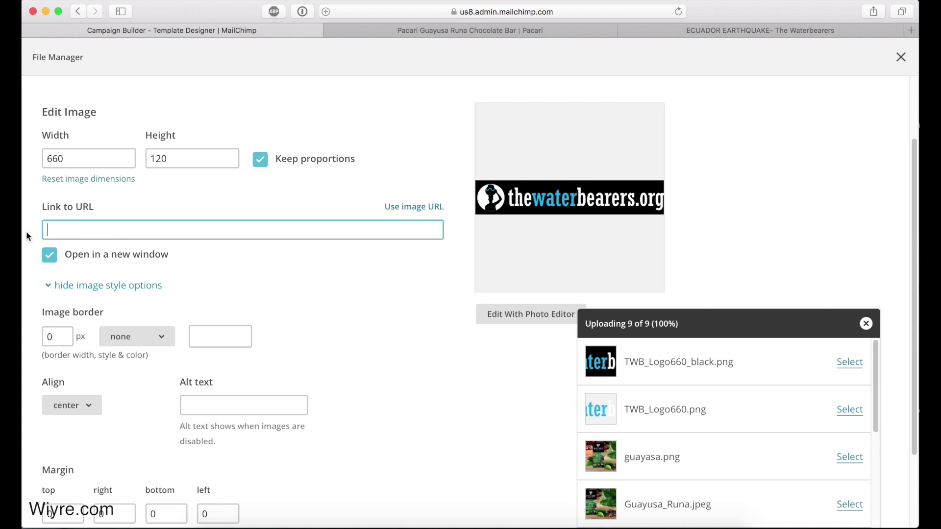
pyautogui.click(101, 228)
pyautogui.click(791, 31)
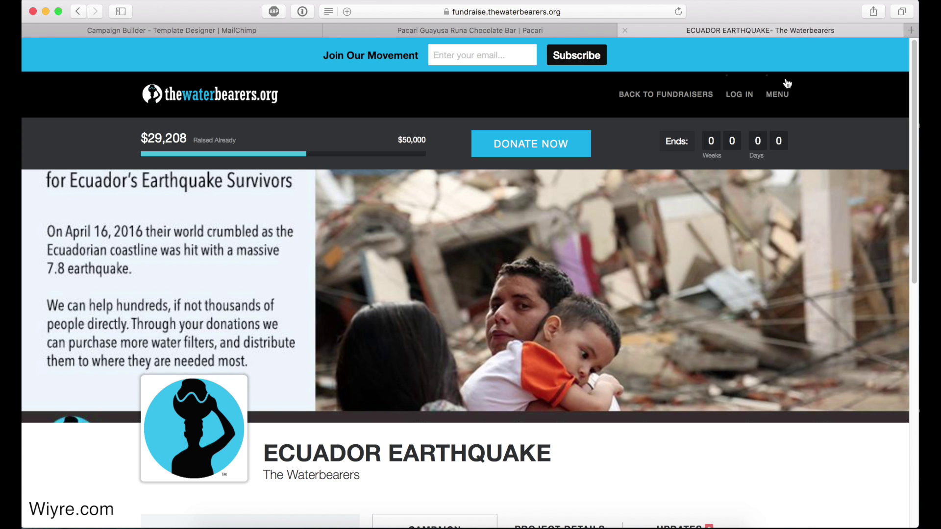
pyautogui.click(573, 11)
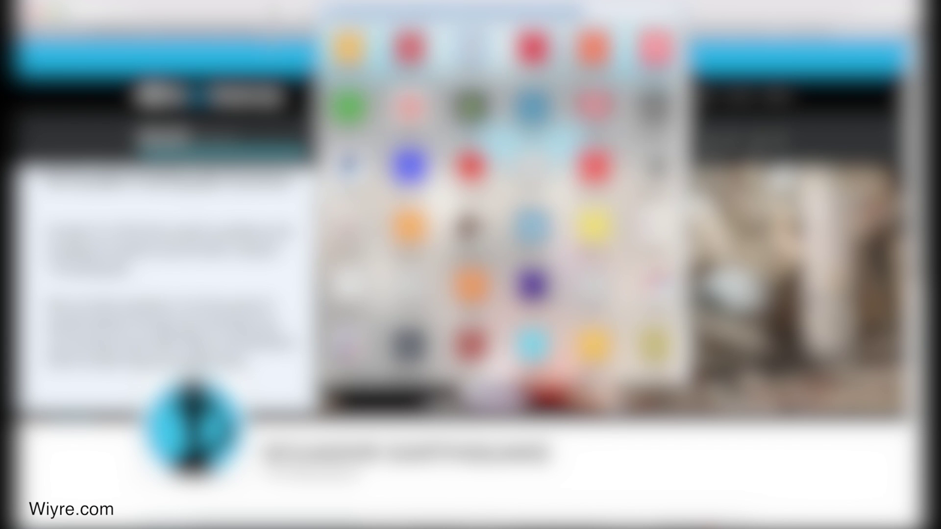
pyautogui.click(266, 32)
pyautogui.write('https://fundraise.thewaterbearers.org/fundraiser/ecuador-earthquake')
pyautogui.click(365, 281)
pyautogui.scroll(-2, 338, 358)
pyautogui.click(83, 480)
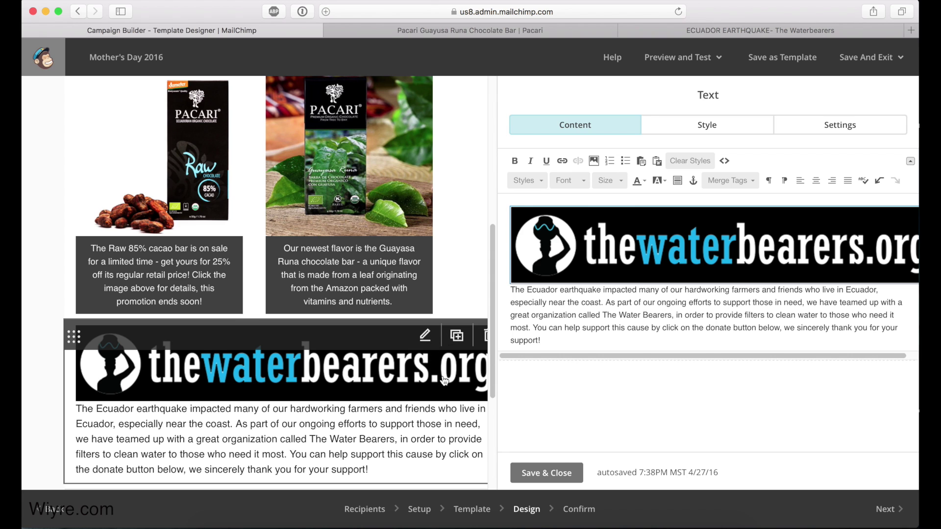
# Resize the inserted Water Bearers logo to 500 px wide in the photo editor, keeping its proportions
pyautogui.click(654, 241)
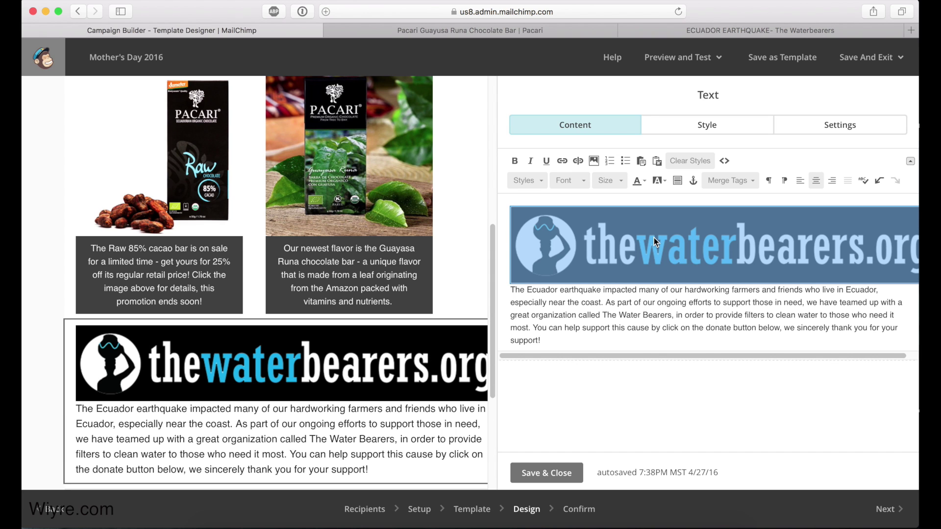
pyautogui.click(592, 161)
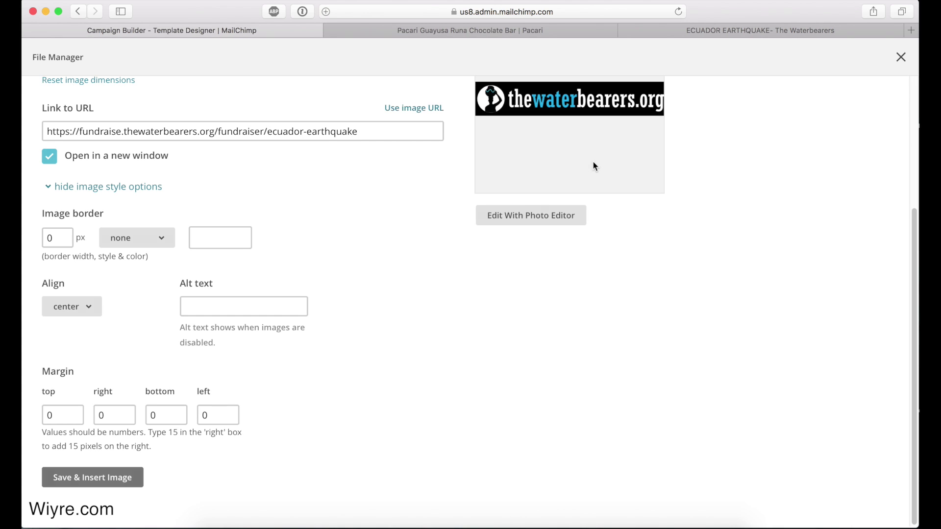
pyautogui.click(530, 223)
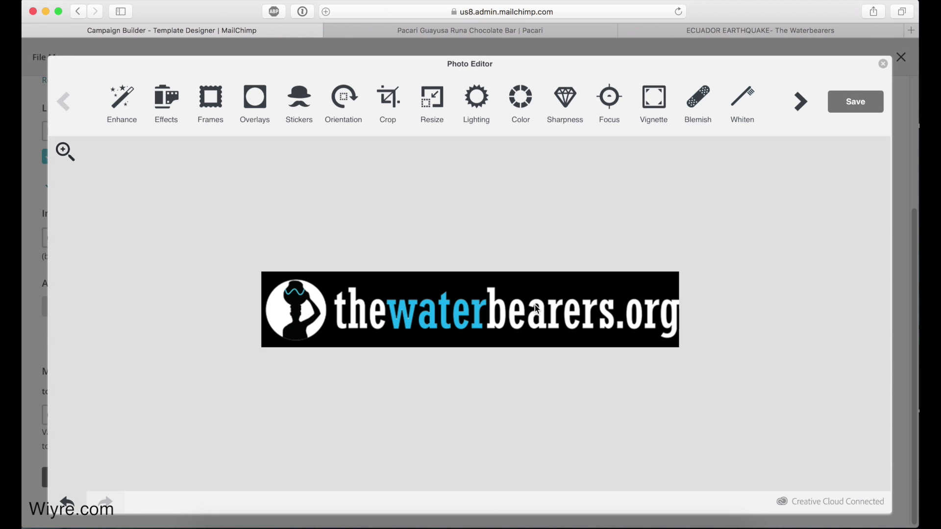
pyautogui.click(438, 102)
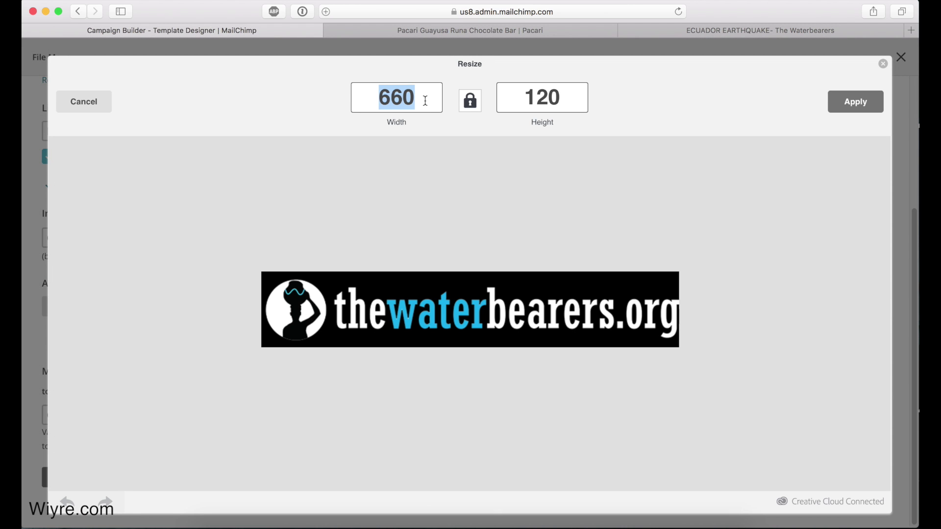
pyautogui.write('500')
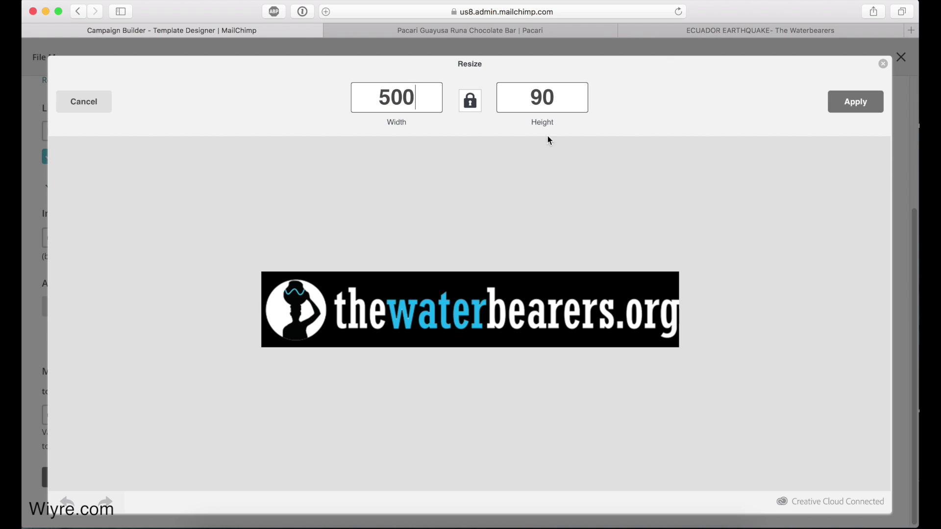
pyautogui.click(837, 103)
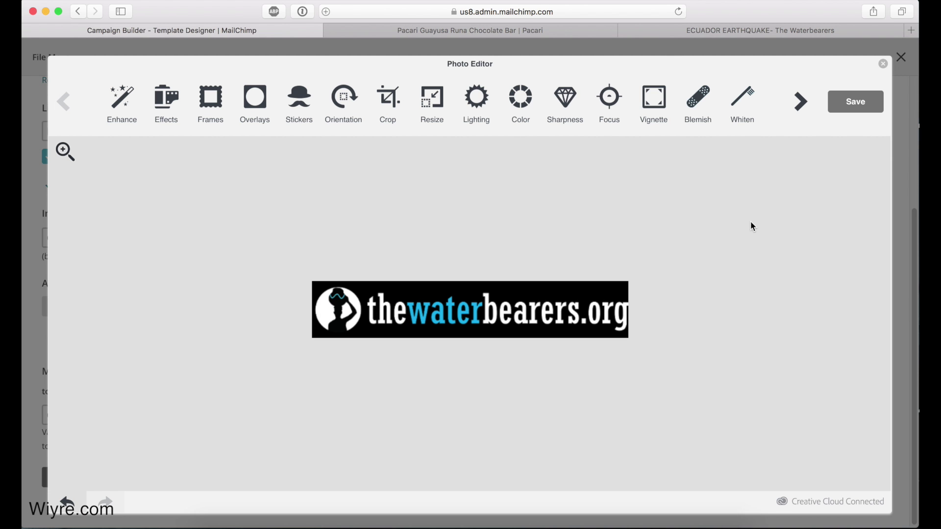
# Reduce the logo's width to 450 px, save the edited image and reinsert it above the paragraph
pyautogui.click(431, 102)
pyautogui.write('450')
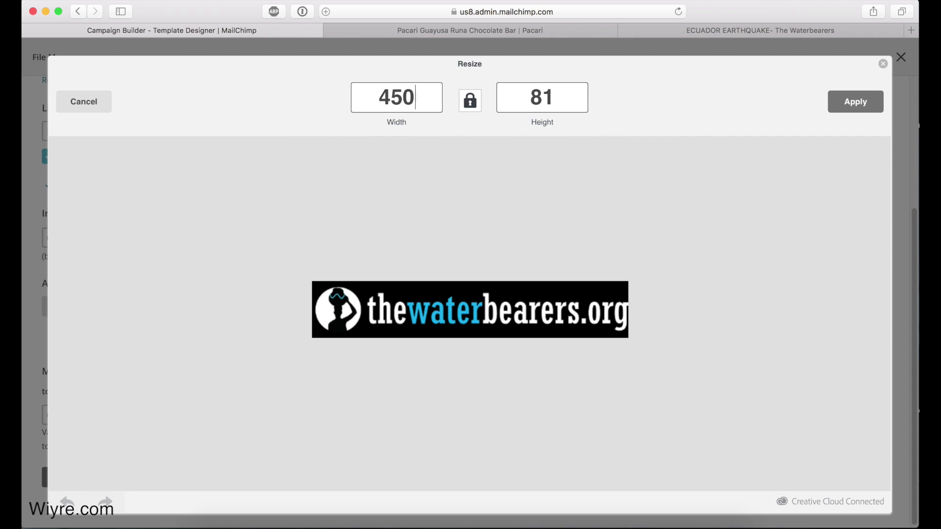
pyautogui.click(853, 102)
pyautogui.click(861, 104)
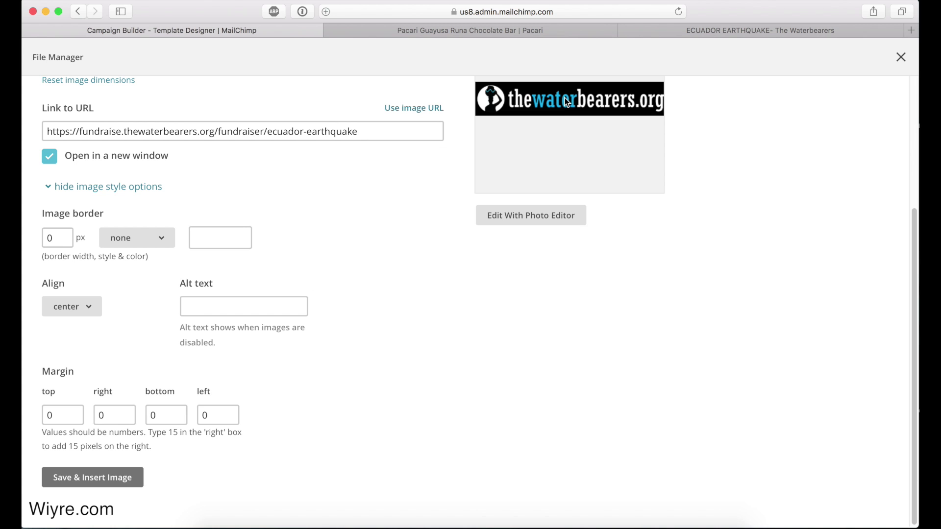
pyautogui.click(93, 477)
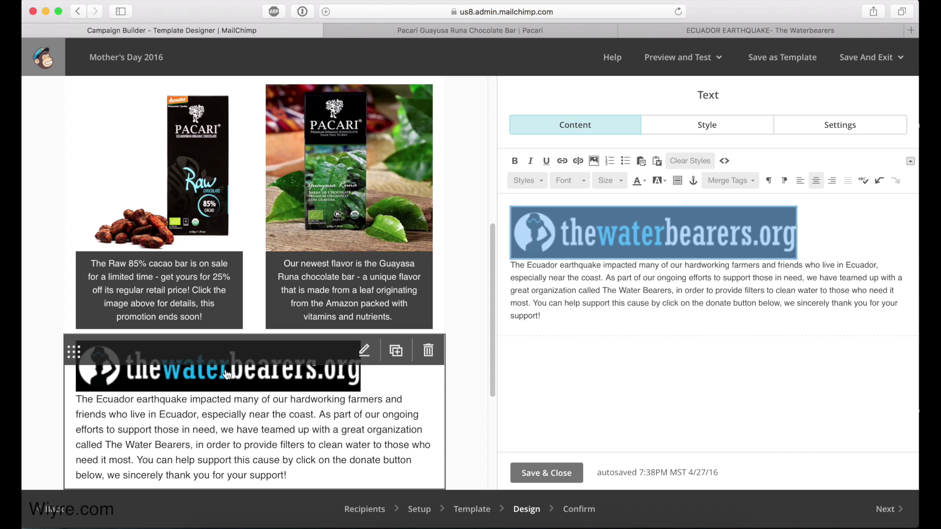
# Try to center the Water Bearers logo with the center alignment in its image settings, and reinsert it
pyautogui.click(594, 161)
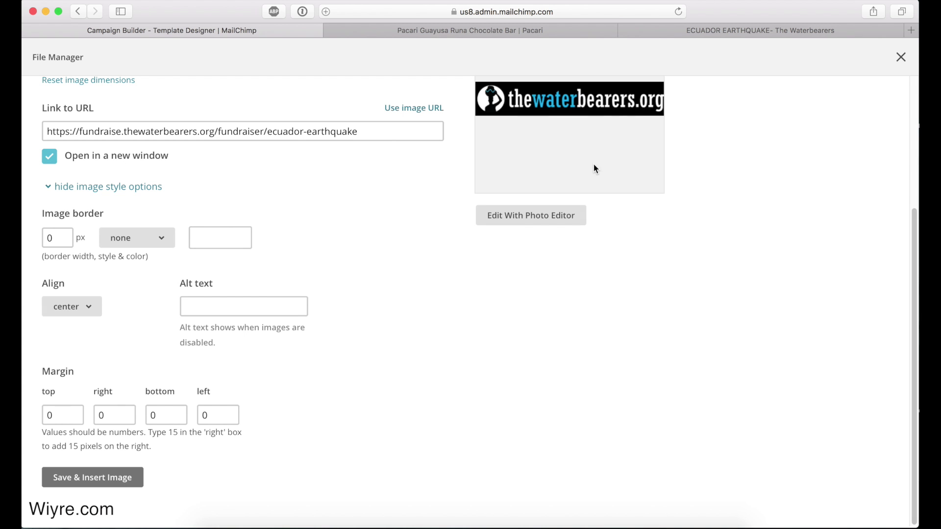
pyautogui.click(86, 306)
pyautogui.click(73, 399)
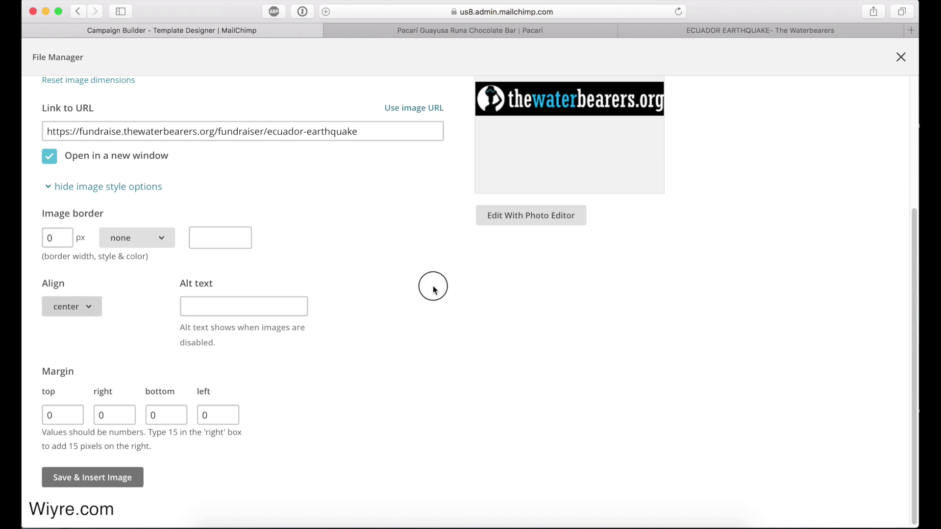
pyautogui.click(83, 476)
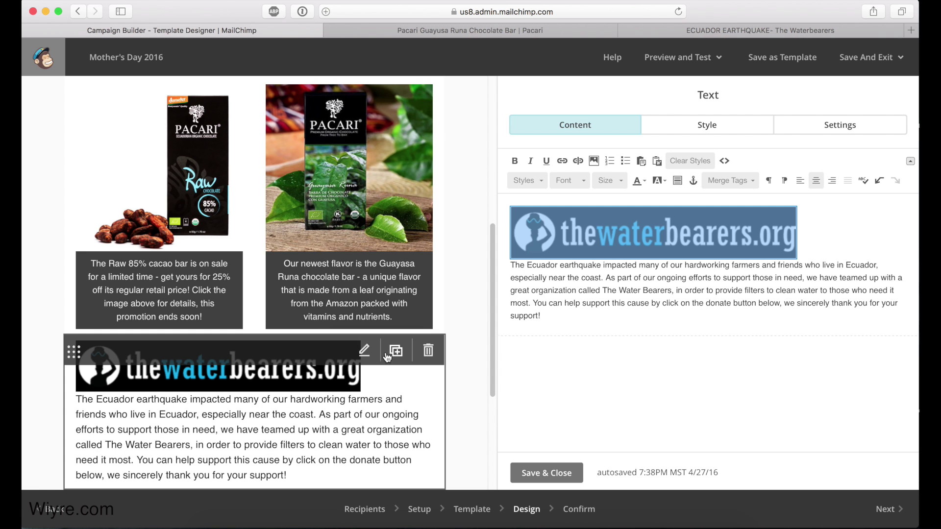
# Center the Water Bearers logo above the earthquake paragraph using the text block's paragraph alignment, comparing it with left alignment
pyautogui.click(835, 211)
pyautogui.click(816, 181)
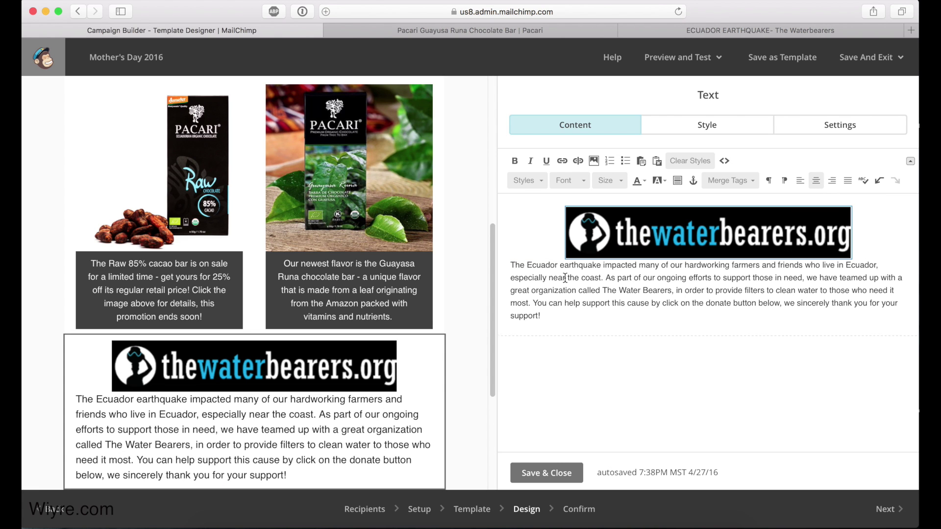
pyautogui.moveTo(252, 372)
pyautogui.click(799, 180)
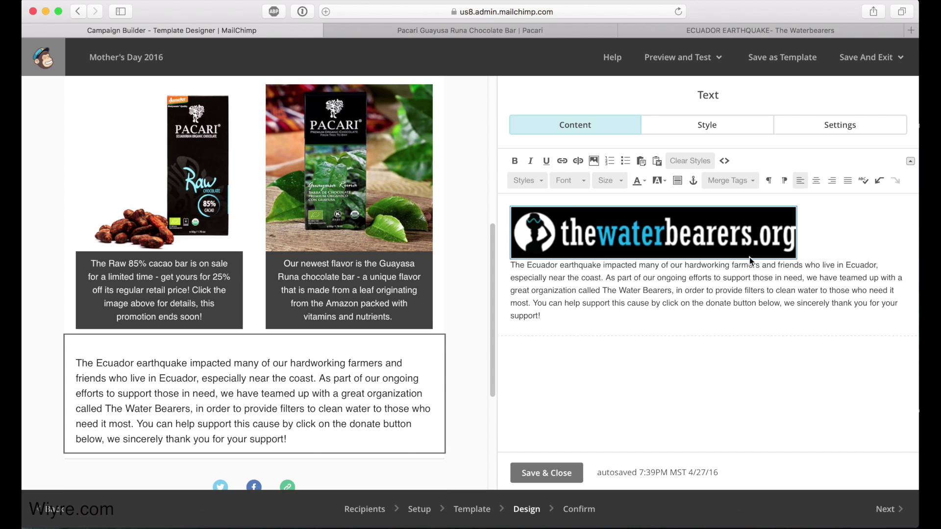
pyautogui.click(805, 231)
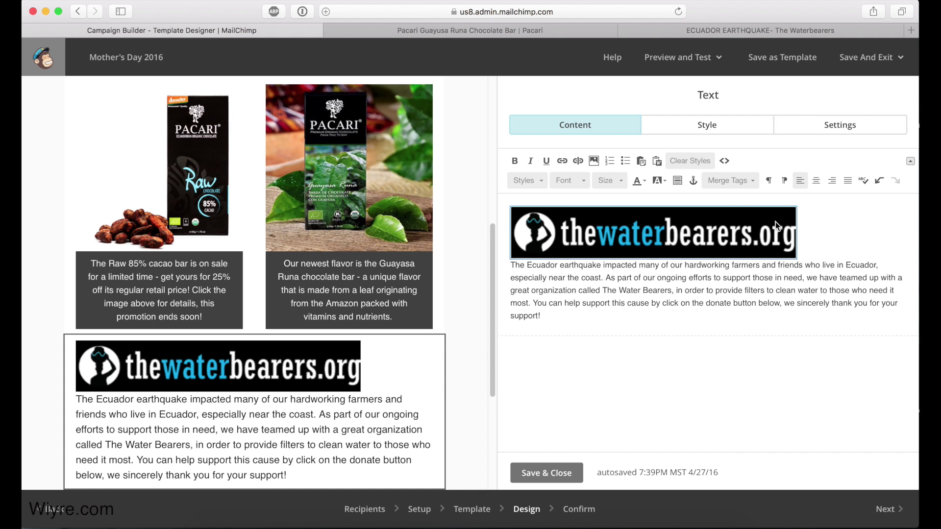
pyautogui.click(816, 182)
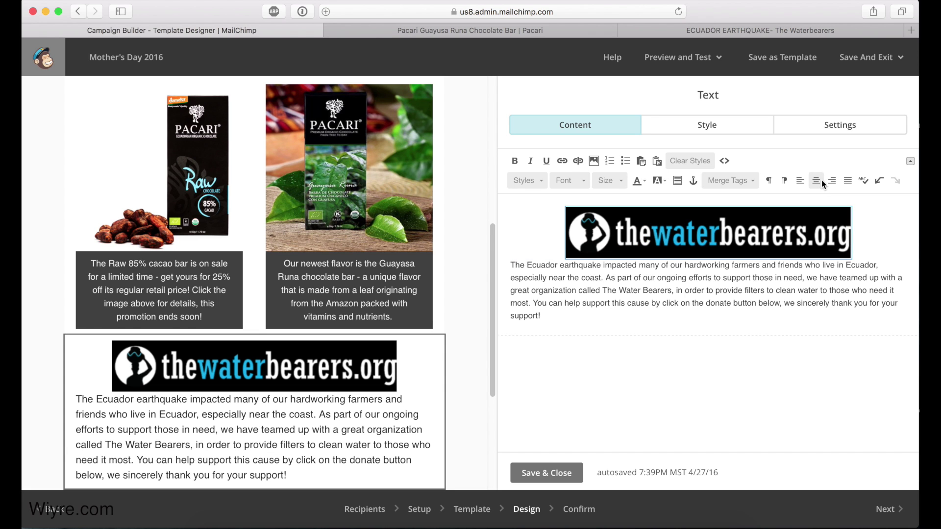
# Add a blank line between the Water Bearers logo and the earthquake paragraph, and save the text block
pyautogui.scroll(-5, 296, 328)
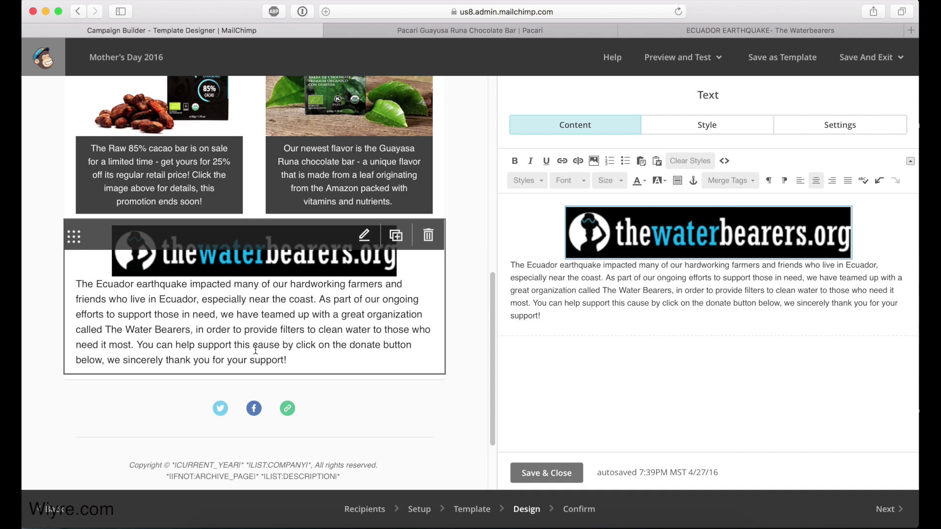
pyautogui.click(510, 265)
pyautogui.press('Return')
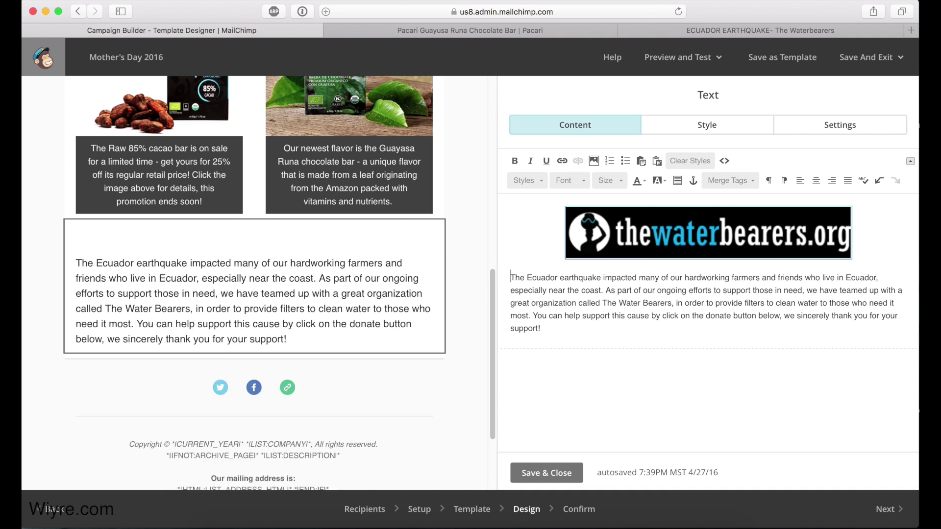
pyautogui.click(571, 335)
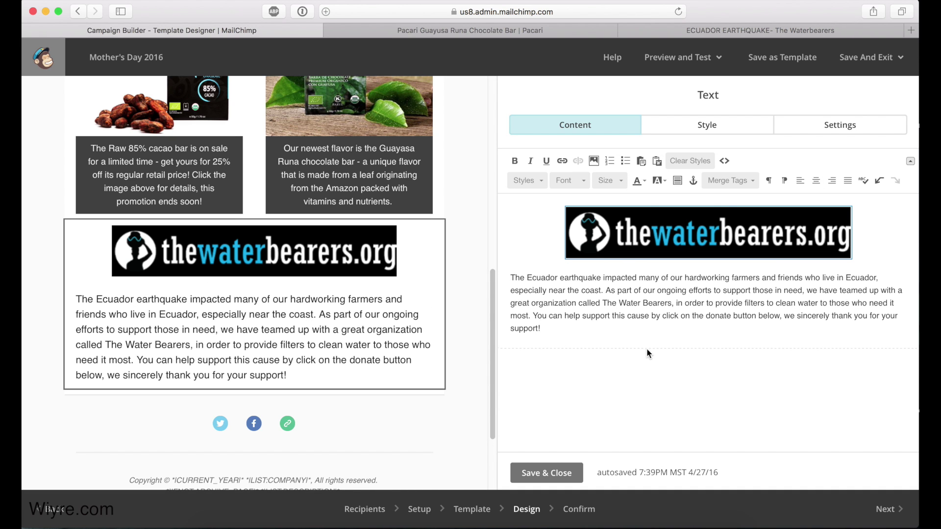
pyautogui.press('Return')
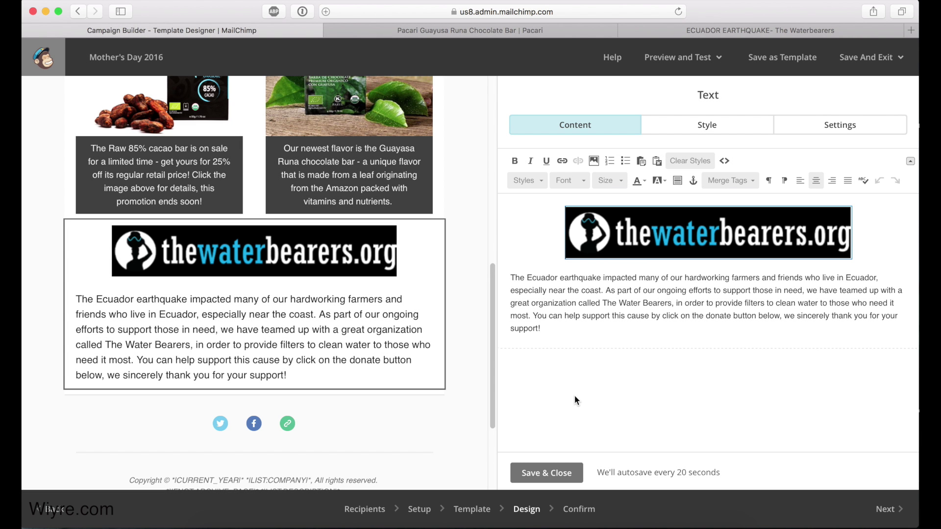
pyautogui.click(543, 473)
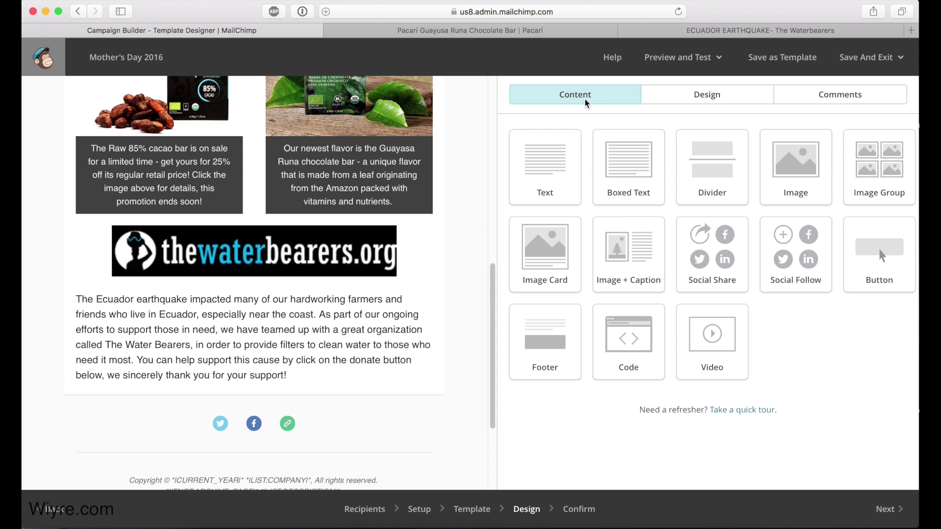
# Add a Button block below the earthquake paragraph with the text "Click here to support Ecuador"
pyautogui.moveTo(875, 252); pyautogui.dragTo(246, 398)
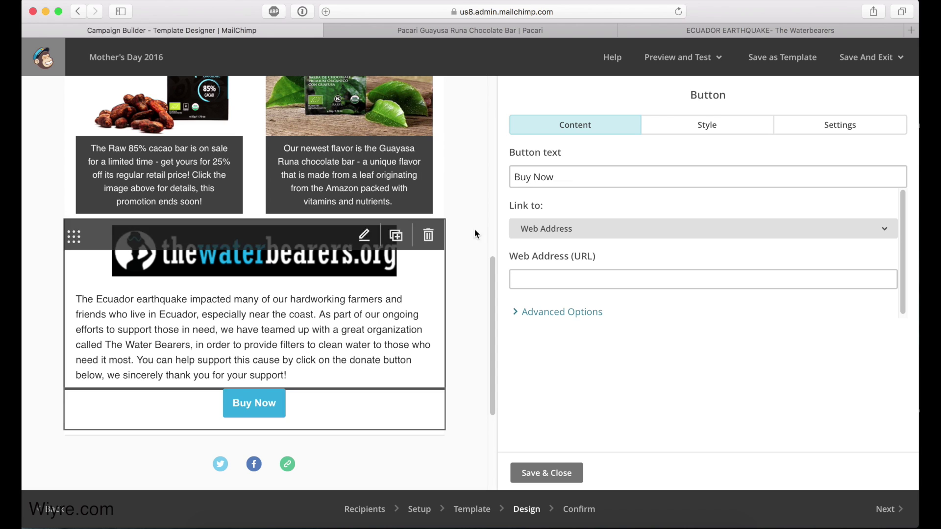
pyautogui.tripleClick(563, 178)
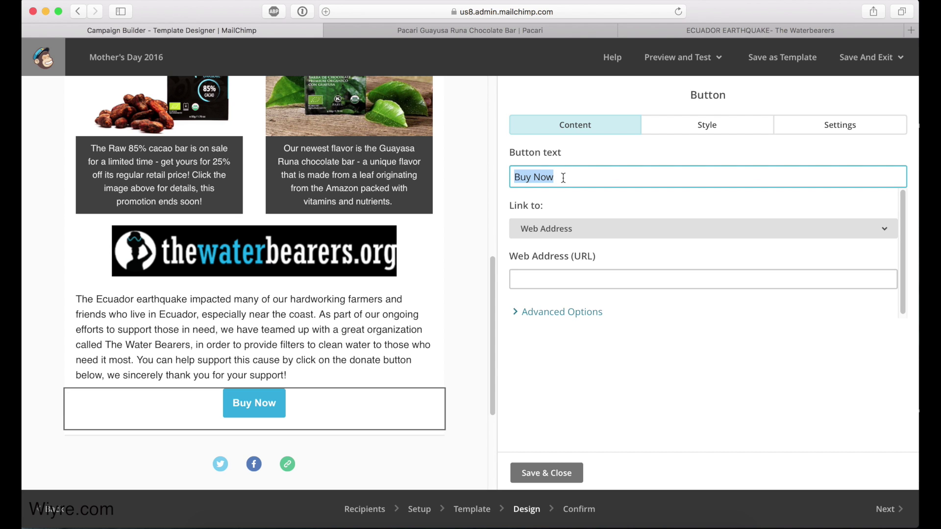
pyautogui.write('Click')
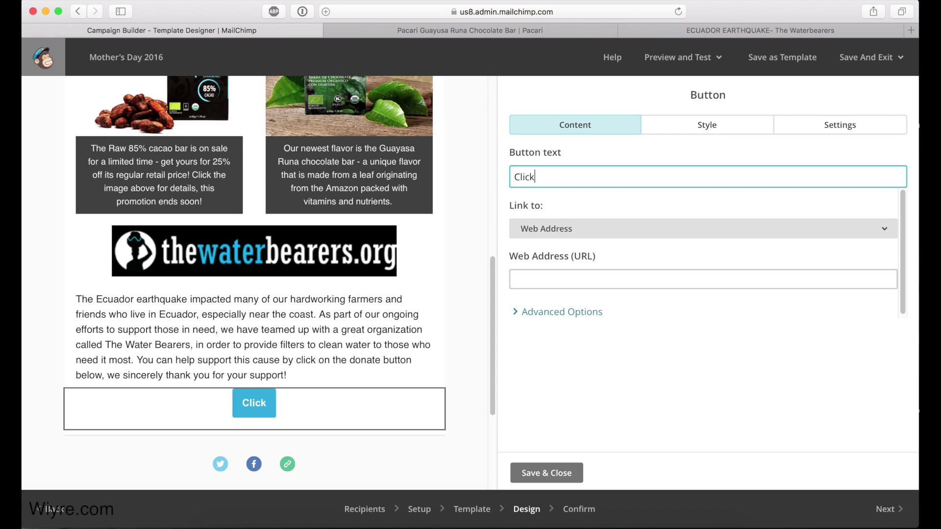
pyautogui.write(' here to support')
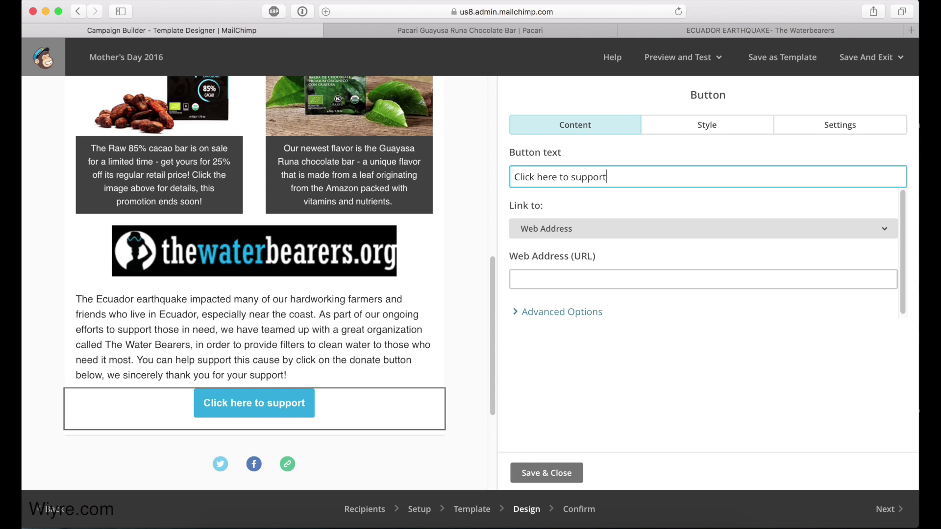
pyautogui.write(' Ecuador')
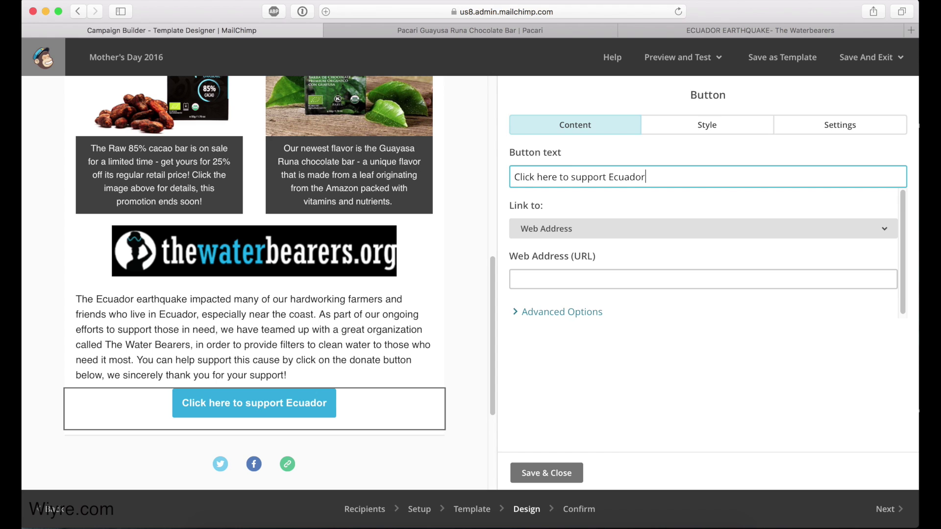
pyautogui.press('BackSpace')
pyautogui.press('BackSpace')
pyautogui.press('BackSpace')
pyautogui.press('BackSpace')
pyautogui.press('BackSpace')
pyautogui.write('uador')
pyautogui.click(631, 204)
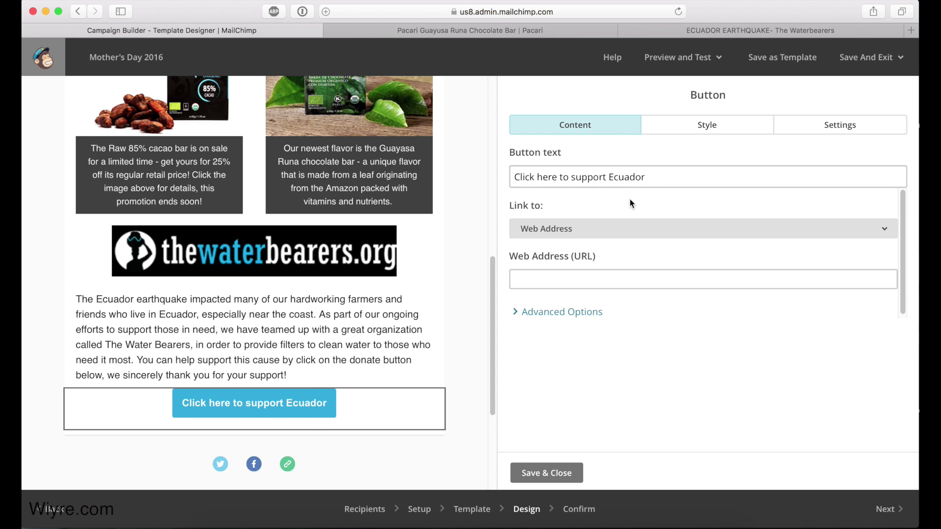
pyautogui.write('https://fundraise.thewaterbearers.org/fundraiser/ecuador-earthquake')
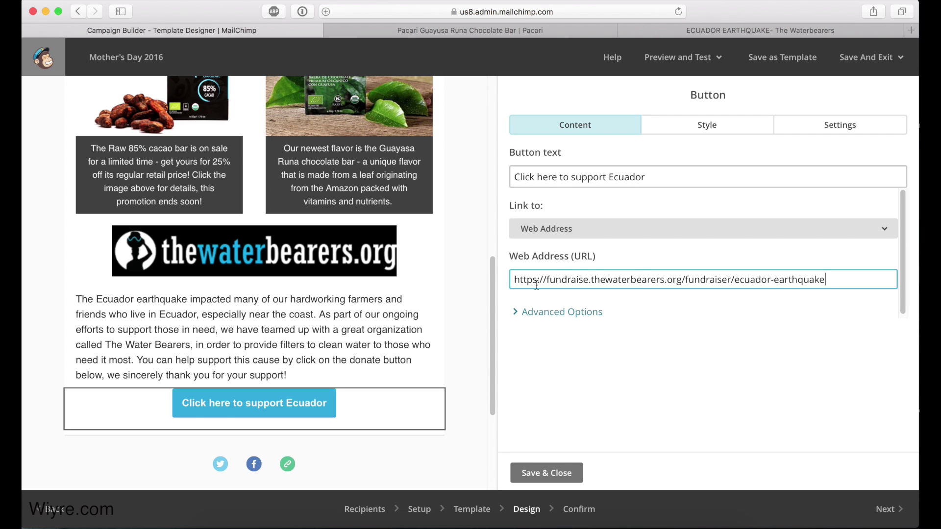
pyautogui.click(573, 312)
pyautogui.scroll(-1, 637, 343)
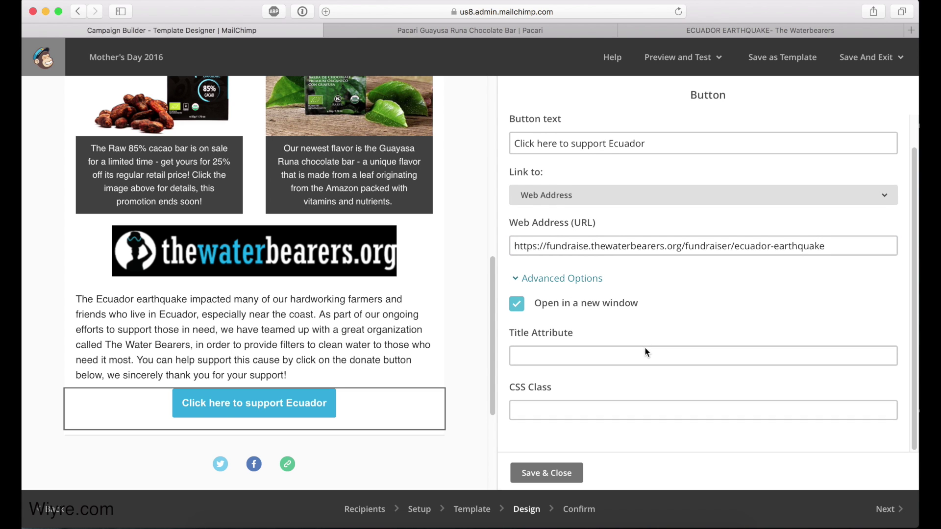
pyautogui.click(554, 285)
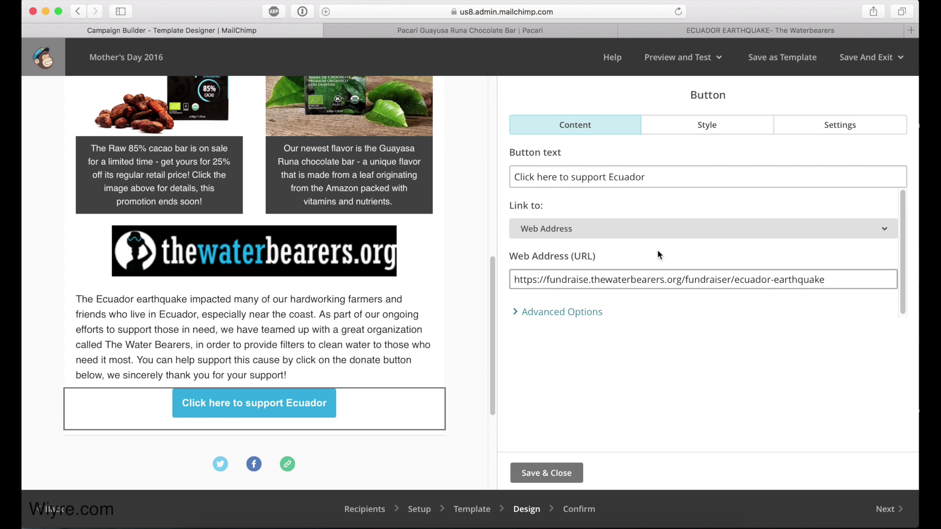
# Change the support button's background color to green #228b22
pyautogui.click(708, 139)
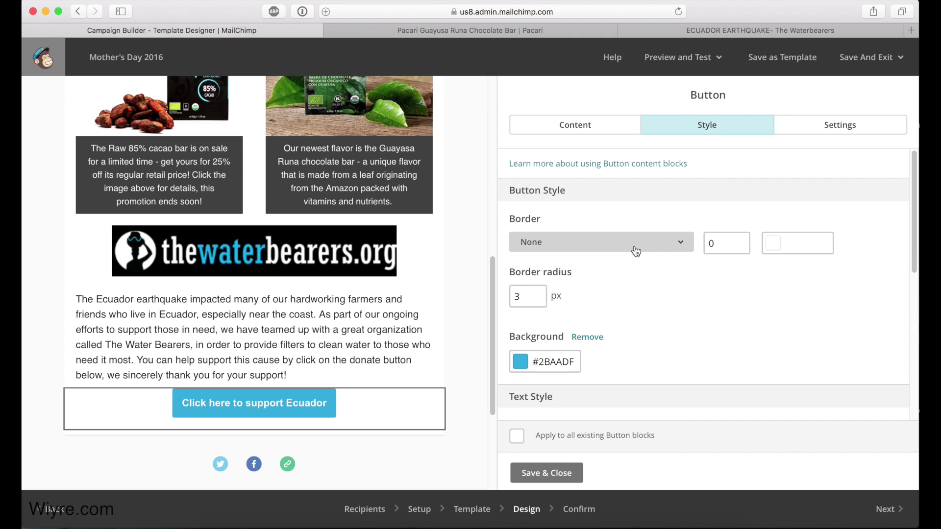
pyautogui.scroll(-2, 640, 326)
pyautogui.click(524, 290)
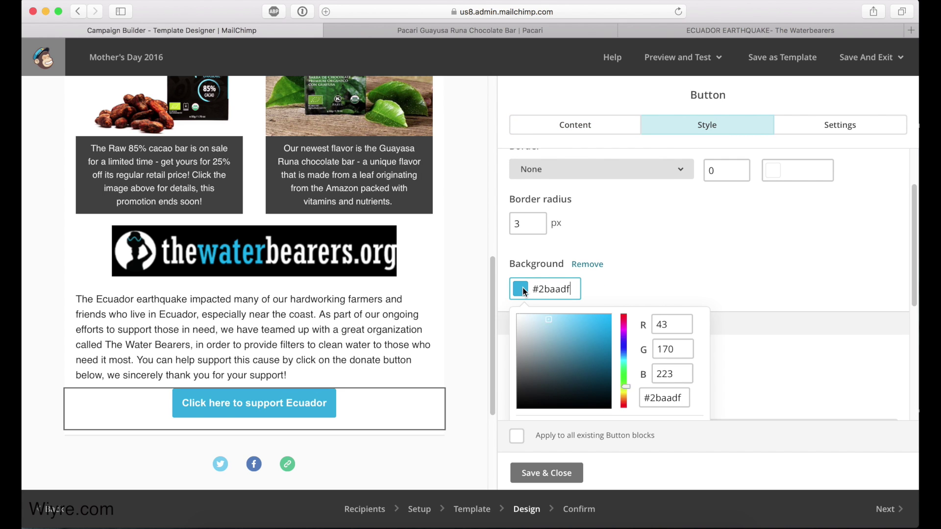
pyautogui.click(626, 364)
pyautogui.scroll(-2, 628, 359)
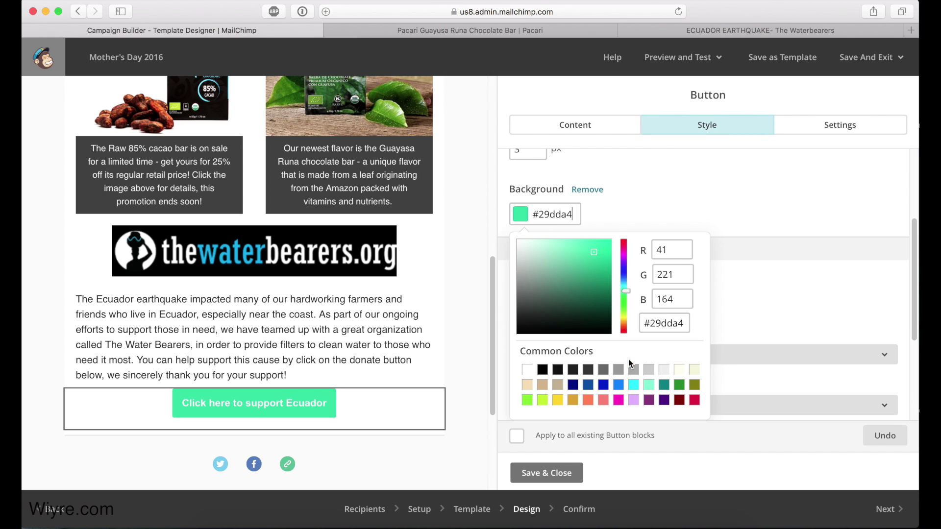
pyautogui.click(678, 384)
pyautogui.click(817, 251)
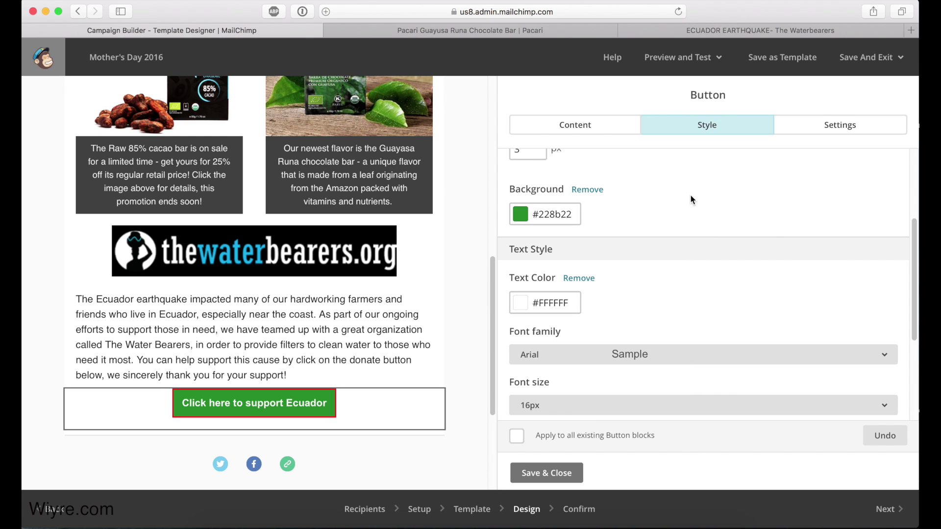
# Set the support button's width to Full width and save the button block
pyautogui.scroll(-6, 656, 295)
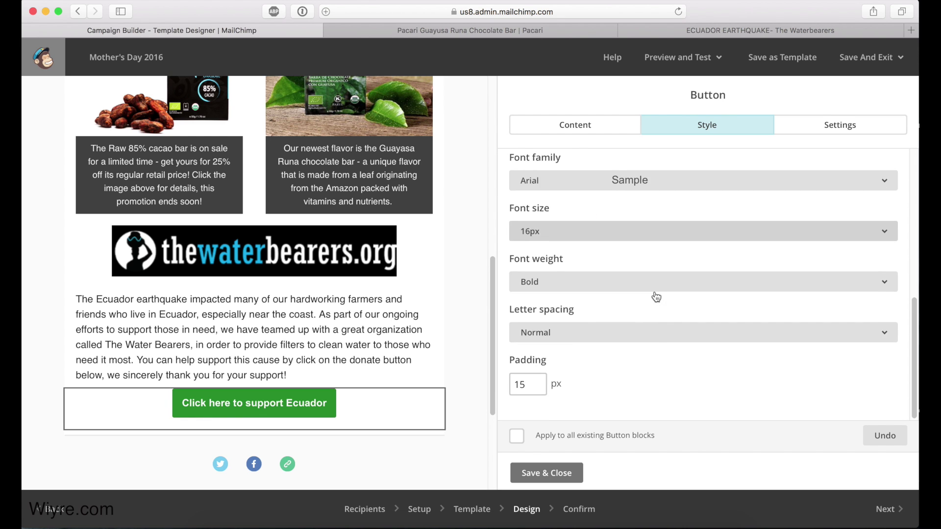
pyautogui.scroll(6, 656, 297)
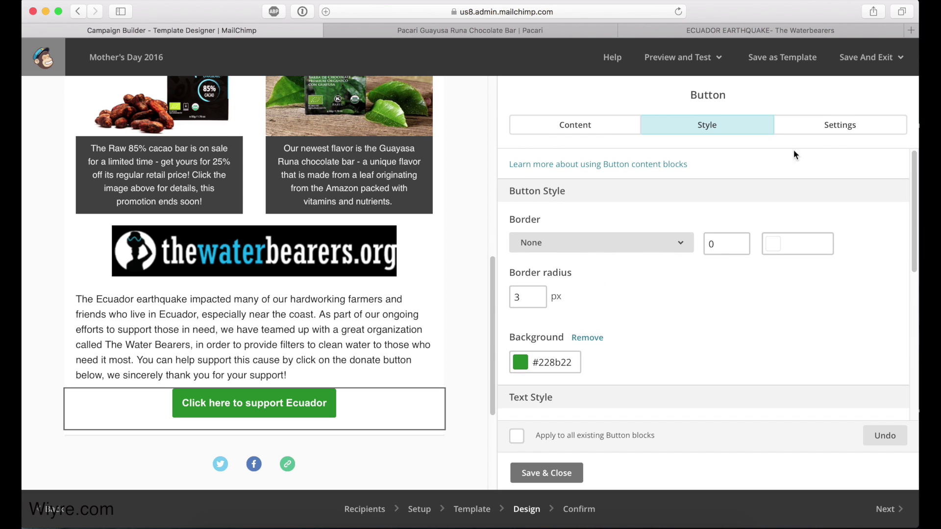
pyautogui.click(829, 130)
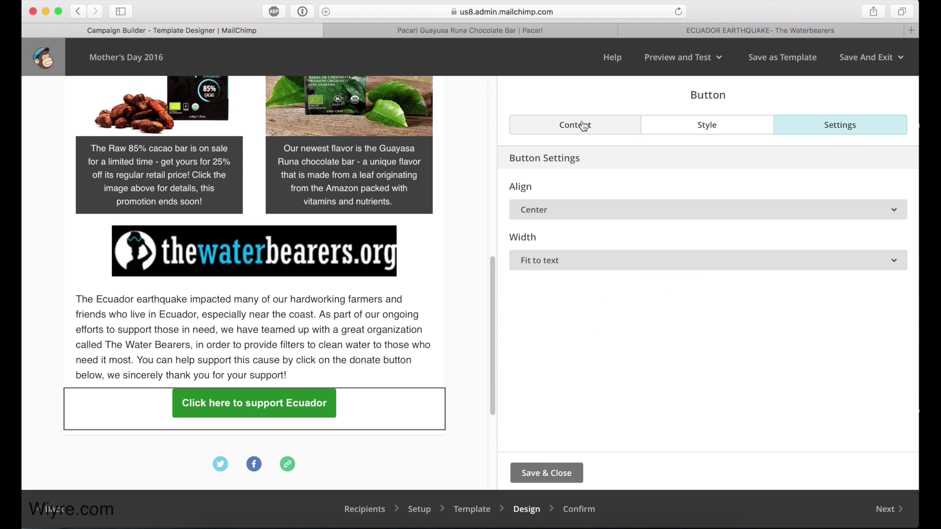
pyautogui.click(544, 261)
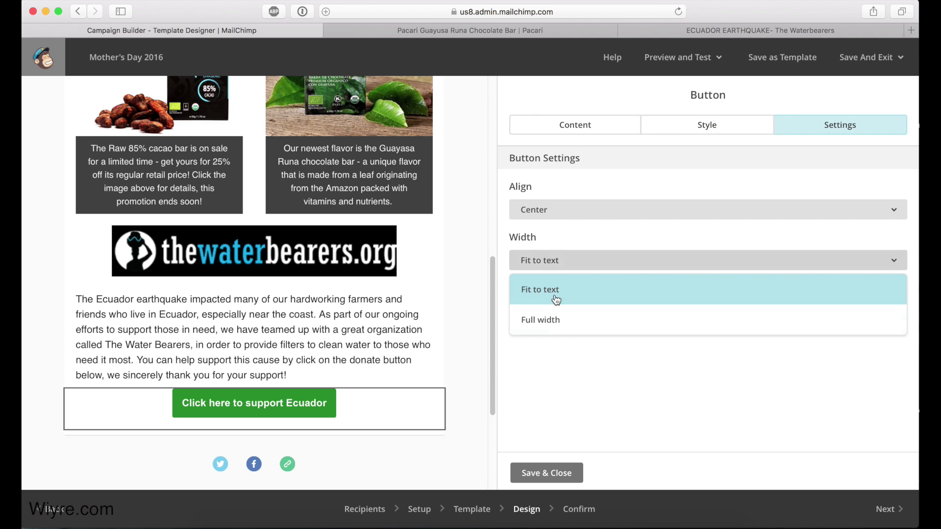
pyautogui.click(554, 327)
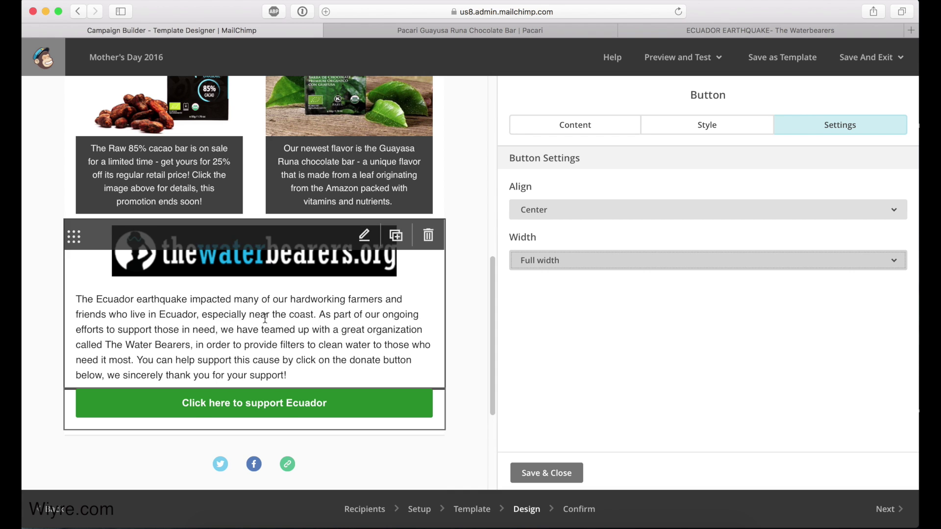
pyautogui.scroll(2, 279, 327)
pyautogui.scroll(-4, 265, 318)
pyautogui.scroll(5, 245, 303)
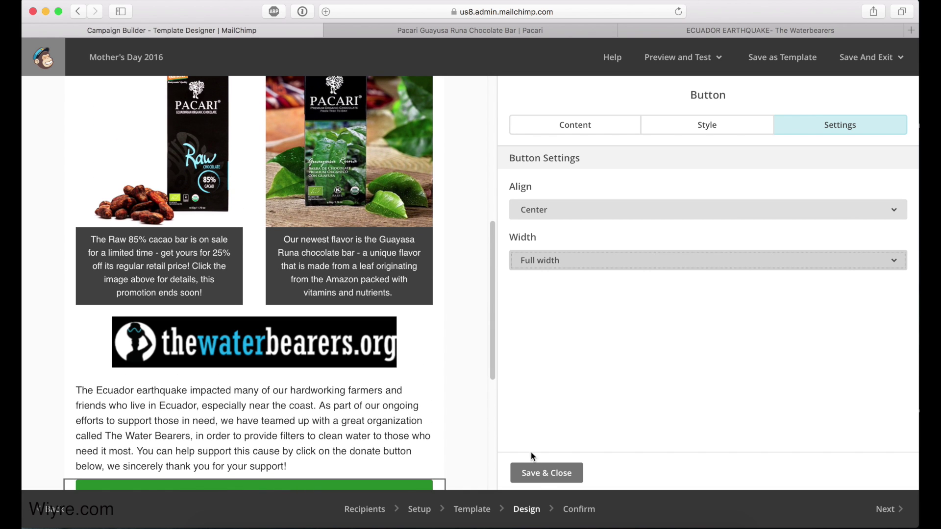
pyautogui.click(543, 473)
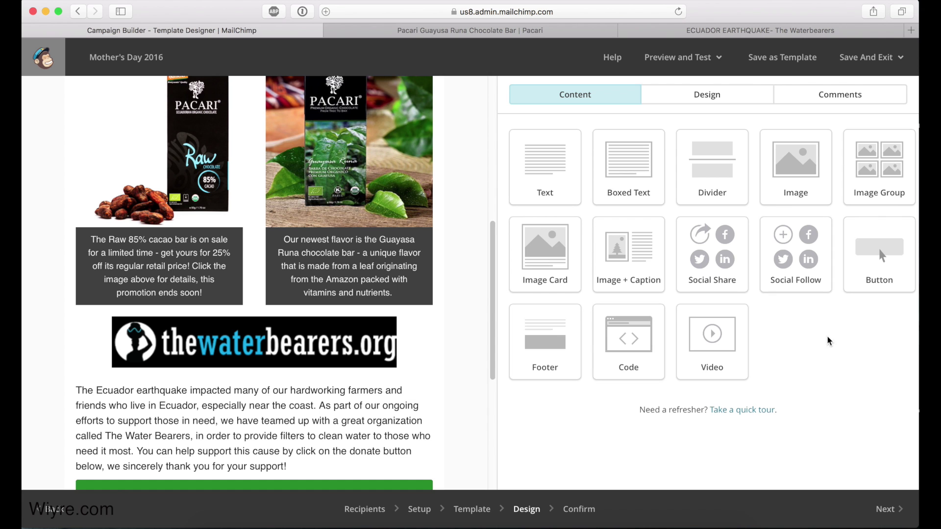
# Review the whole email layout from the header image down to the footer
pyautogui.scroll(9, 360, 249)
pyautogui.scroll(-15, 361, 249)
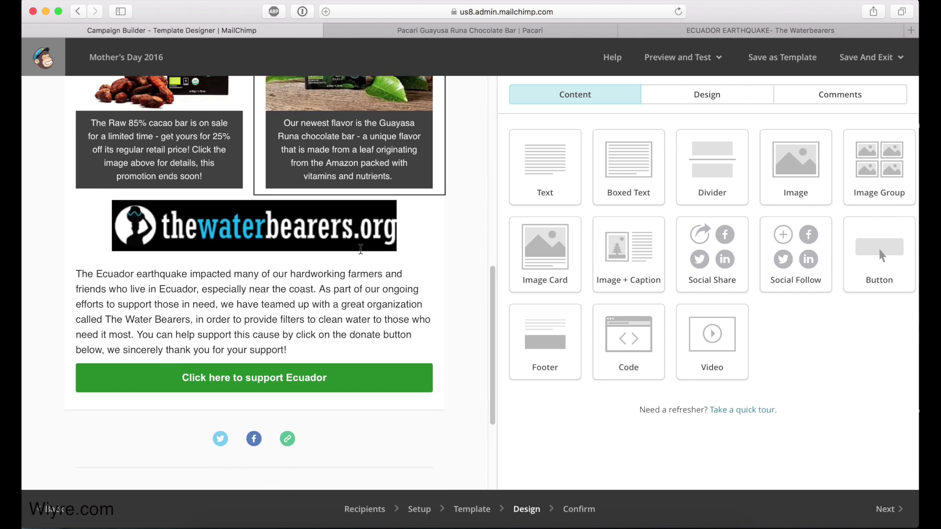
pyautogui.scroll(15, 360, 249)
pyautogui.scroll(1, 361, 249)
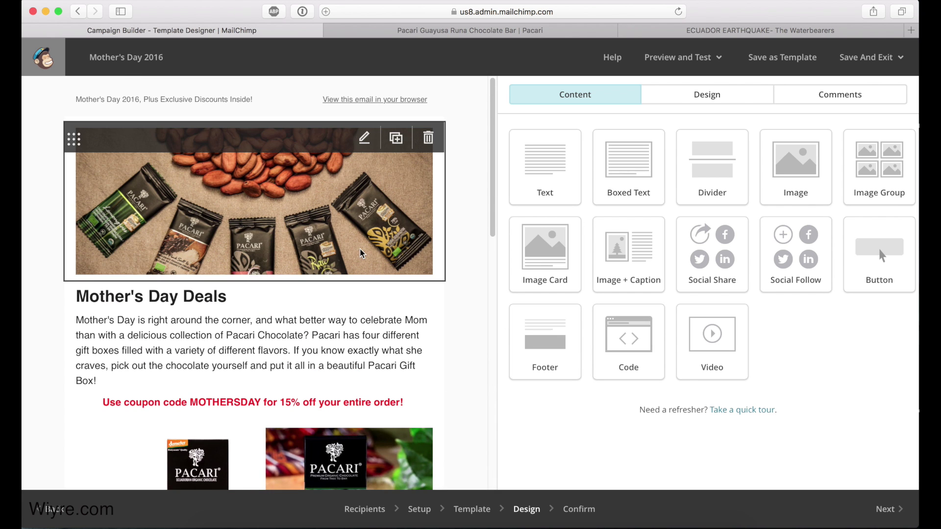
pyautogui.scroll(-15, 333, 242)
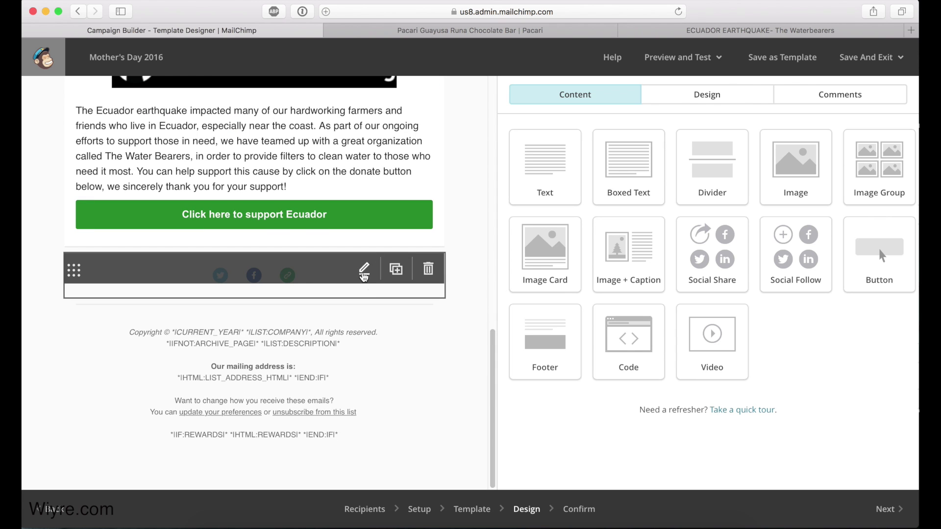
# Add an email service to the social follow block below the support button and open the new service's type choices
pyautogui.click(364, 271)
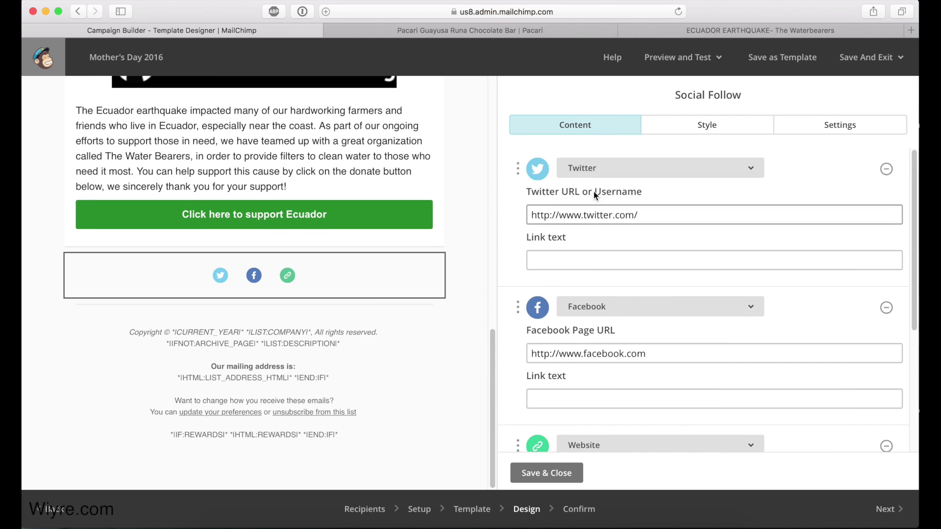
pyautogui.click(656, 215)
pyautogui.moveTo(656, 216); pyautogui.dragTo(507, 215)
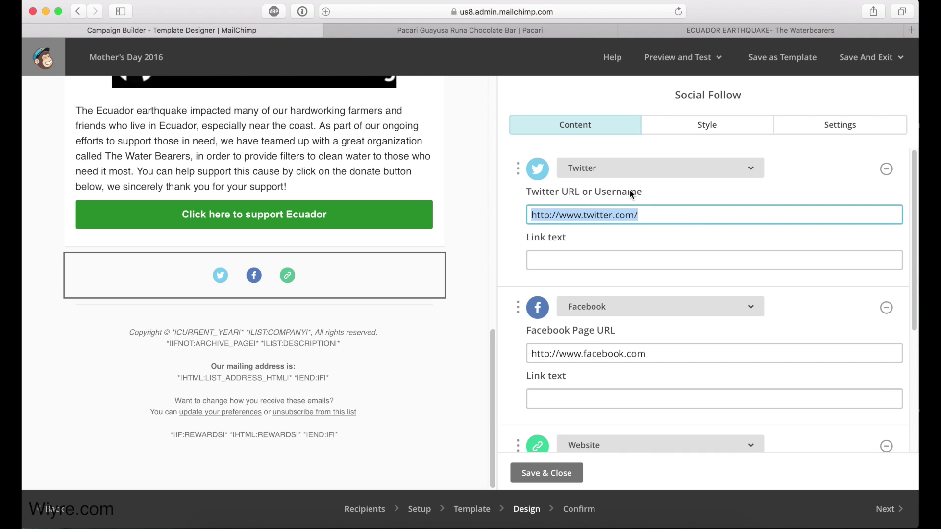
pyautogui.scroll(-5, 628, 214)
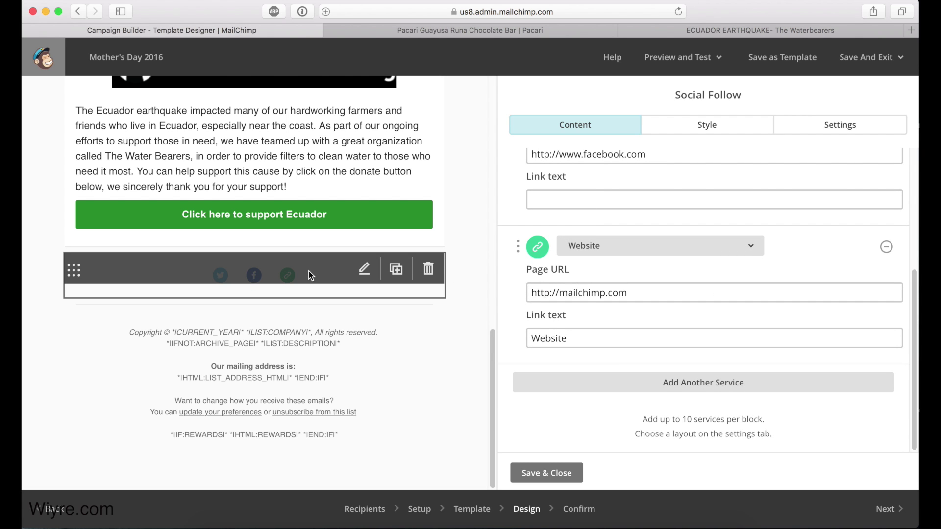
pyautogui.click(700, 388)
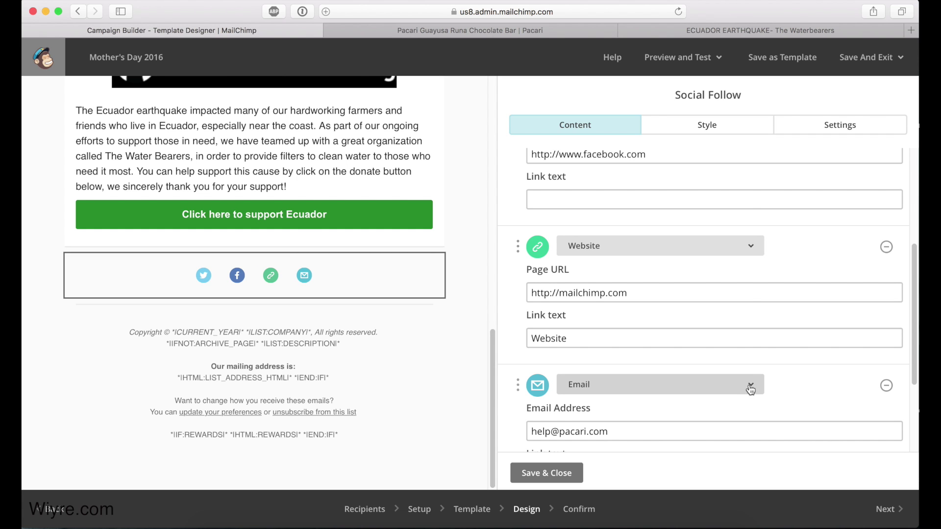
pyautogui.click(751, 388)
pyautogui.scroll(8, 645, 198)
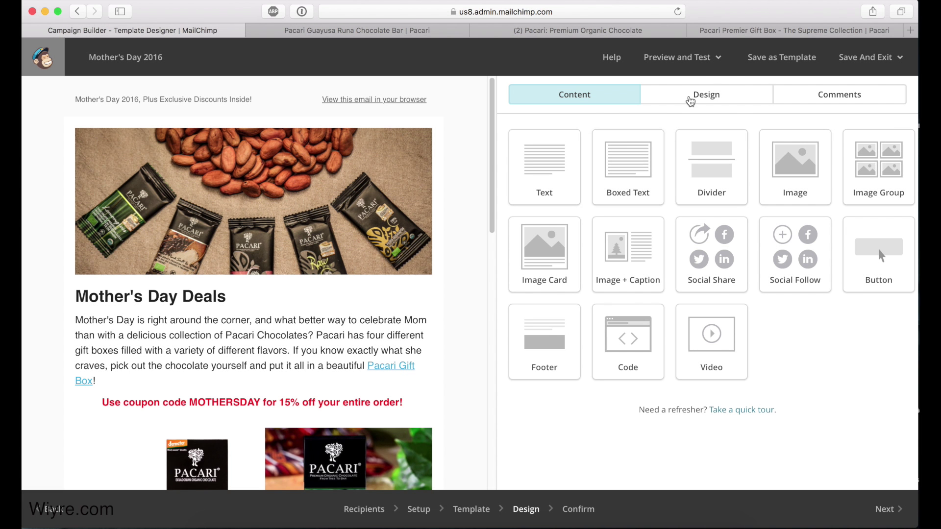
# Preview the campaign in desktop view and review it from the header image down to the mailing address footer
pyautogui.click(710, 63)
pyautogui.click(656, 90)
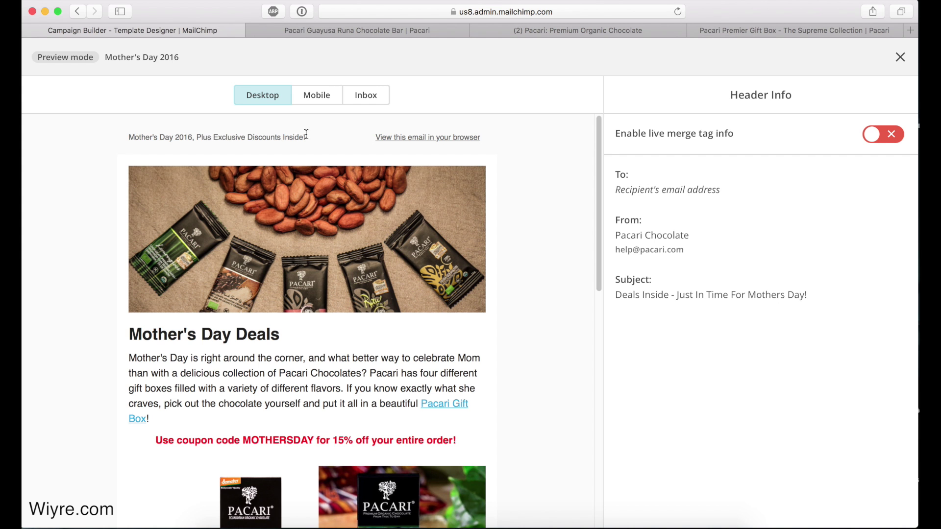
pyautogui.scroll(-3, 90, 154)
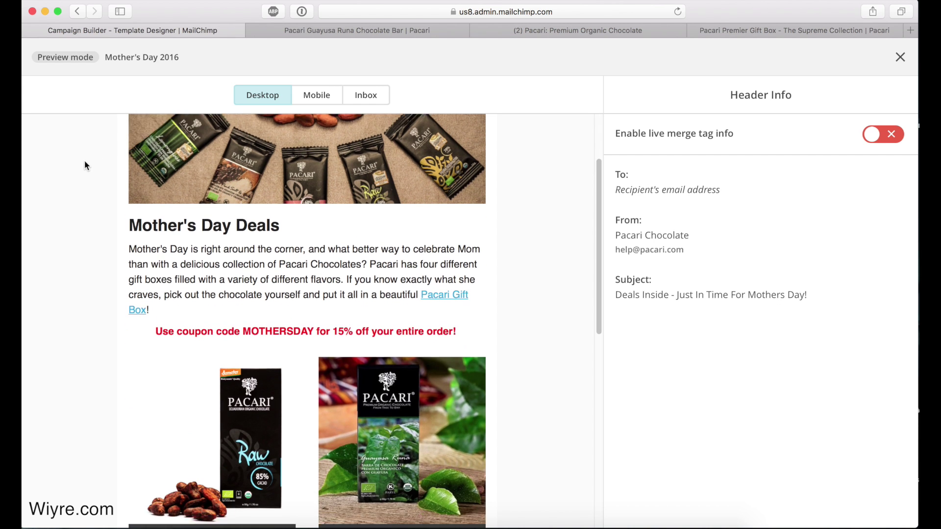
pyautogui.scroll(-9, 85, 166)
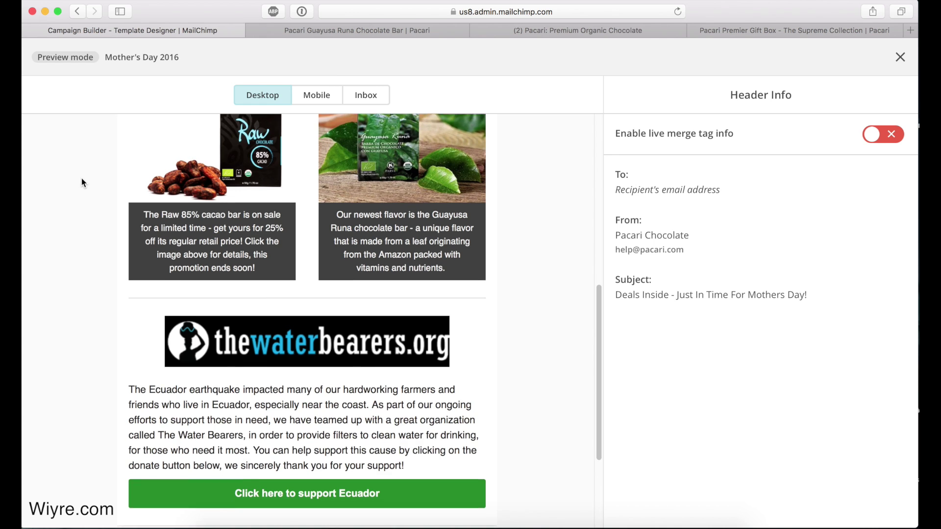
pyautogui.scroll(-3, 81, 178)
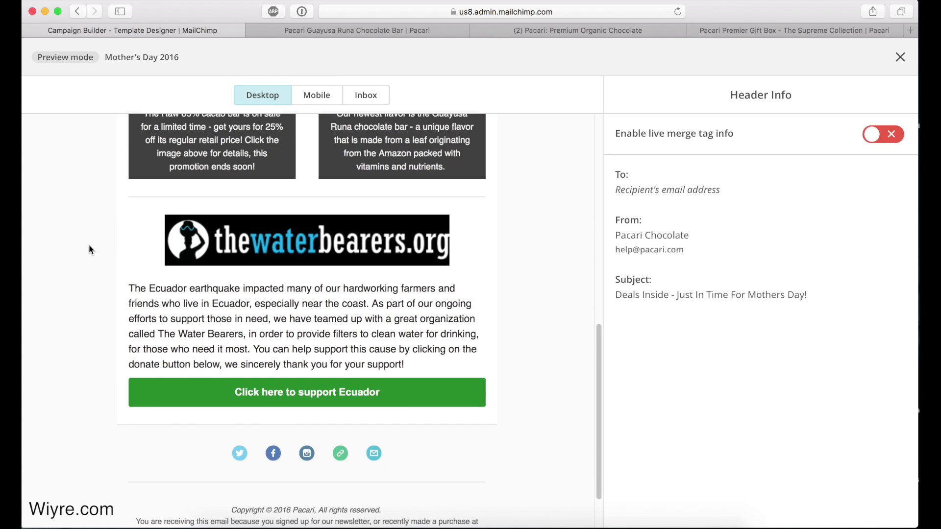
pyautogui.scroll(-4, 88, 246)
pyautogui.scroll(3, 87, 246)
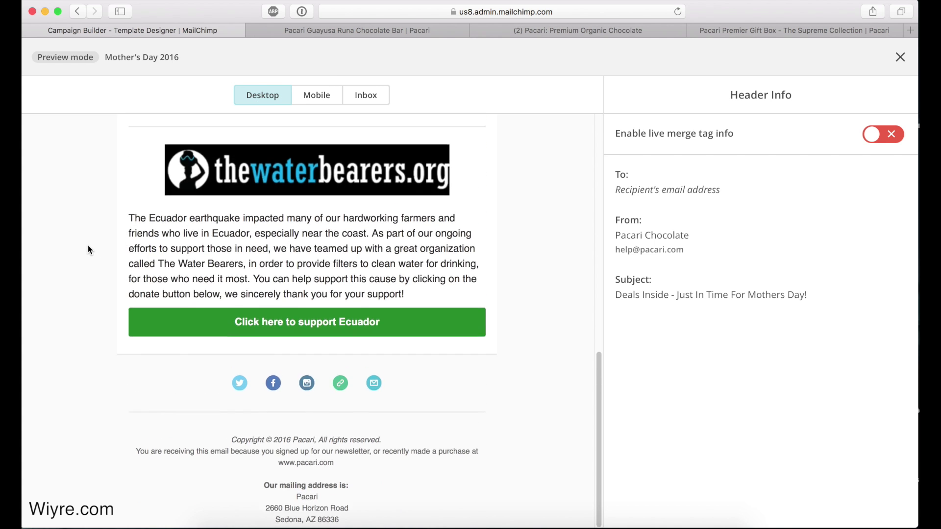
pyautogui.scroll(18, 88, 249)
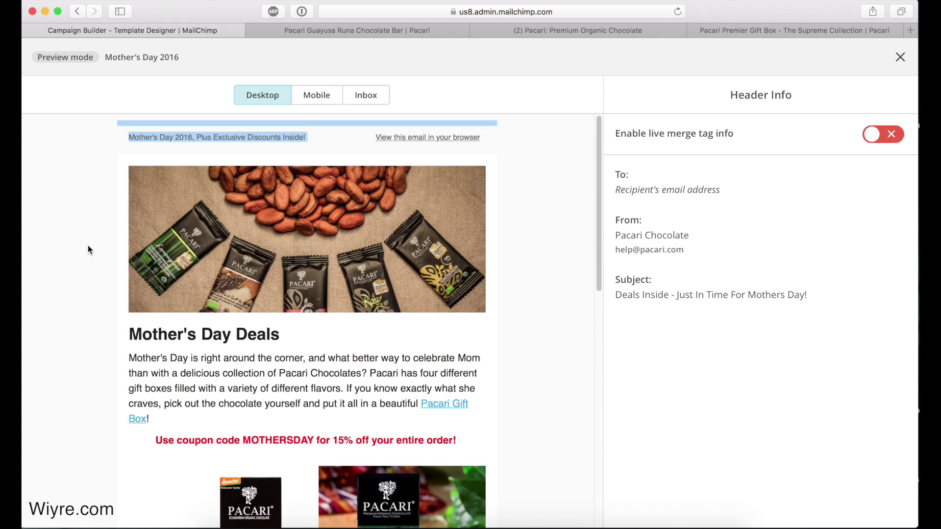
pyautogui.click(108, 173)
# Switch the preview to mobile view and examine the email's full width from the header down to the social icons
pyautogui.click(313, 97)
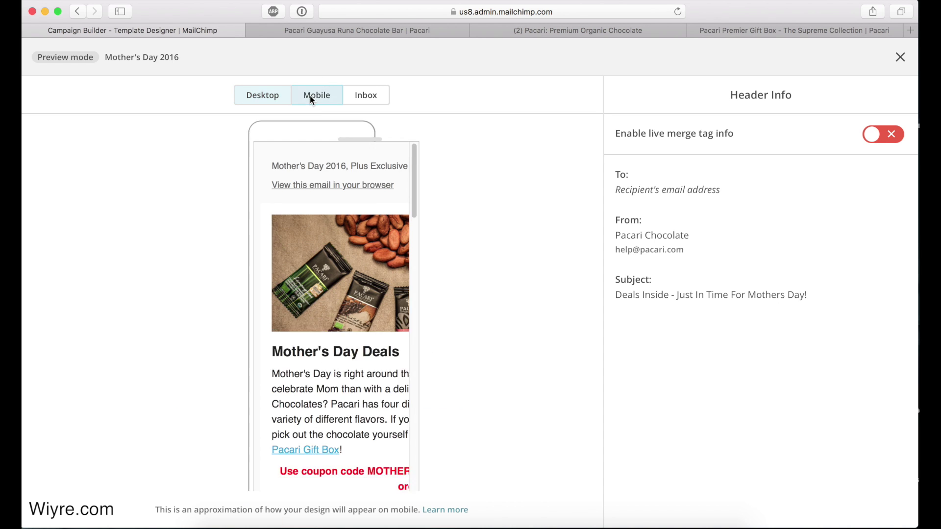
pyautogui.scroll(-2, 270, 287)
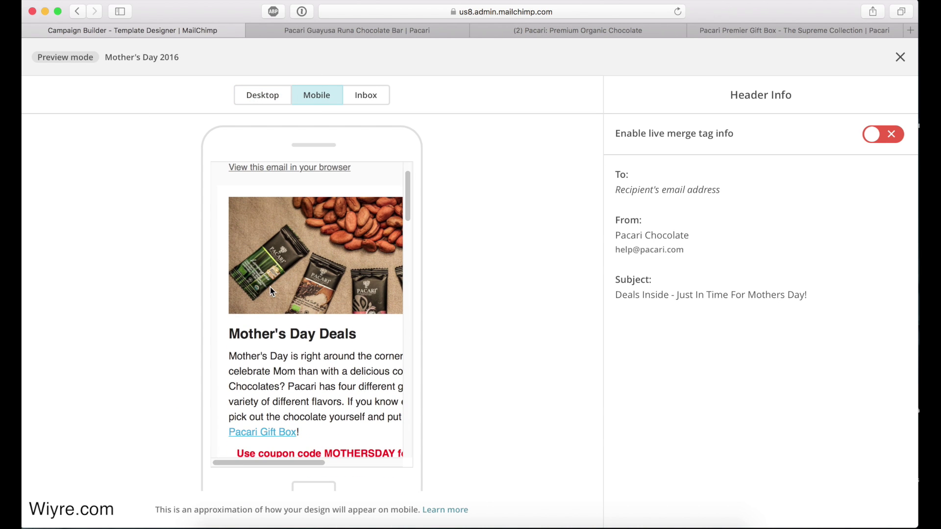
pyautogui.moveTo(275, 463); pyautogui.dragTo(380, 445)
pyautogui.scroll(-10, 304, 402)
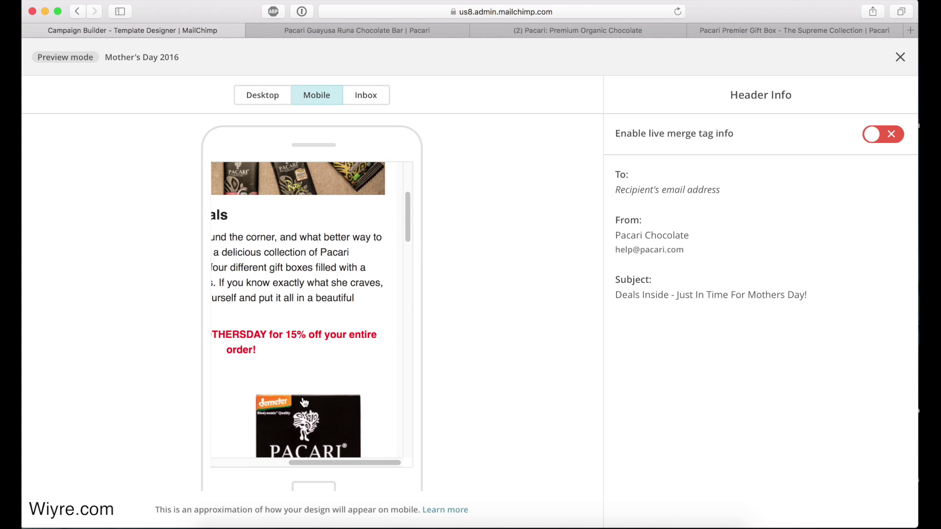
pyautogui.moveTo(346, 463); pyautogui.dragTo(326, 464)
pyautogui.scroll(-4, 351, 443)
pyautogui.scroll(-10, 338, 422)
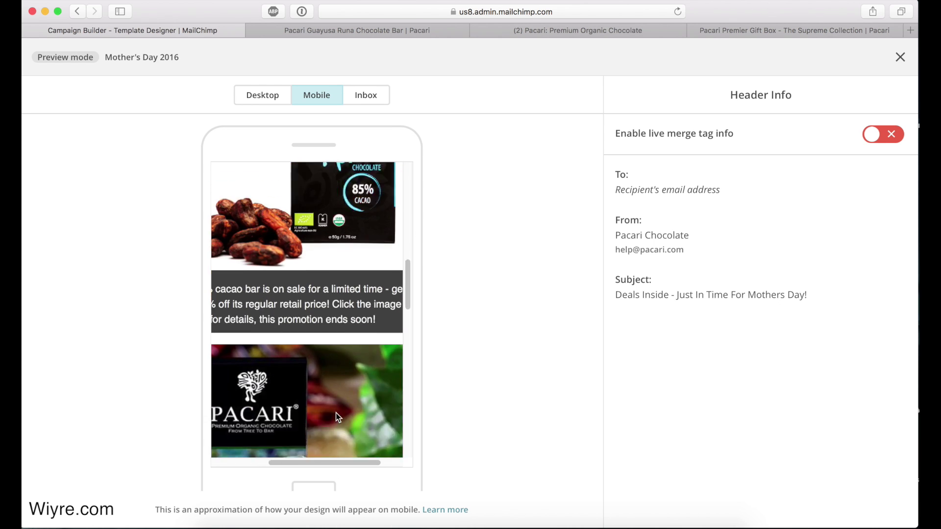
pyautogui.scroll(-10, 330, 433)
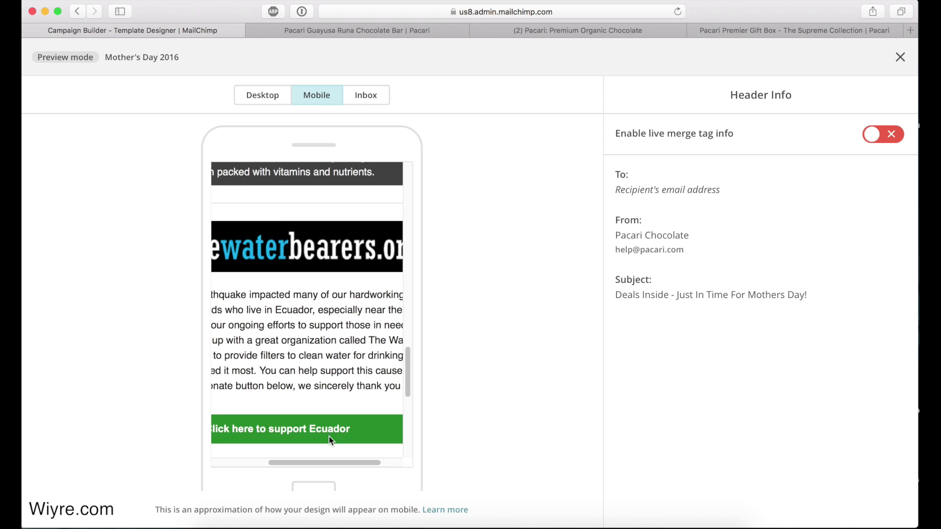
pyautogui.moveTo(311, 462); pyautogui.dragTo(384, 462)
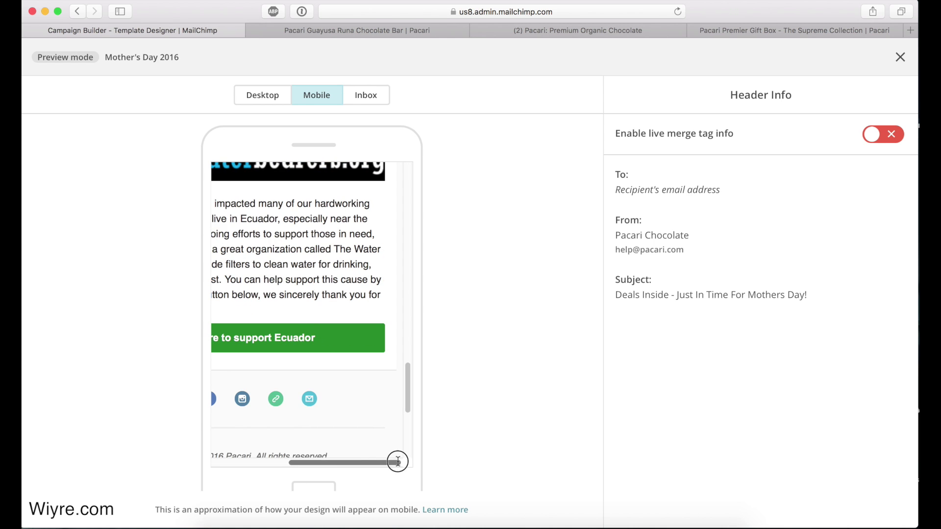
pyautogui.scroll(10, 345, 419)
pyautogui.scroll(15, 345, 420)
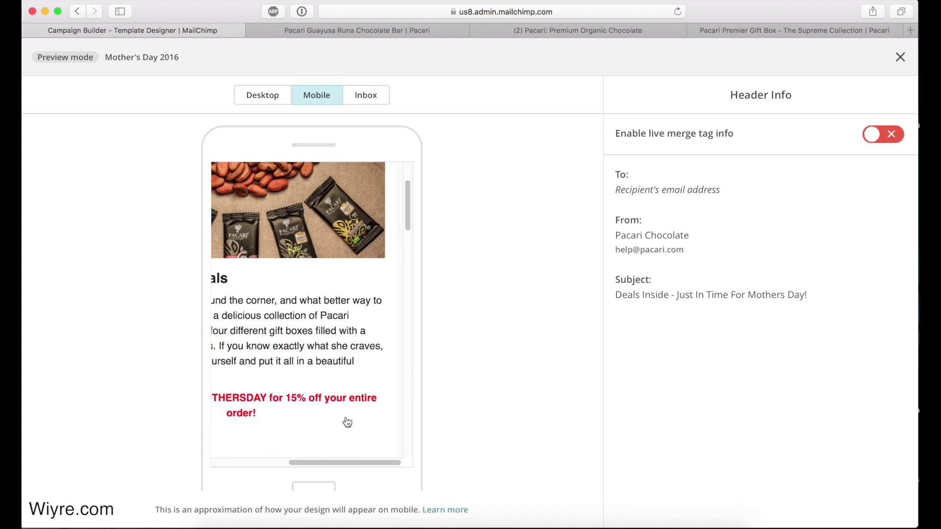
# Go through the mobile preview a second time, checking the product captions, donation section and mailing address footer
pyautogui.moveTo(328, 462); pyautogui.dragTo(223, 449)
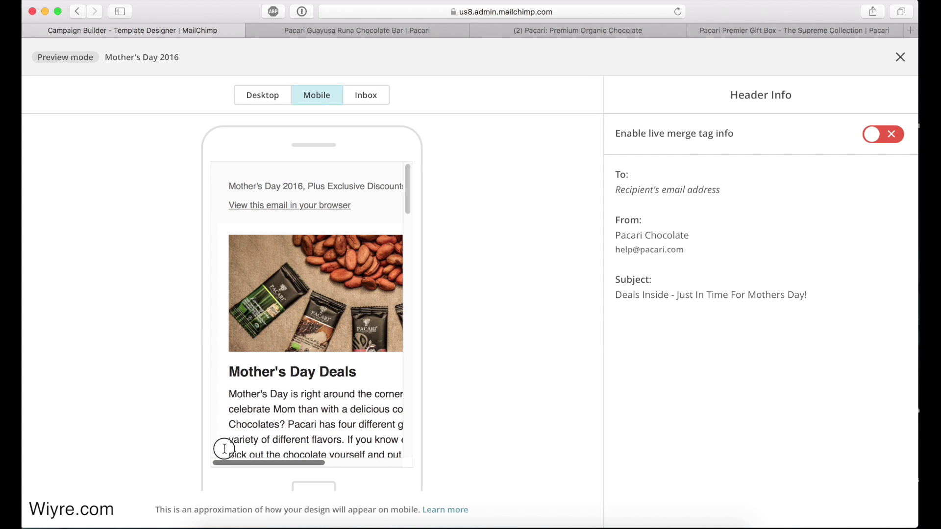
pyautogui.scroll(-2, 293, 342)
pyautogui.scroll(-10, 293, 341)
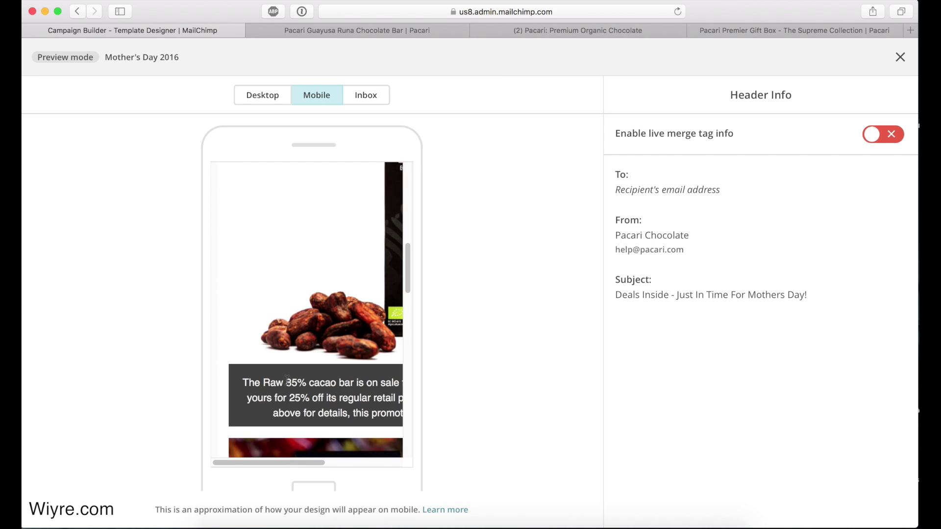
pyautogui.moveTo(286, 463); pyautogui.dragTo(326, 463)
pyautogui.scroll(-10, 329, 431)
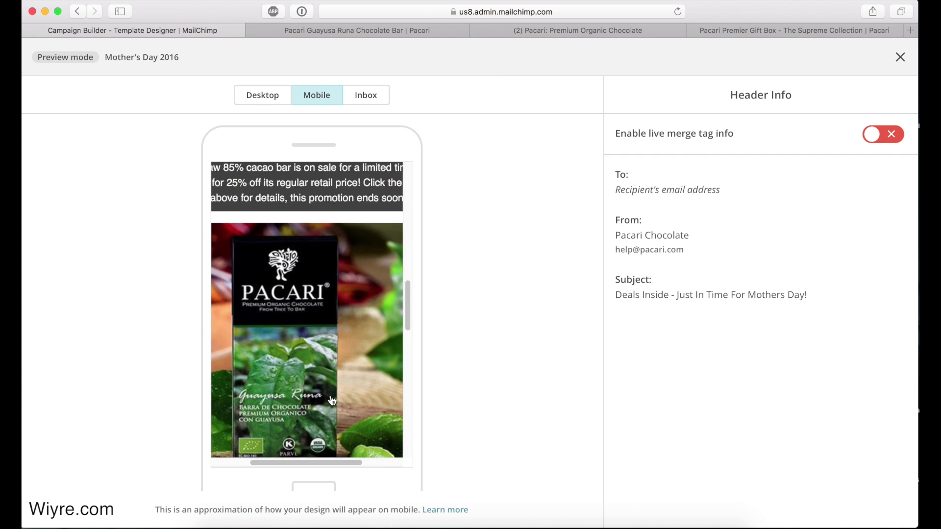
pyautogui.scroll(-10, 332, 401)
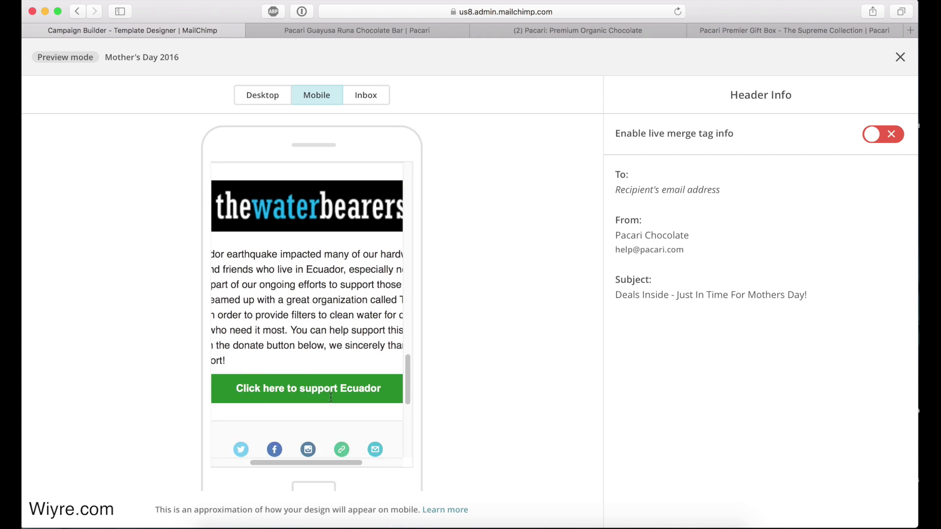
pyautogui.moveTo(311, 462)
pyautogui.mouseDown()
pyautogui.moveTo(259, 459)
pyautogui.moveTo(363, 459)
pyautogui.moveTo(305, 447)
pyautogui.mouseUp()
pyautogui.scroll(-5, 310, 425)
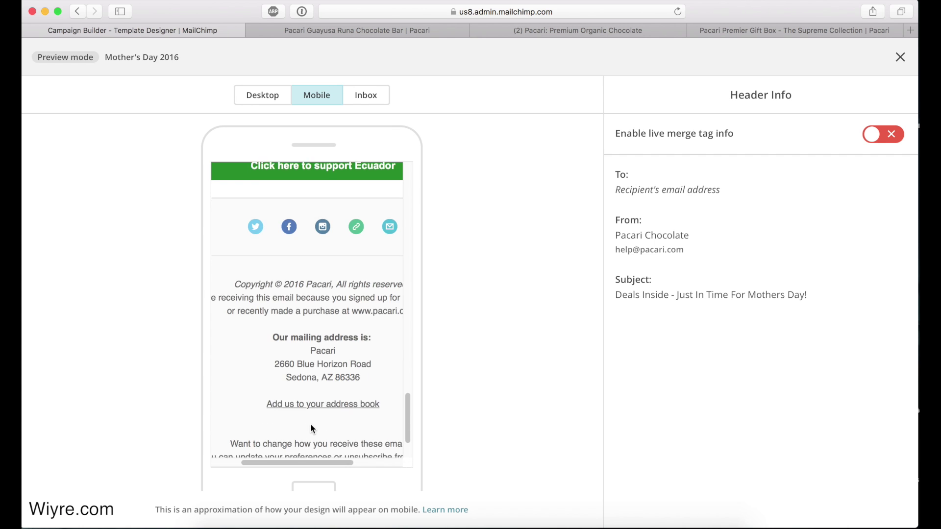
pyautogui.scroll(8, 311, 424)
pyautogui.scroll(10, 310, 424)
# Look at the inbox preview option, return to the desktop preview and exit preview mode
pyautogui.click(368, 95)
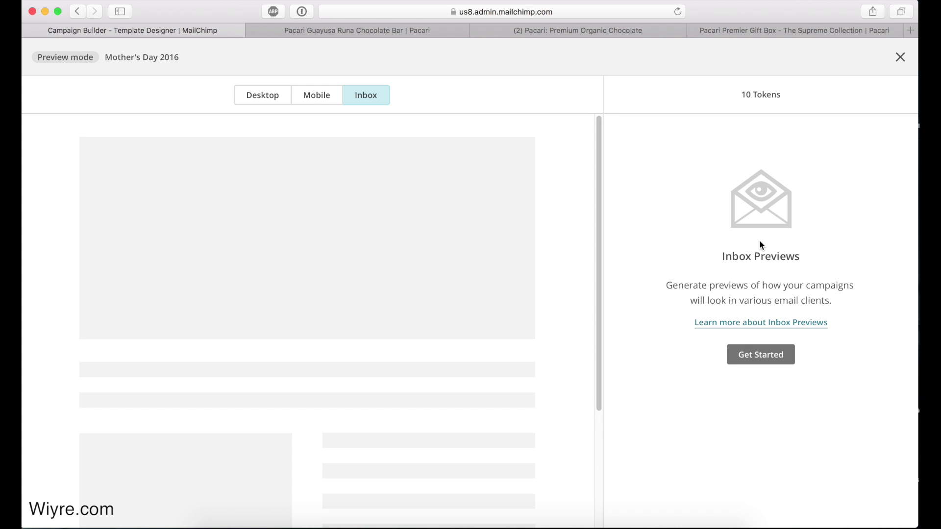
pyautogui.click(273, 97)
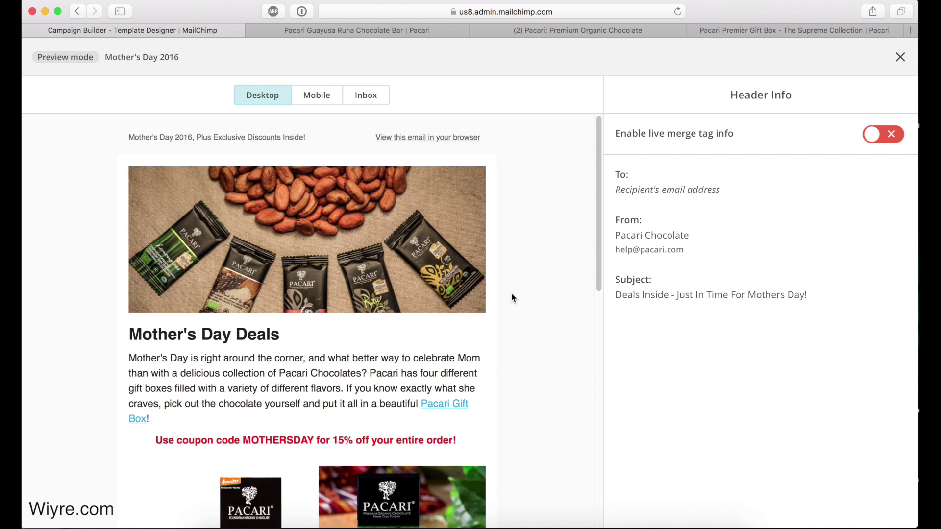
pyautogui.click(900, 56)
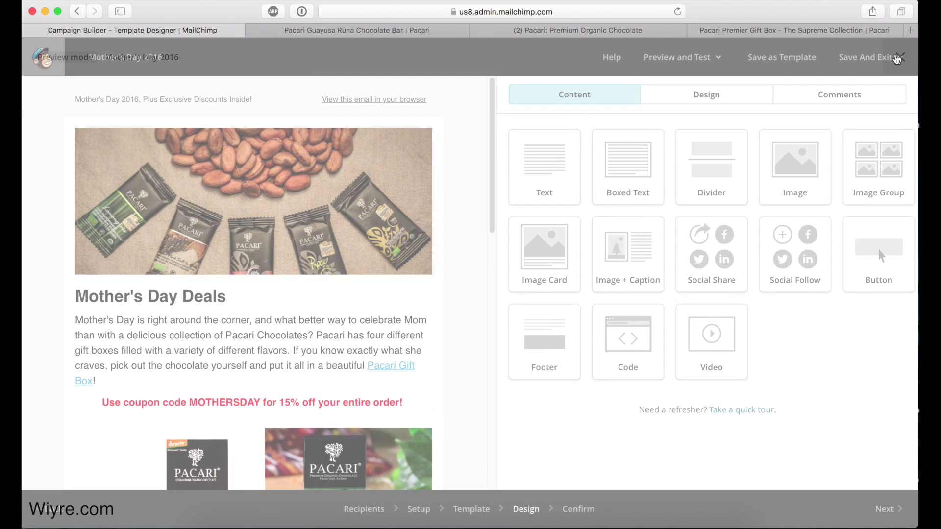
# Send a test email of the campaign and dismiss the confirmation
pyautogui.click(713, 60)
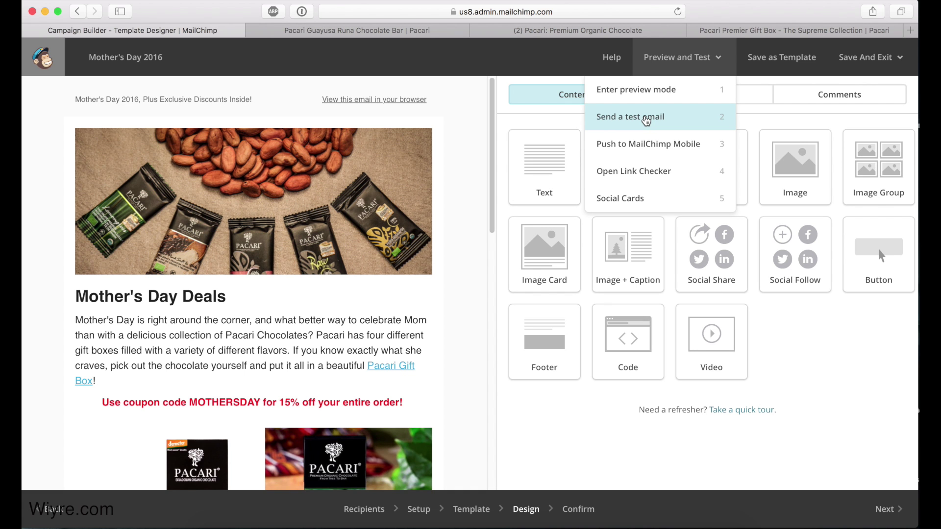
pyautogui.click(646, 118)
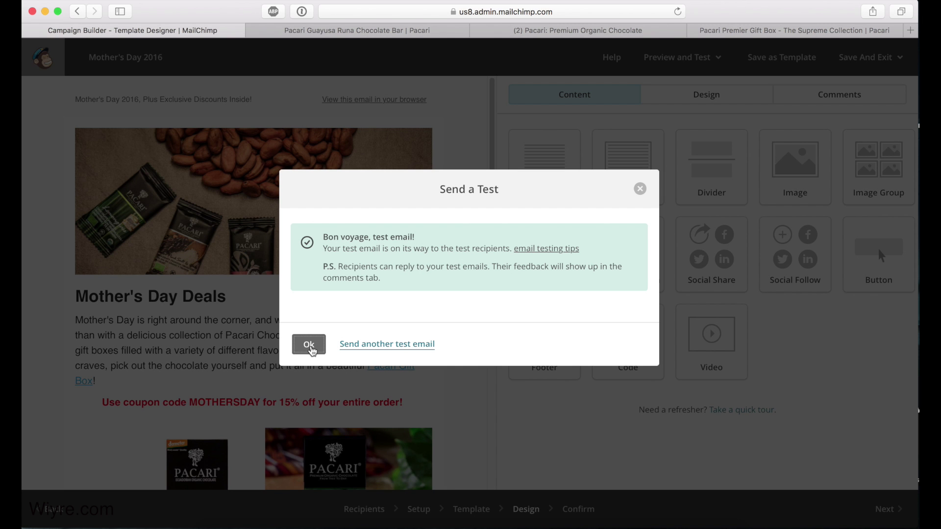
pyautogui.click(308, 345)
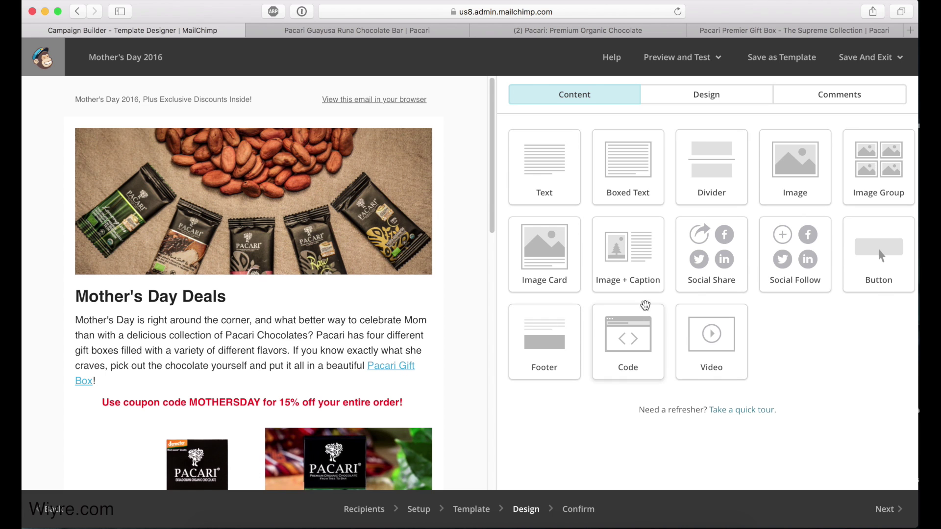
# Inspect the Mother's Day Deals text block with its Pacari Gift Box link and close its editor
pyautogui.scroll(-2, 333, 343)
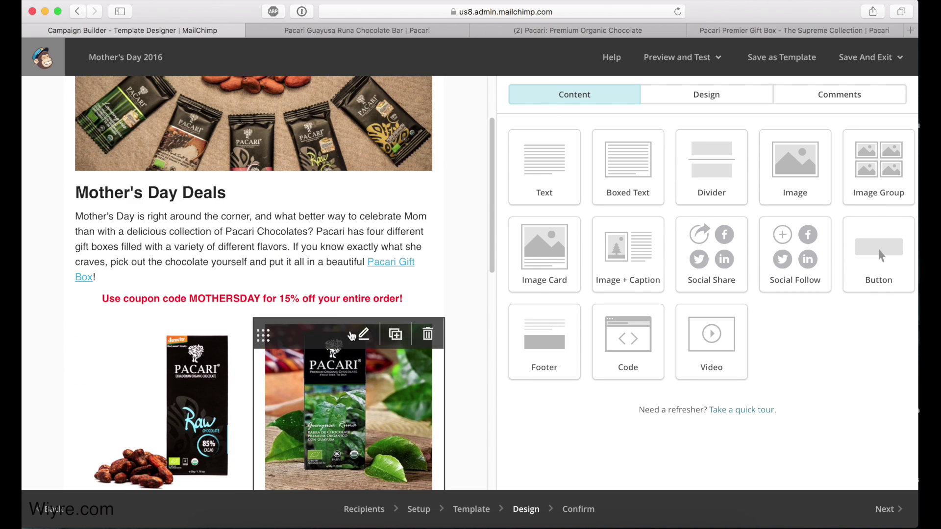
pyautogui.scroll(-1, 252, 294)
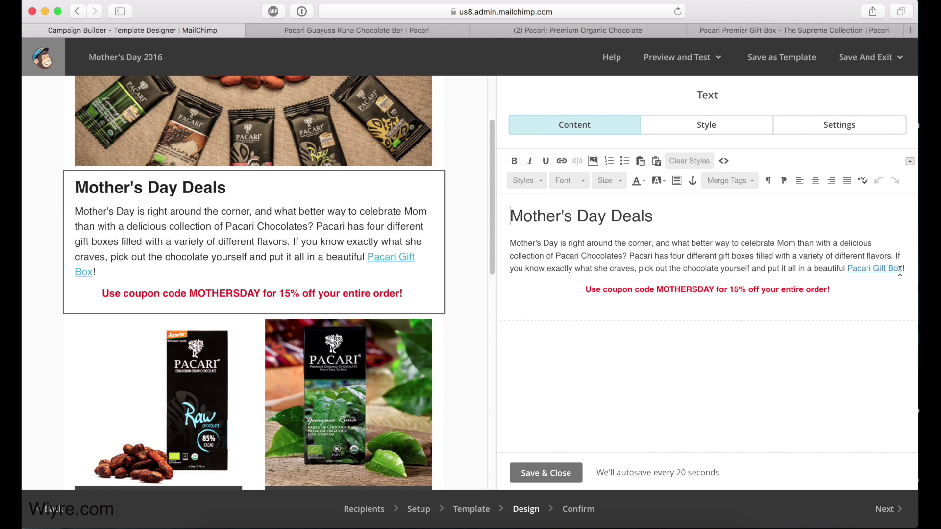
pyautogui.scroll(-6, 245, 279)
pyautogui.scroll(8, 234, 290)
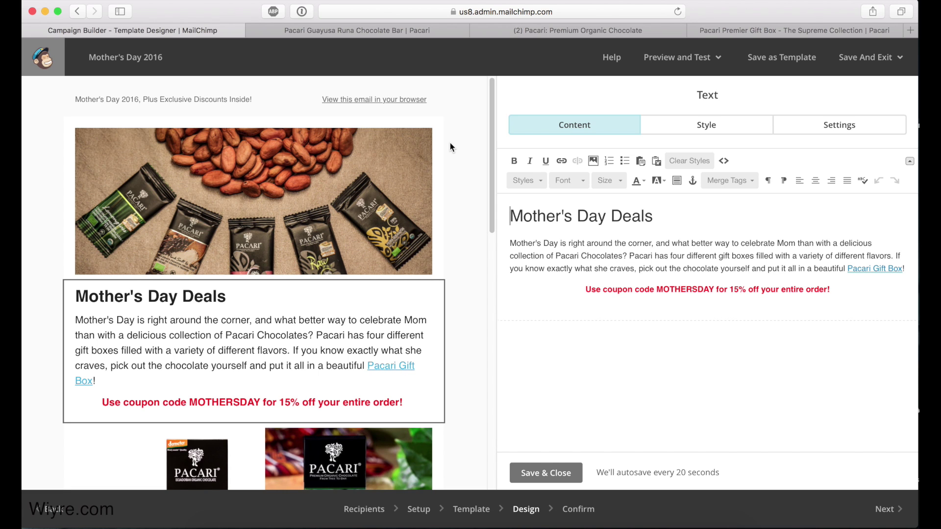
pyautogui.click(461, 199)
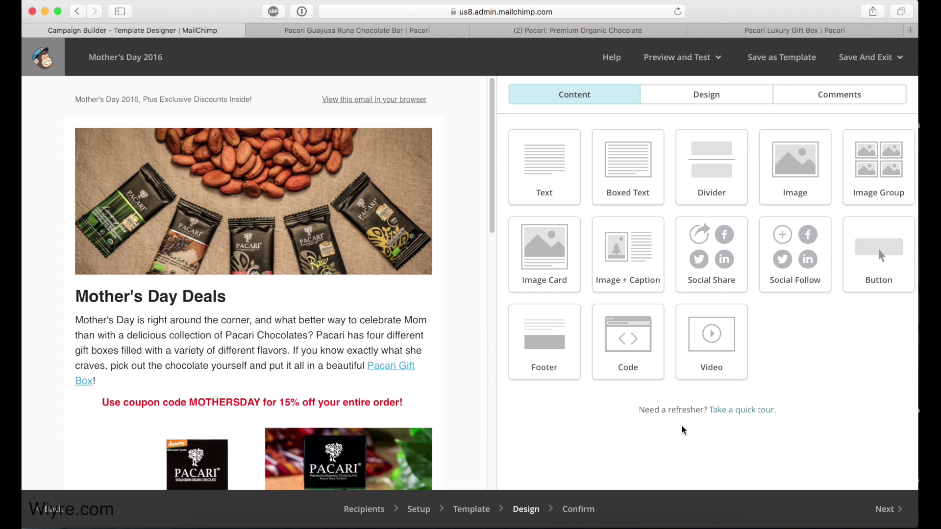
# Proceed to the Confirm stage and review the pre-delivery checklist for the list, subject line, replies and tracking
pyautogui.click(899, 514)
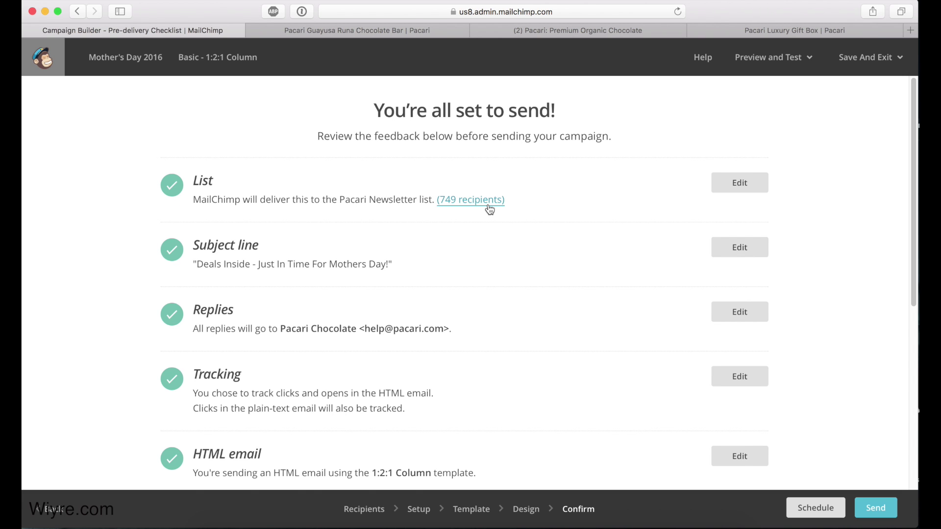
pyautogui.scroll(-5, 517, 228)
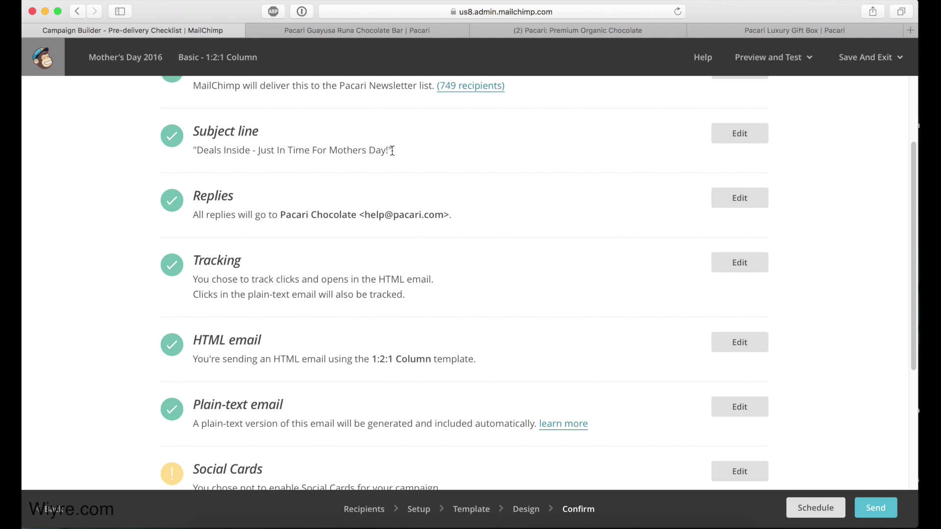
# Review the remaining pre-delivery checklist items, including HTML email, plain-text email, Social Cards and MonkeyRewards, and recheck the list and subject line
pyautogui.scroll(-1, 566, 272)
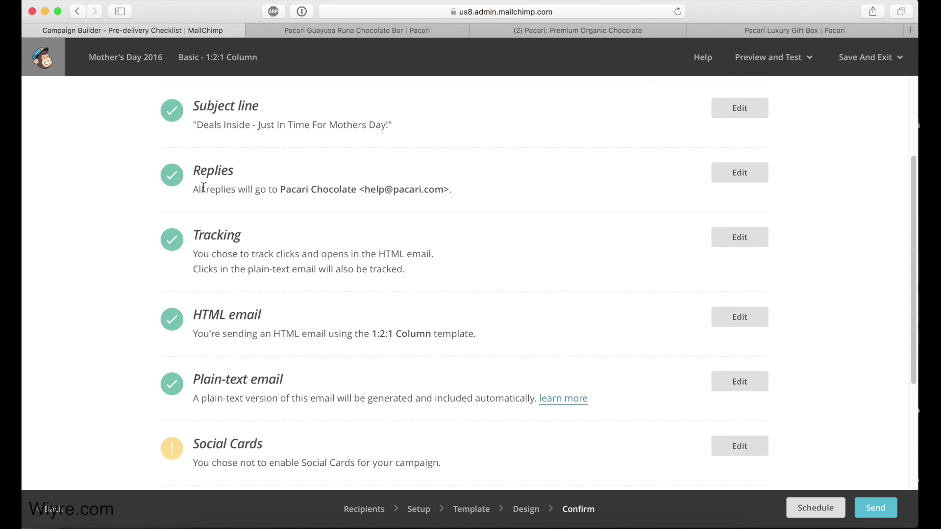
pyautogui.scroll(-2, 290, 244)
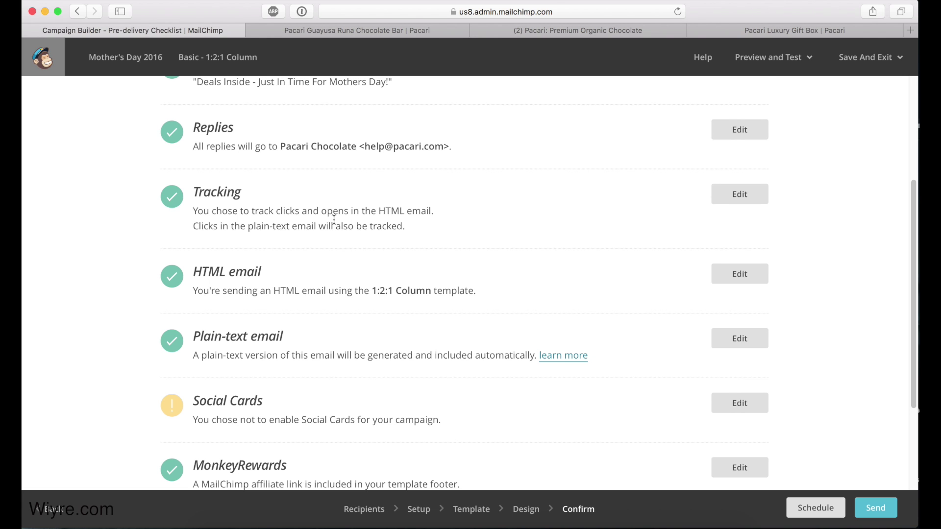
pyautogui.scroll(-3, 351, 264)
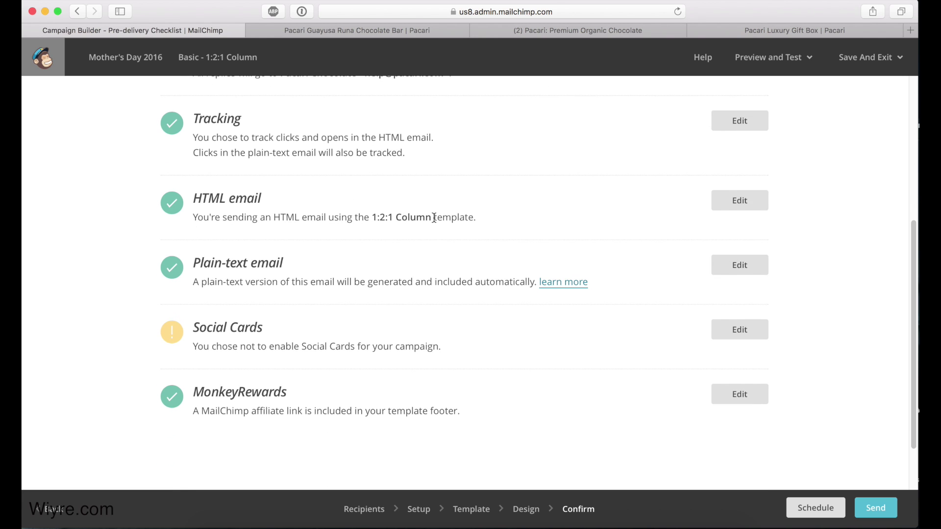
pyautogui.scroll(-3, 411, 218)
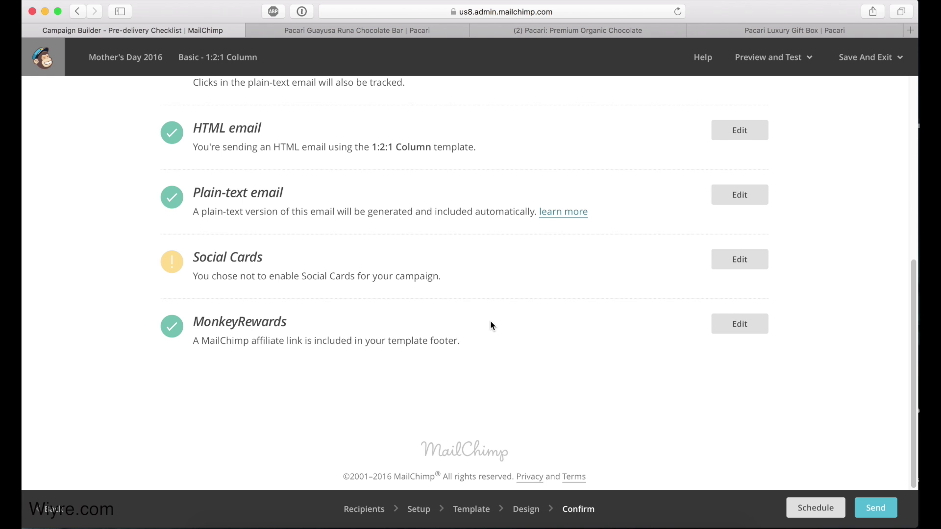
pyautogui.scroll(7, 491, 325)
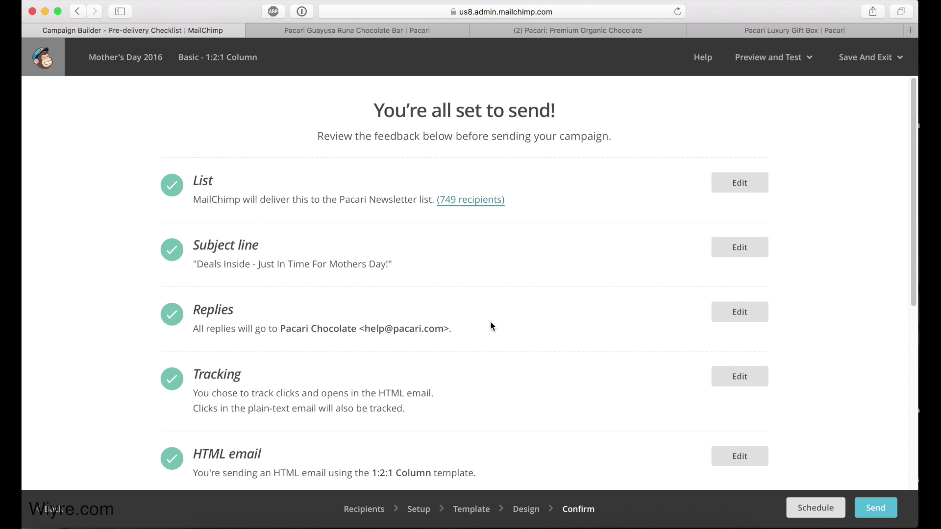
pyautogui.scroll(-2, 135, 242)
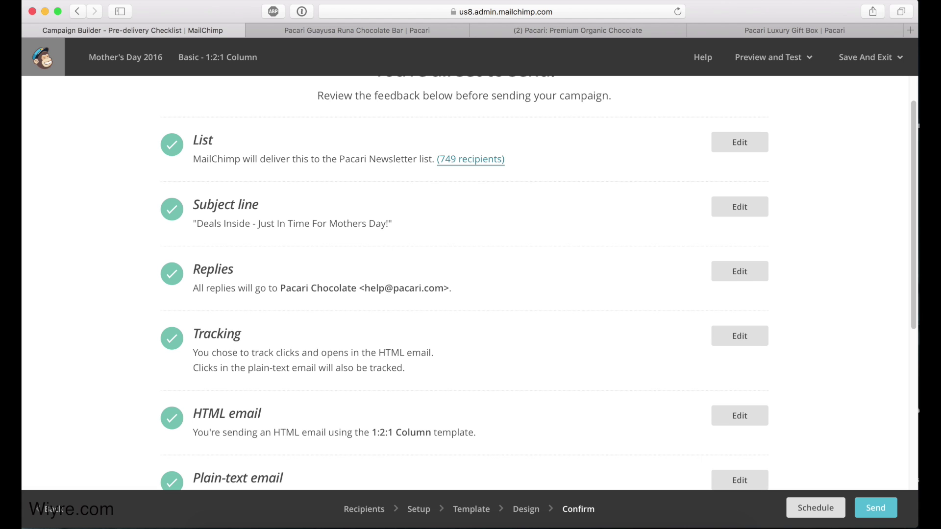
# Send the Mother's Day 2016 campaign immediately to the Pacari Newsletter list, confirm the launch and give the completion page's high five
pyautogui.click(875, 508)
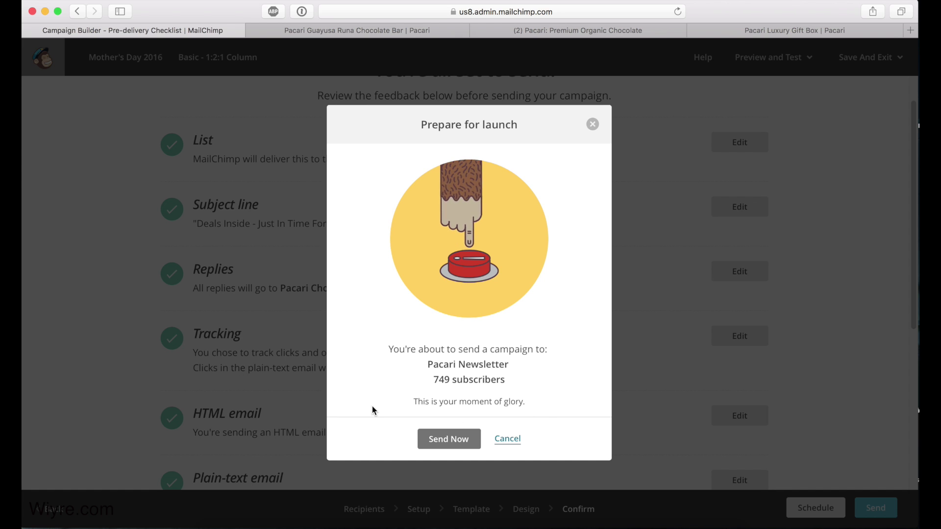
pyautogui.click(454, 437)
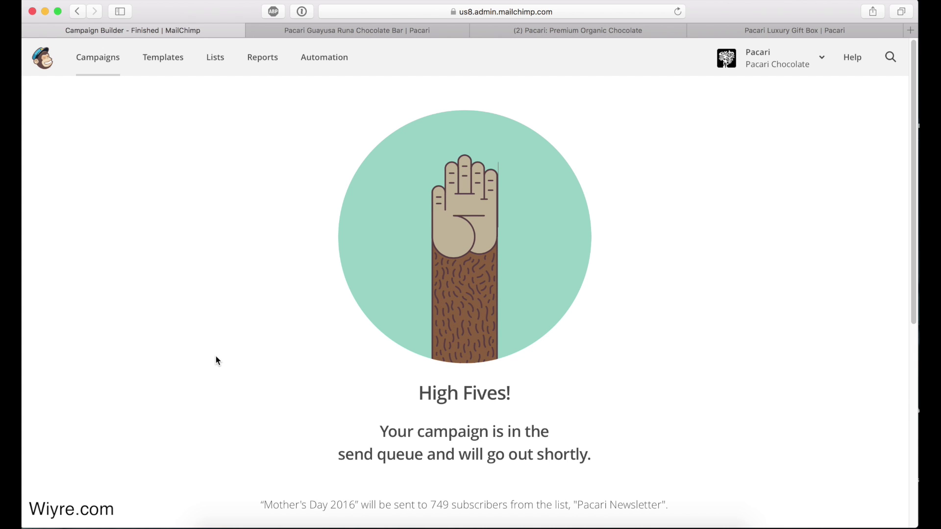
pyautogui.click(435, 221)
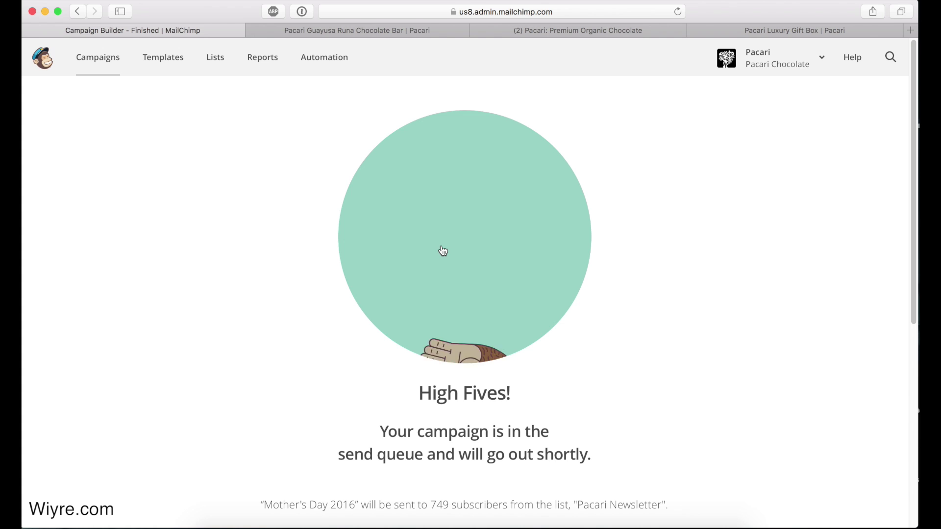